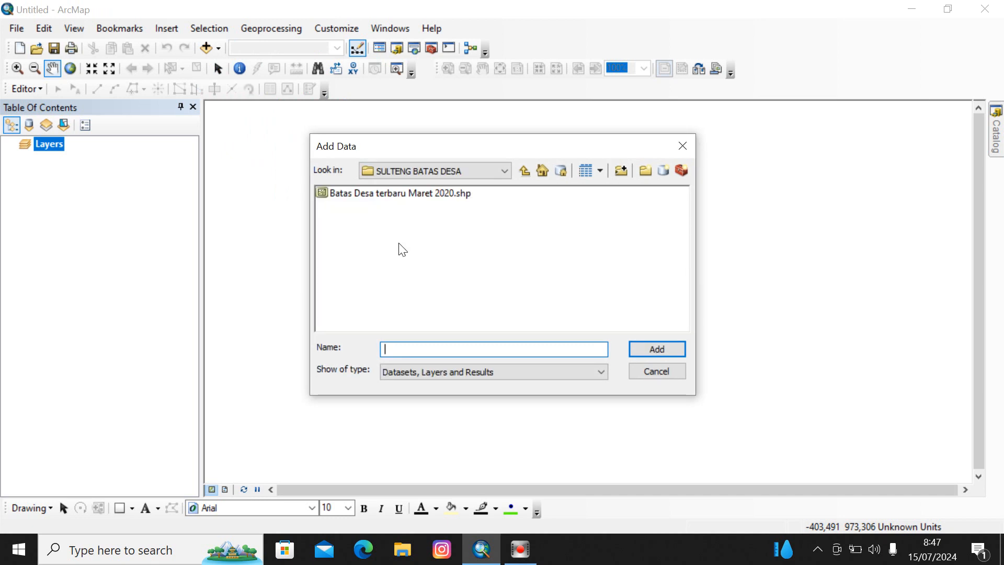
# Add the Batas Desa terbaru Maret 2020.shp shapefile from the SULTENG BATAS DESA folder to the map.
pyautogui.click(427, 197)
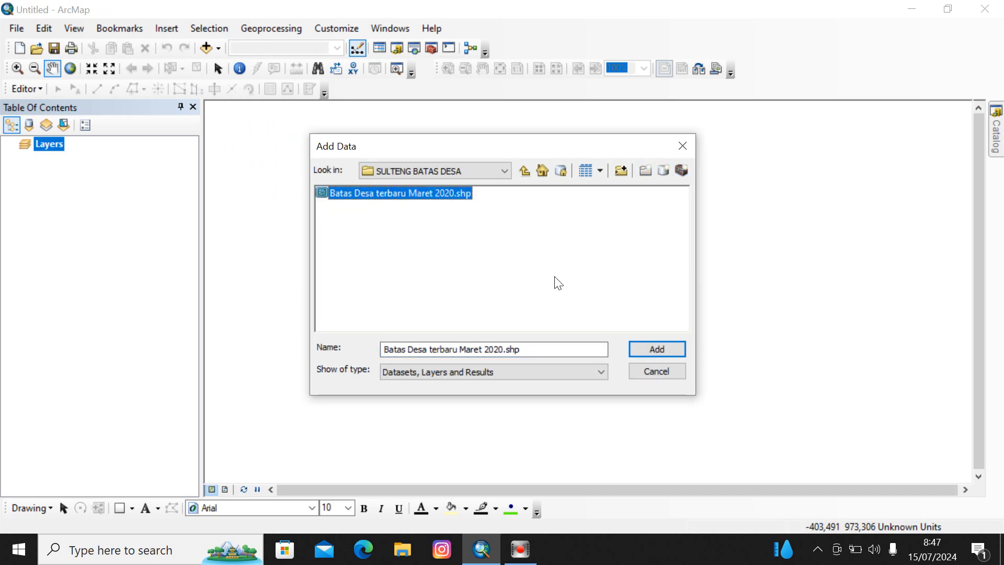
pyautogui.click(653, 345)
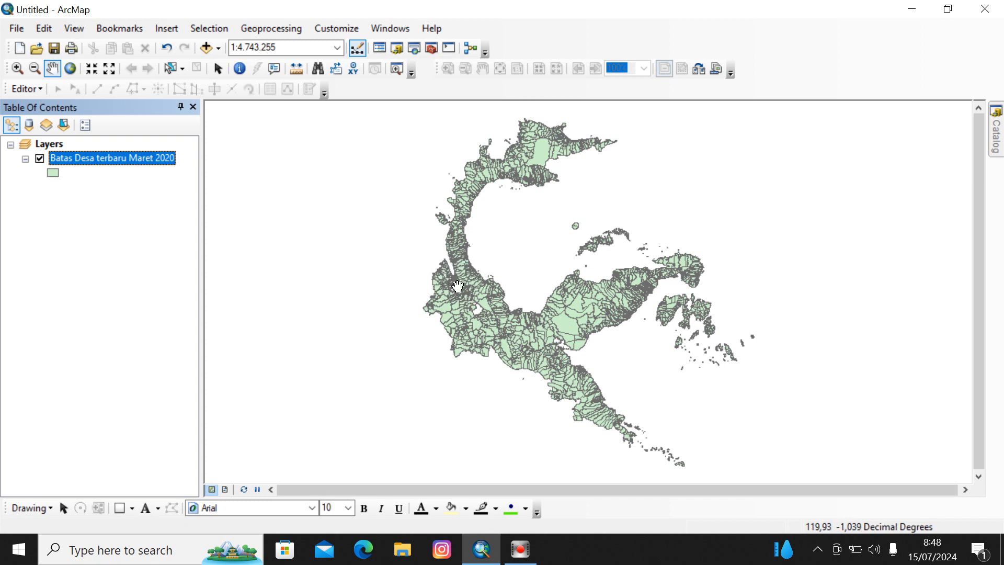
# Select by attributes the village features of the Batas Desa layer where "WADMKK" = 'Kota Palu'.
pyautogui.click(216, 30)
pyautogui.click(236, 46)
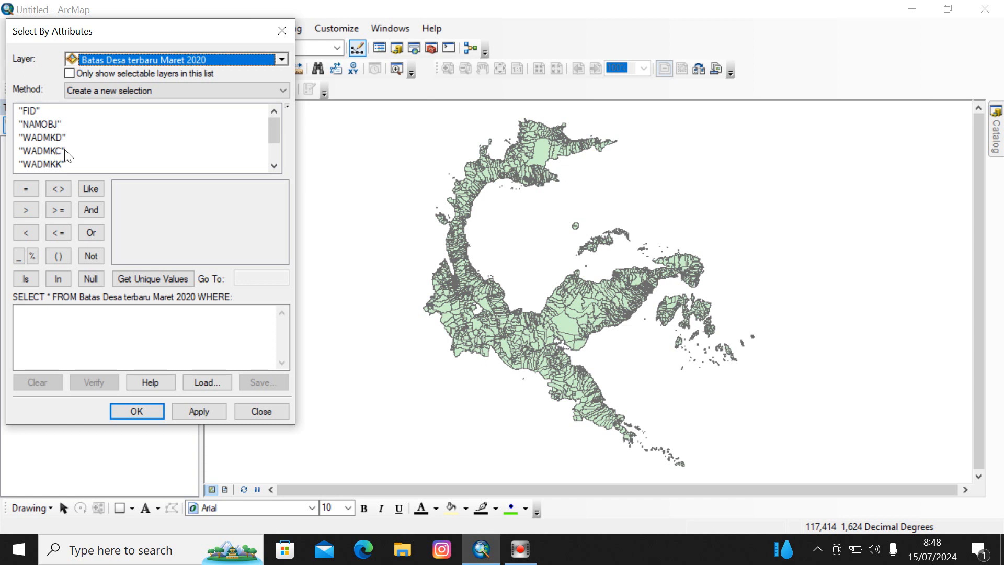
pyautogui.doubleClick(57, 164)
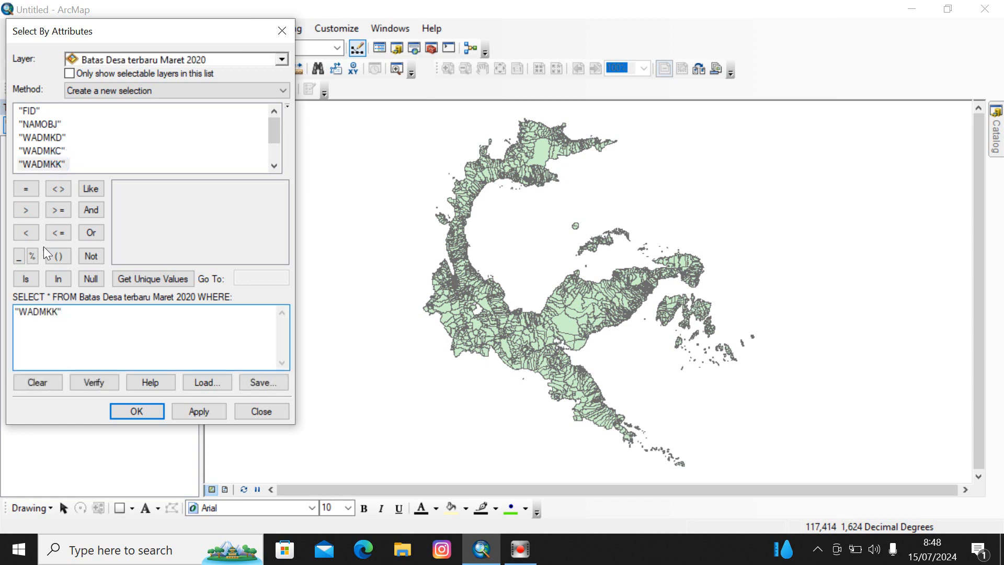
pyautogui.click(27, 187)
pyautogui.click(166, 278)
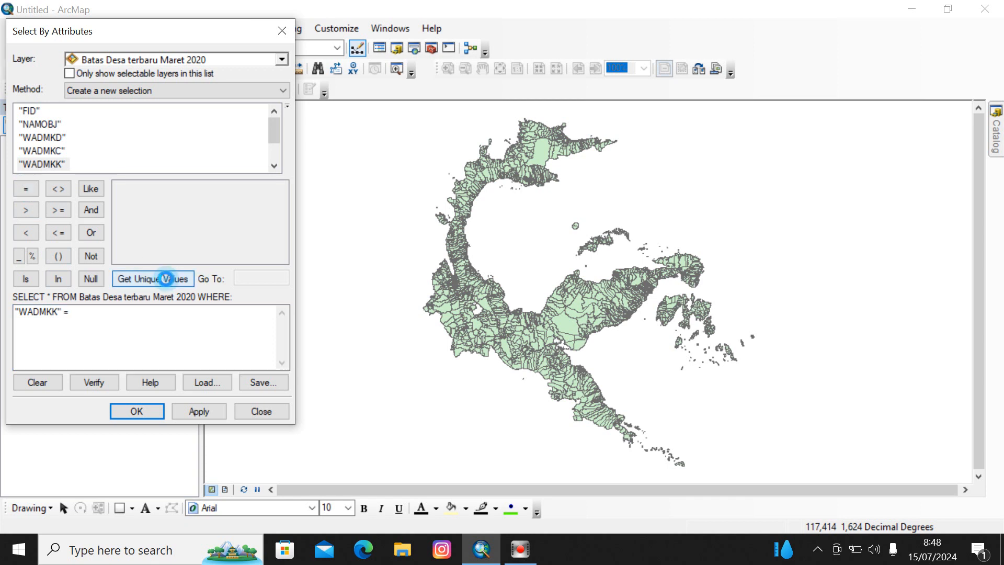
pyautogui.scroll(-3, 176, 233)
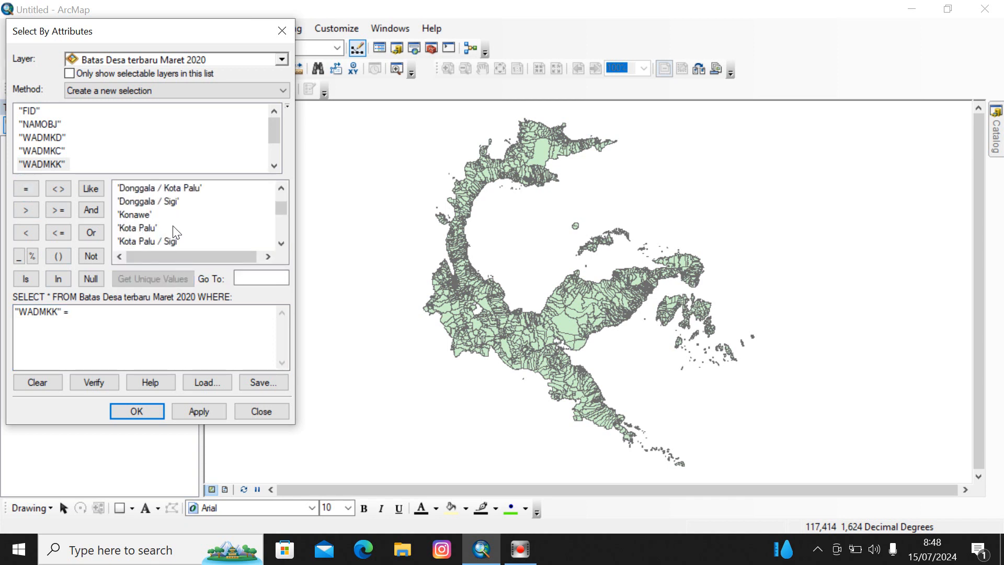
pyautogui.doubleClick(144, 228)
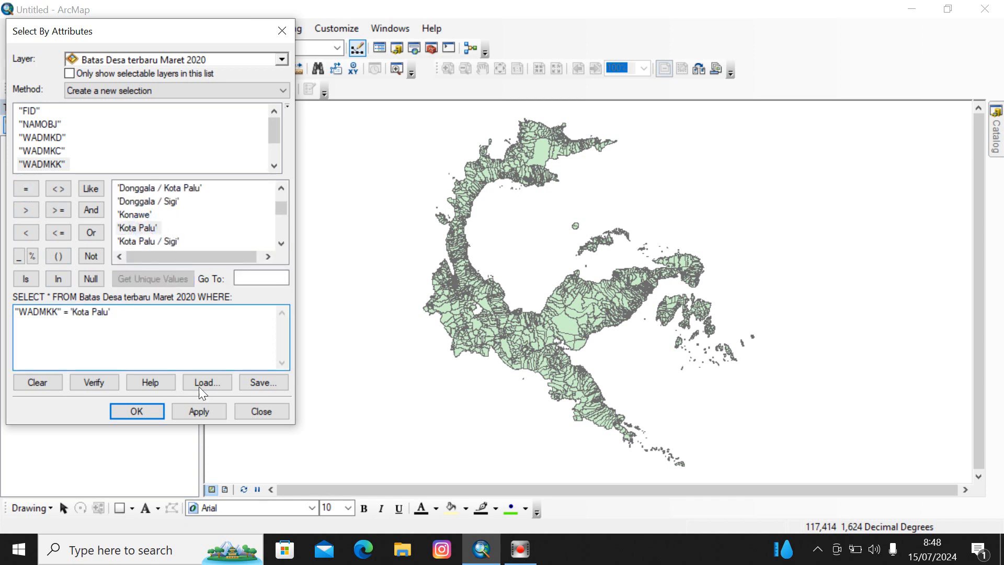
pyautogui.click(203, 413)
pyautogui.click(137, 411)
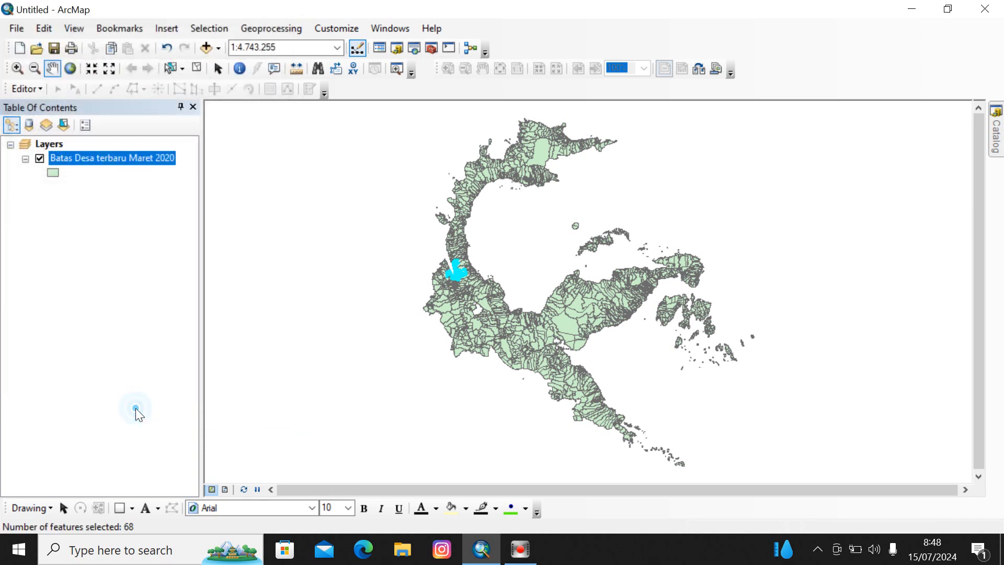
# Create a new layer from the selected Kota Palu features of the Batas Desa terbaru Maret 2020 layer.
pyautogui.click(18, 68)
pyautogui.moveTo(433, 253); pyautogui.dragTo(493, 287)
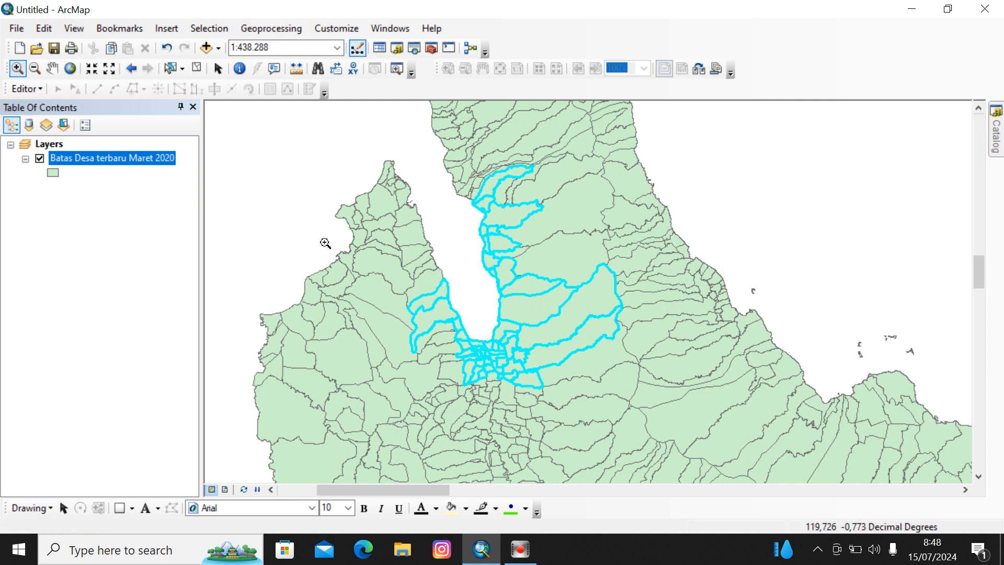
pyautogui.moveTo(397, 196); pyautogui.dragTo(648, 429)
pyautogui.click(51, 68)
pyautogui.moveTo(665, 252); pyautogui.dragTo(659, 271)
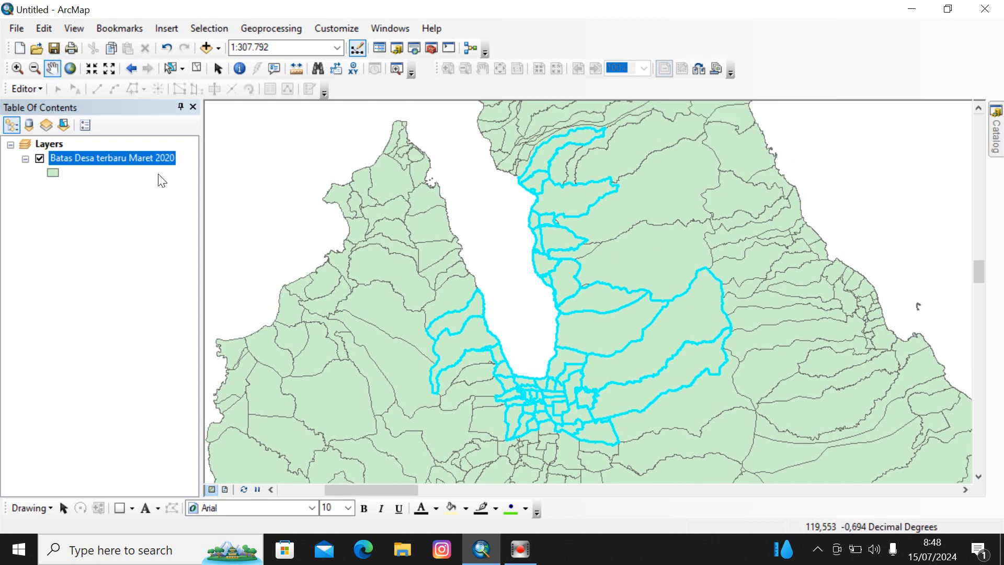
pyautogui.click(119, 157)
pyautogui.rightClick(120, 158)
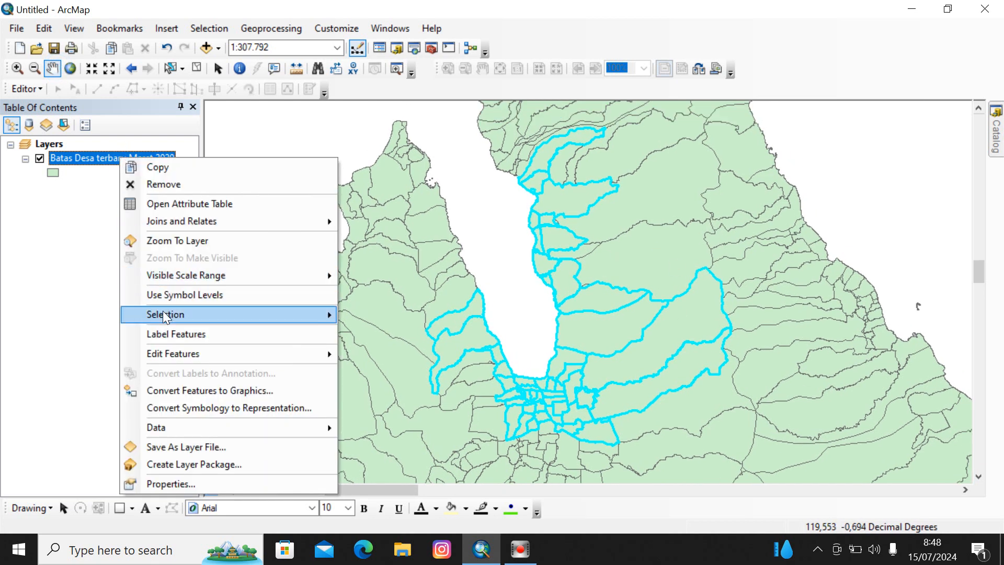
pyautogui.moveTo(167, 314)
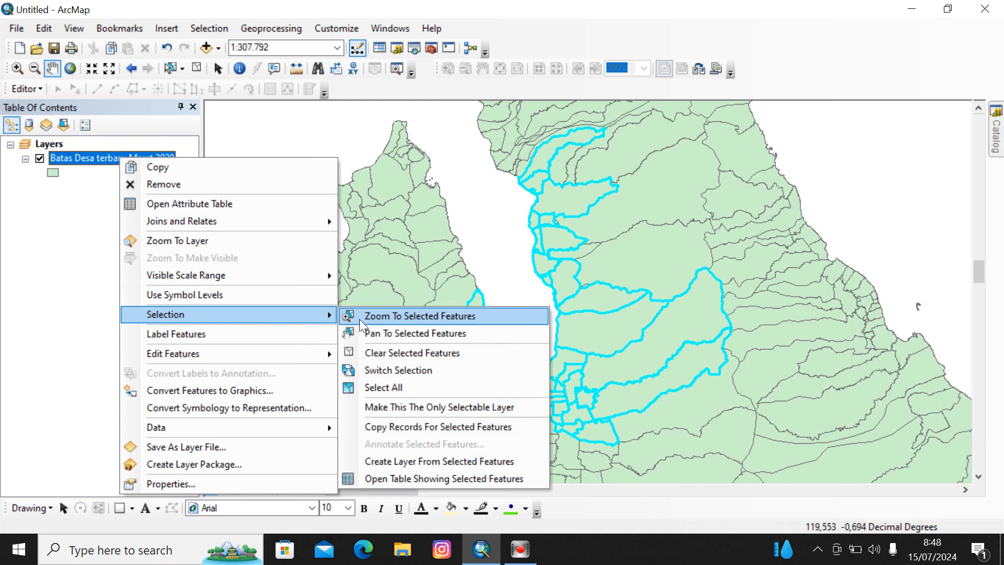
pyautogui.click(392, 461)
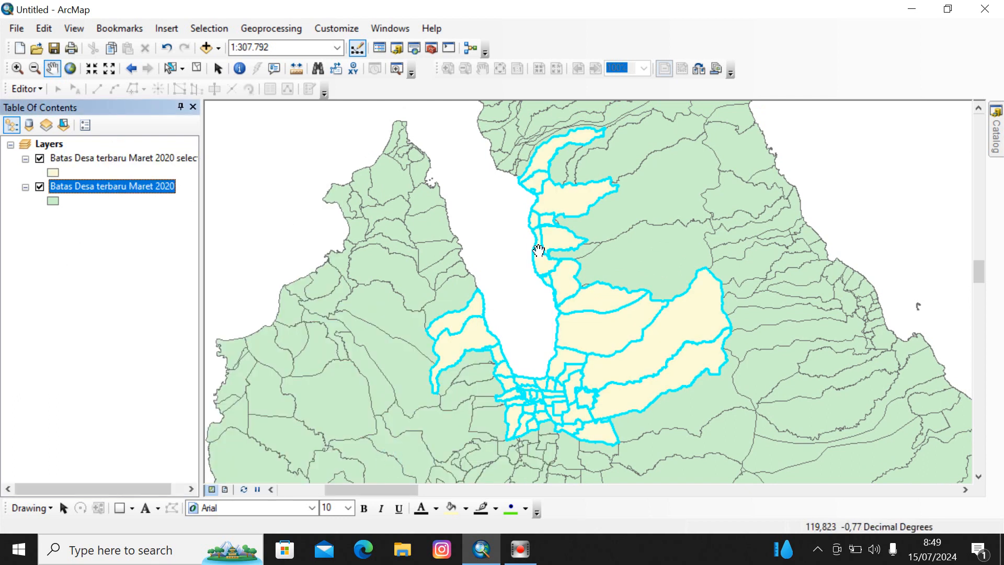
# Clear the selected features of the original Batas Desa terbaru Maret 2020 layer and hide that layer.
pyautogui.rightClick(118, 188)
pyautogui.moveTo(292, 339)
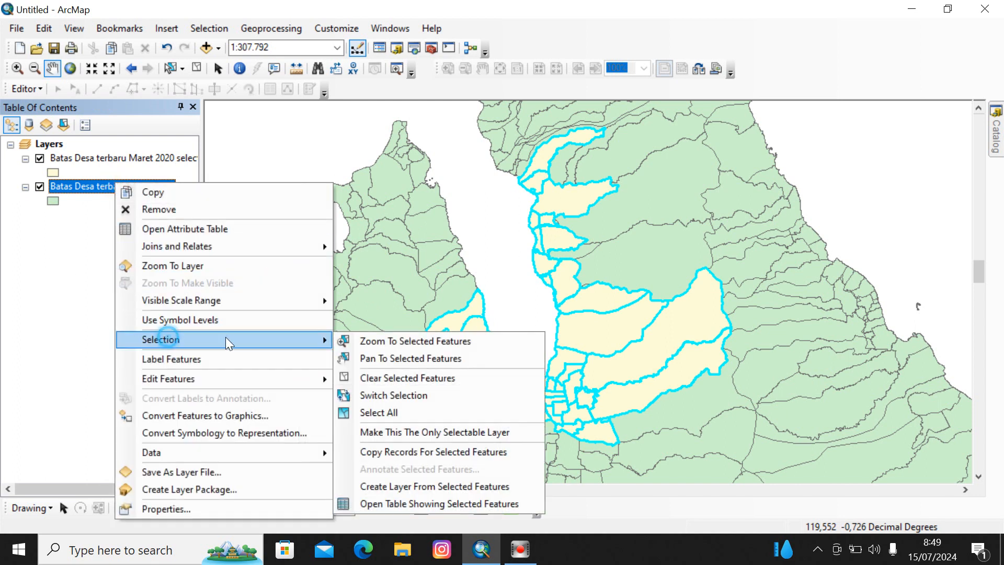
pyautogui.click(401, 379)
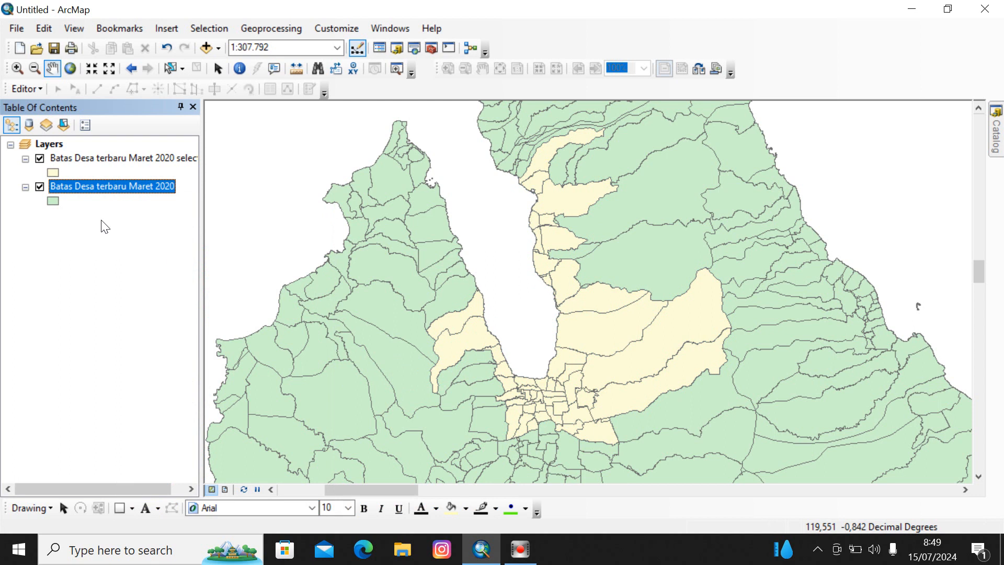
pyautogui.click(40, 187)
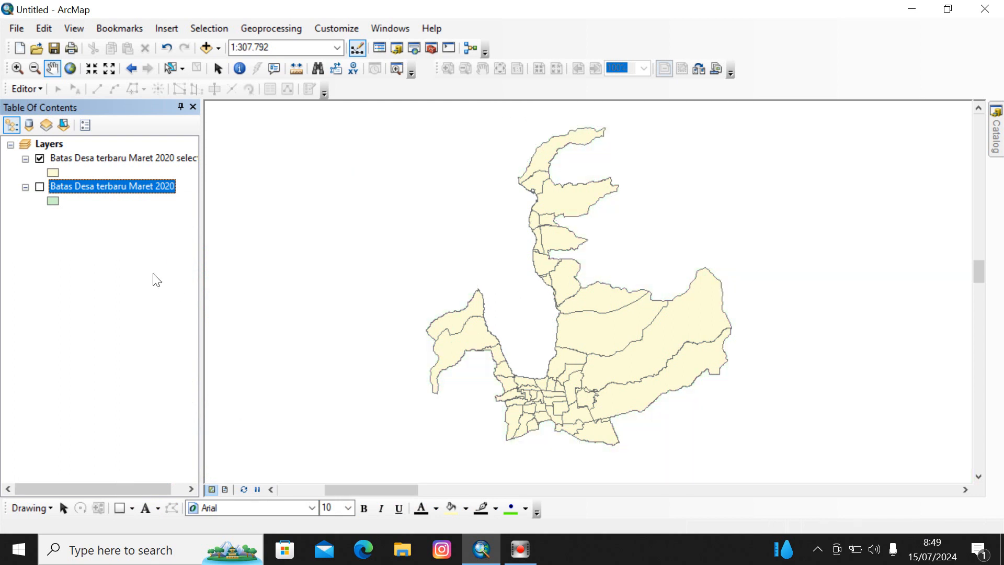
# Export all features of the selection layer to a shapefile named KOTA PALU, overwriting the existing file, and add it to the map.
pyautogui.rightClick(137, 156)
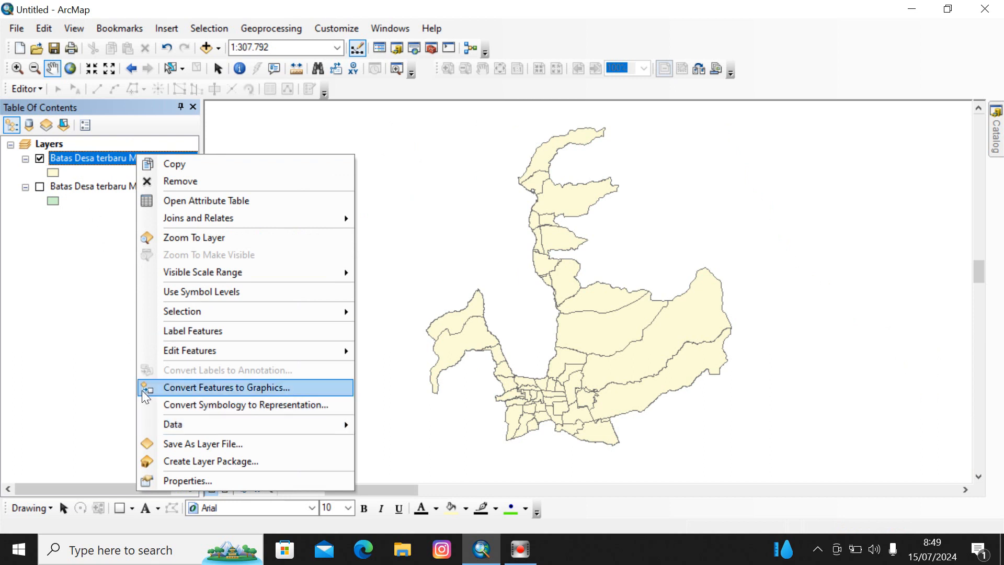
pyautogui.moveTo(181, 428)
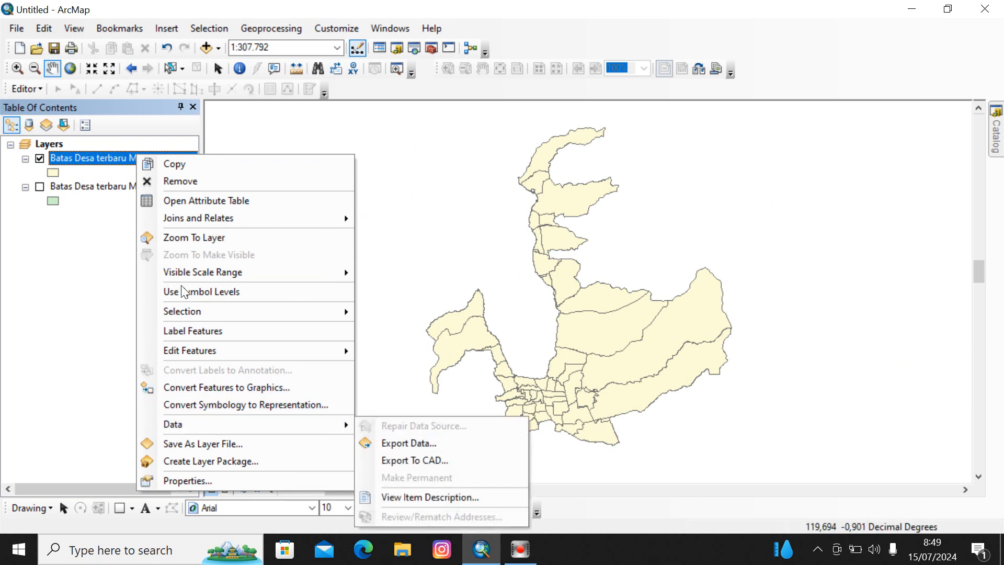
pyautogui.click(398, 442)
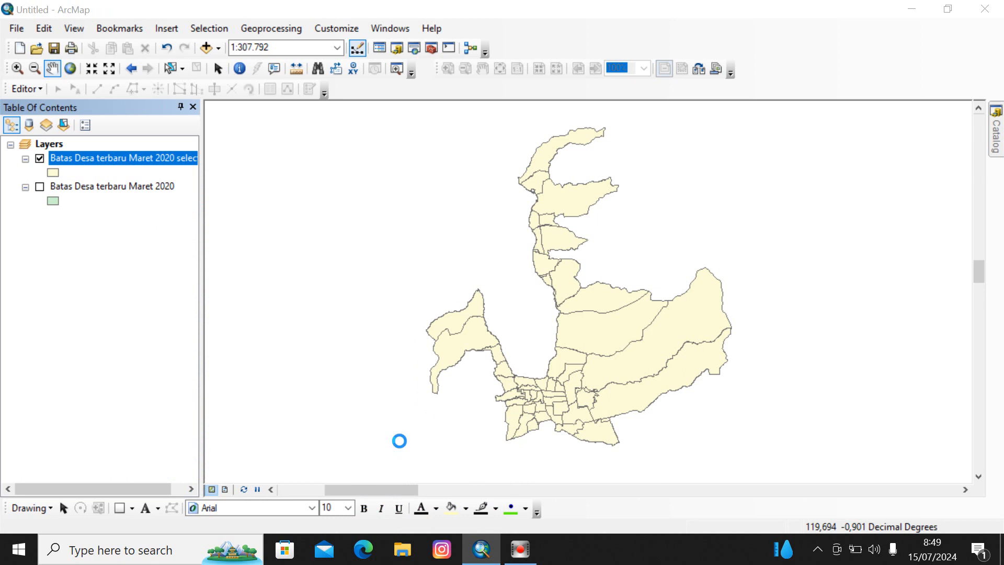
pyautogui.click(637, 300)
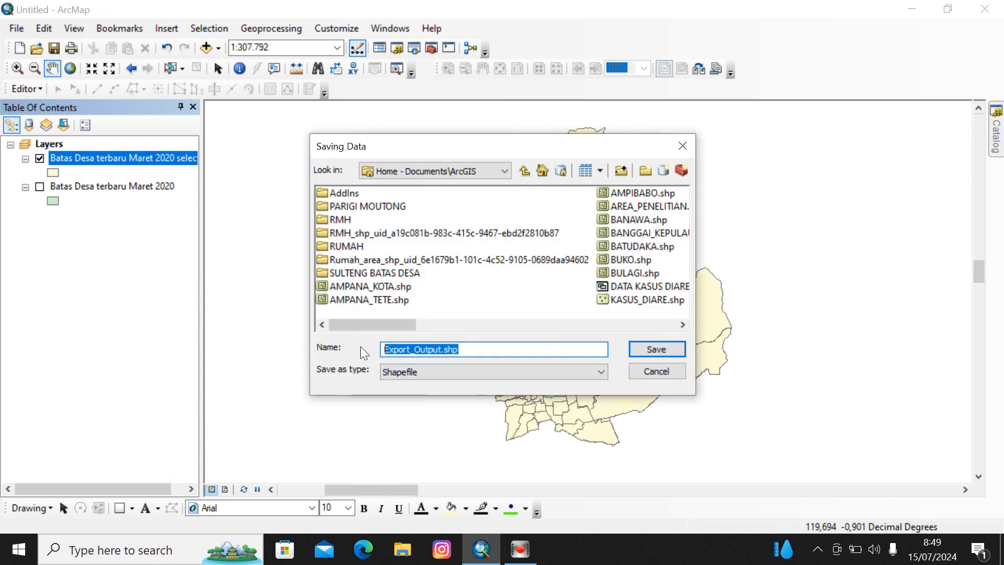
pyautogui.write('KOTA PALU')
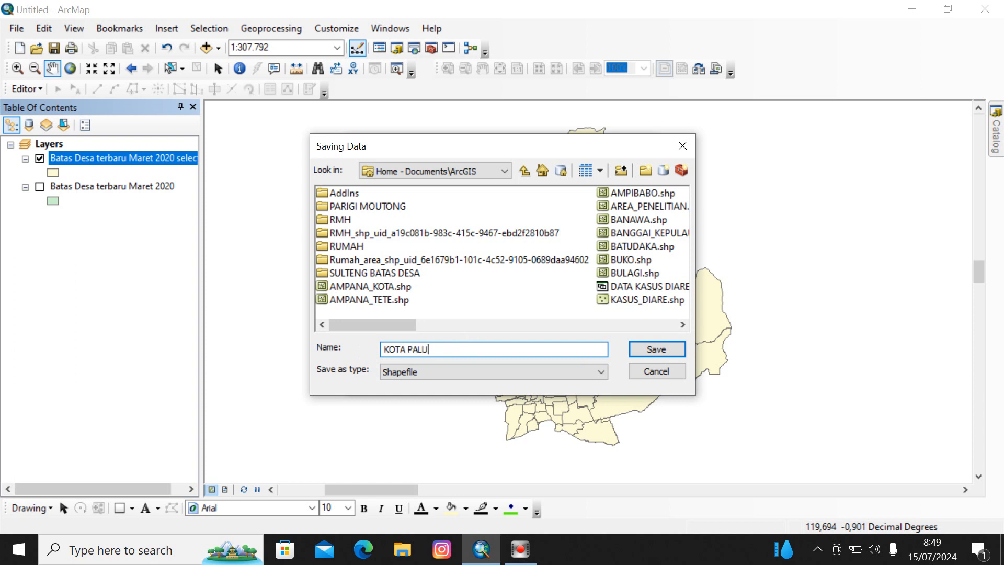
pyautogui.click(679, 343)
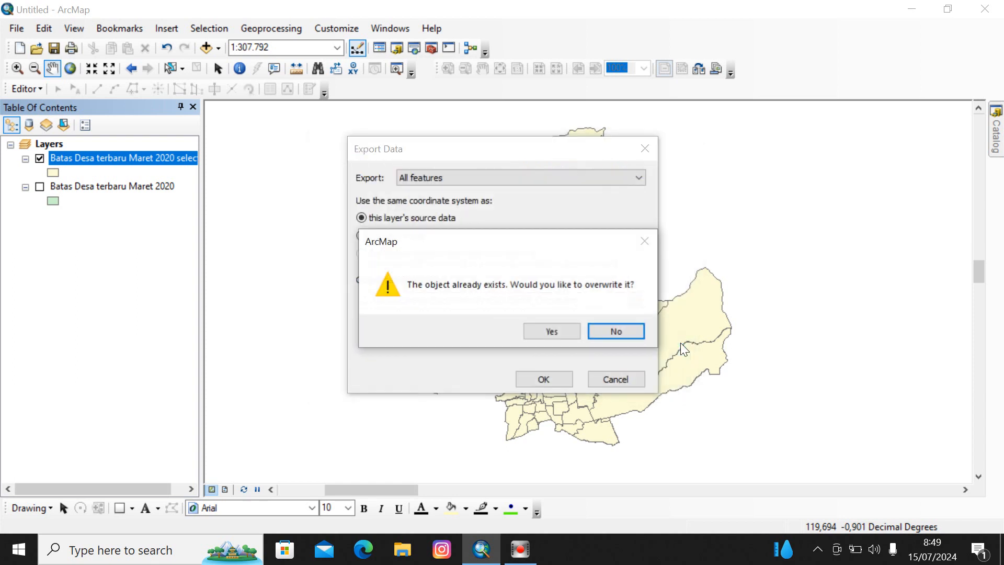
pyautogui.click(555, 331)
pyautogui.click(542, 377)
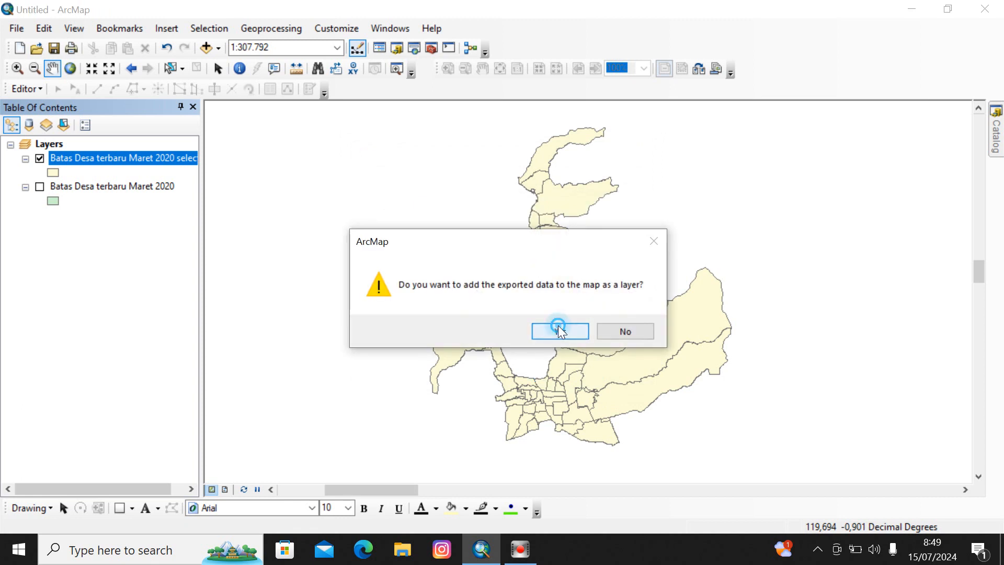
pyautogui.click(557, 329)
# Remove the temporary Batas Desa selection layer from the map.
pyautogui.rightClick(112, 189)
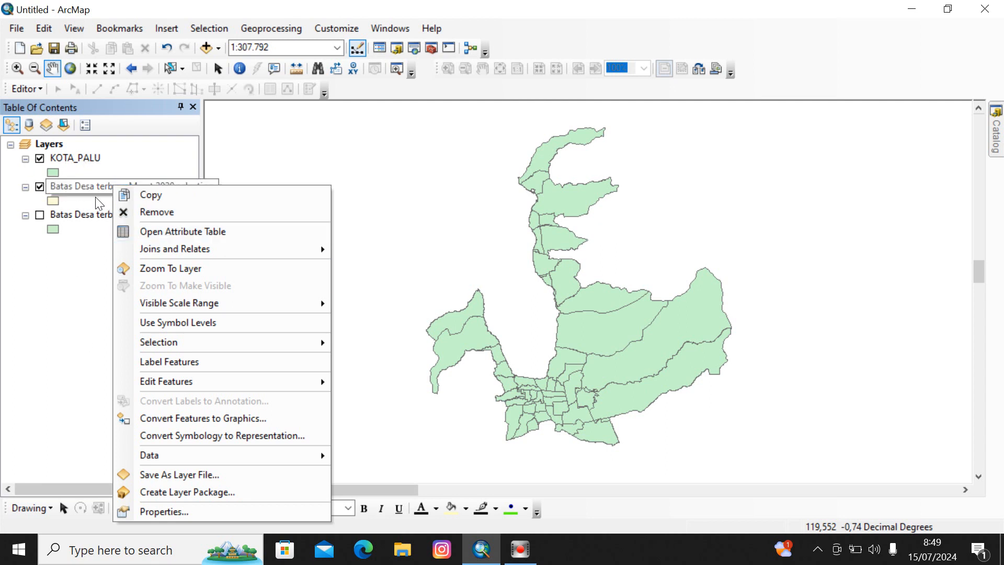
pyautogui.click(142, 211)
pyautogui.click(599, 336)
pyautogui.moveTo(598, 336); pyautogui.dragTo(598, 325)
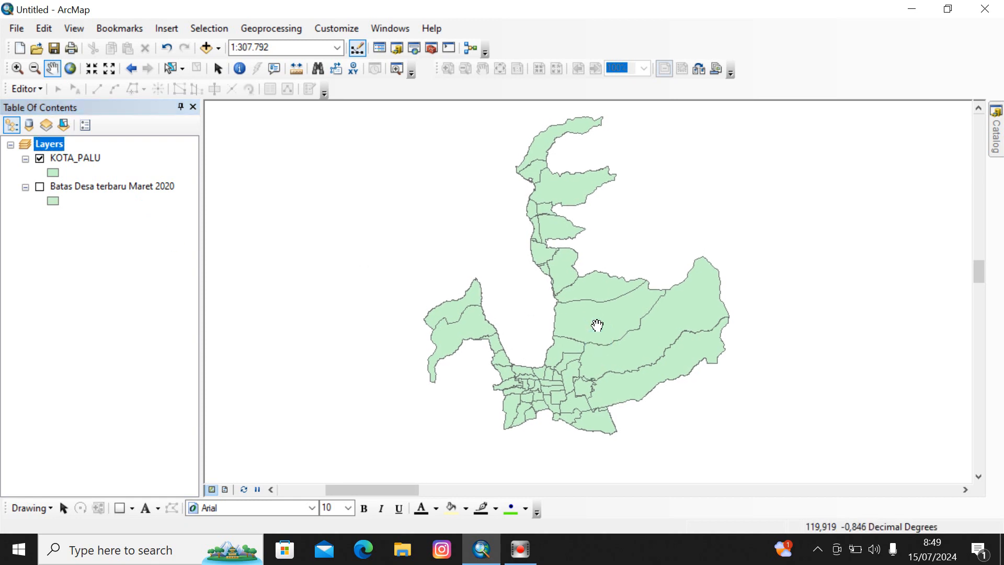
# Apply the label placement properties of the KOTA_PALU layer and turn on labels for its features.
pyautogui.rightClick(72, 161)
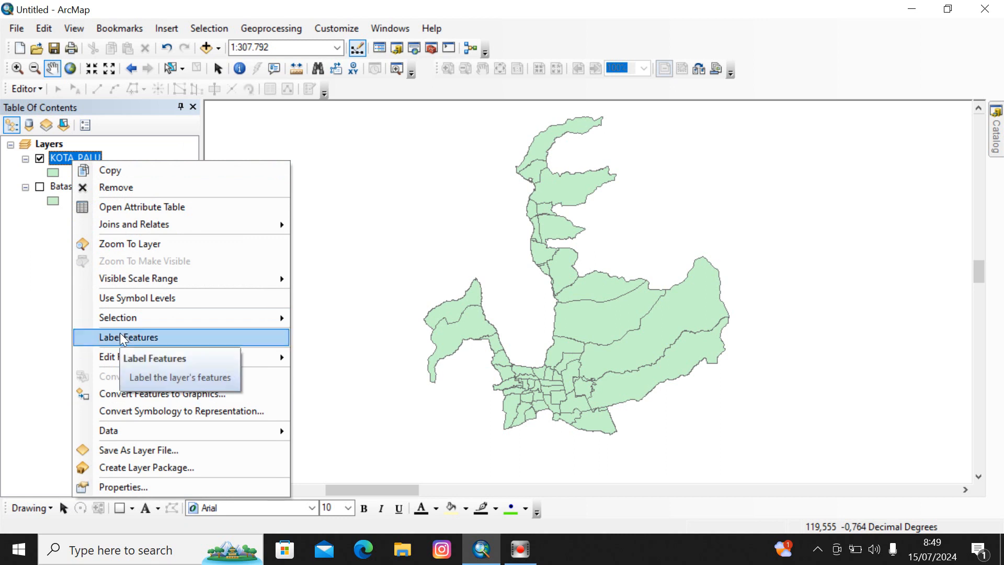
pyautogui.click(125, 486)
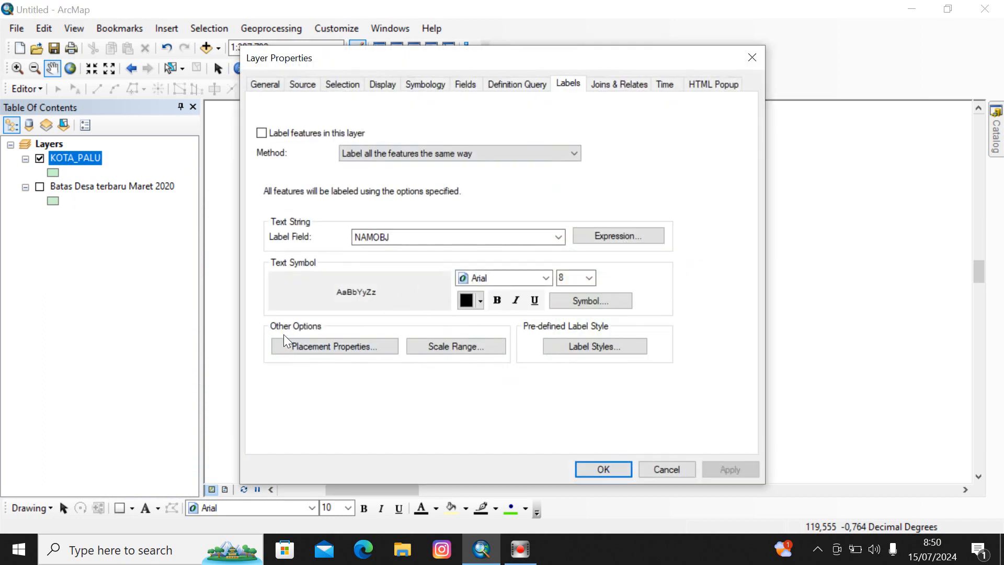
pyautogui.click(353, 346)
pyautogui.click(367, 353)
pyautogui.click(564, 465)
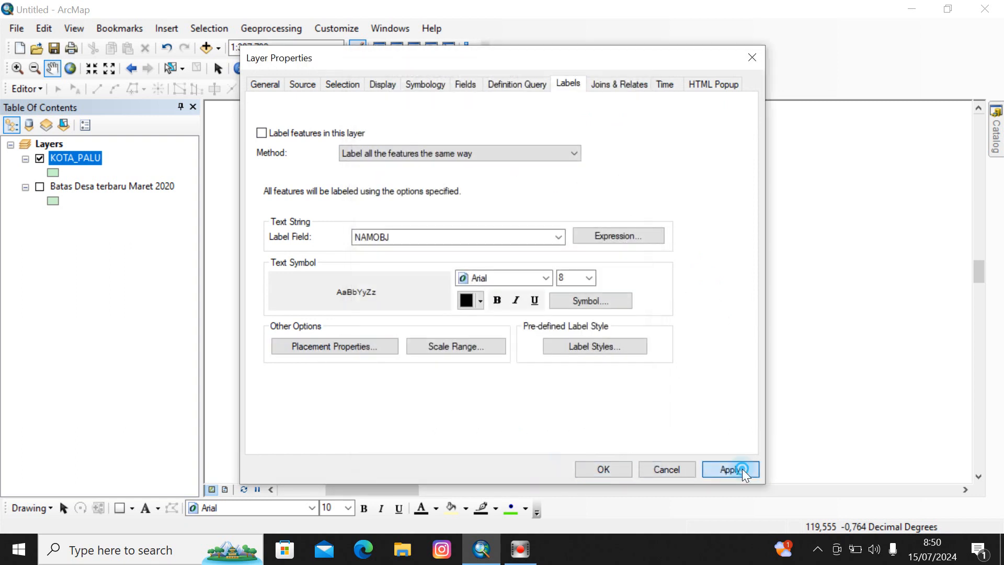
pyautogui.click(741, 468)
pyautogui.click(617, 467)
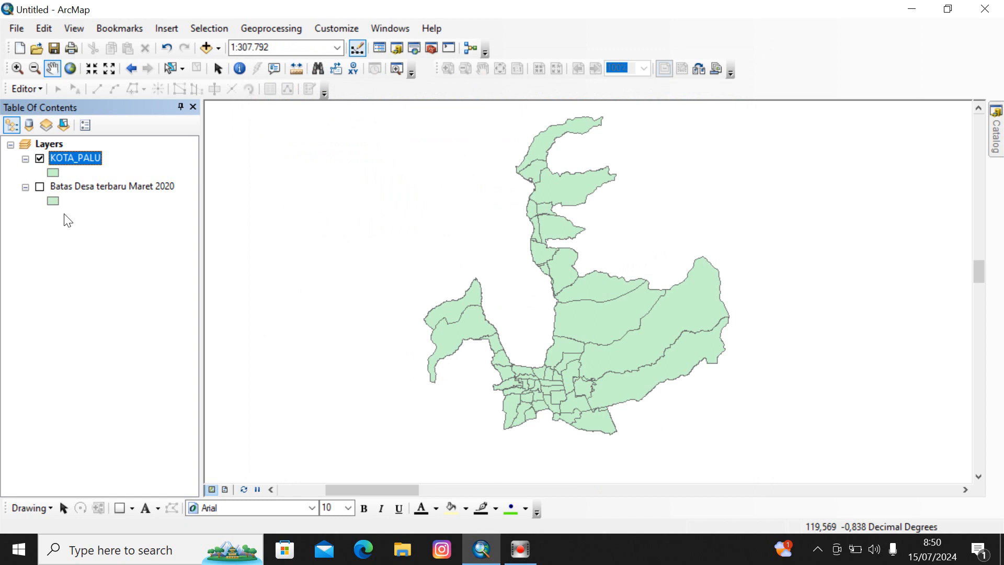
pyautogui.rightClick(76, 160)
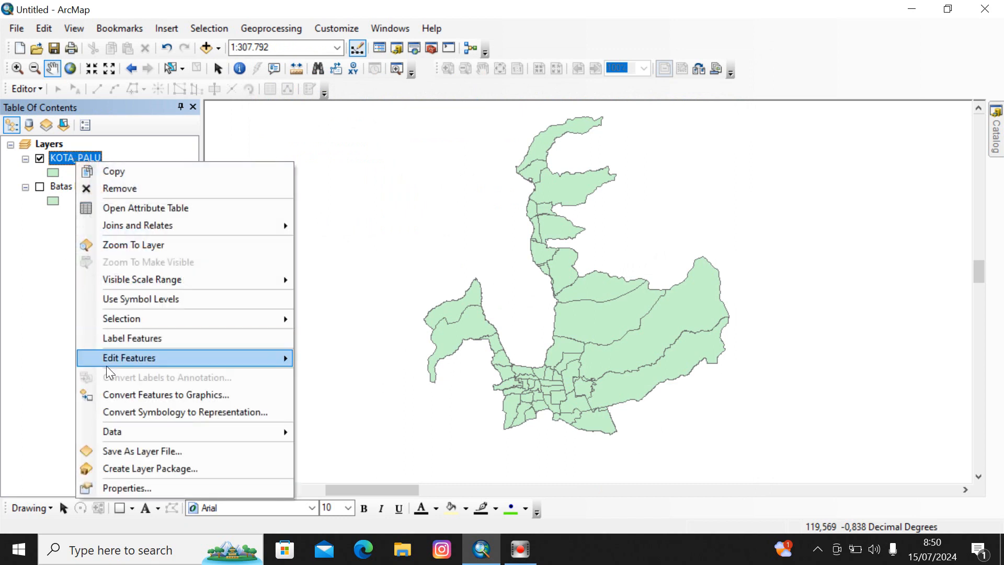
pyautogui.click(99, 337)
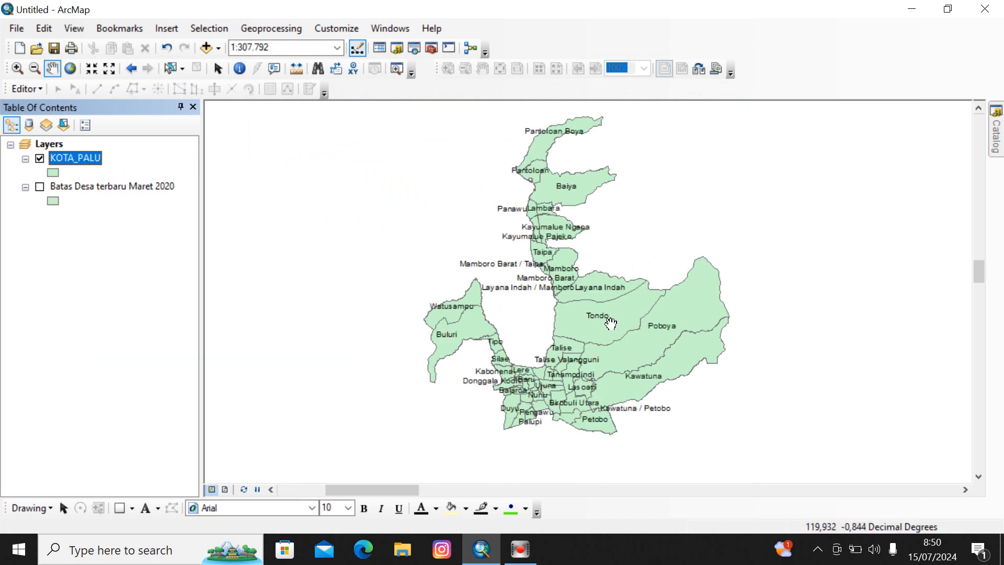
# Examine the labelled village boundaries around Tondo, Layana Indah and Talise at a closer scale.
pyautogui.click(18, 68)
pyautogui.moveTo(493, 274); pyautogui.dragTo(688, 444)
pyautogui.click(52, 69)
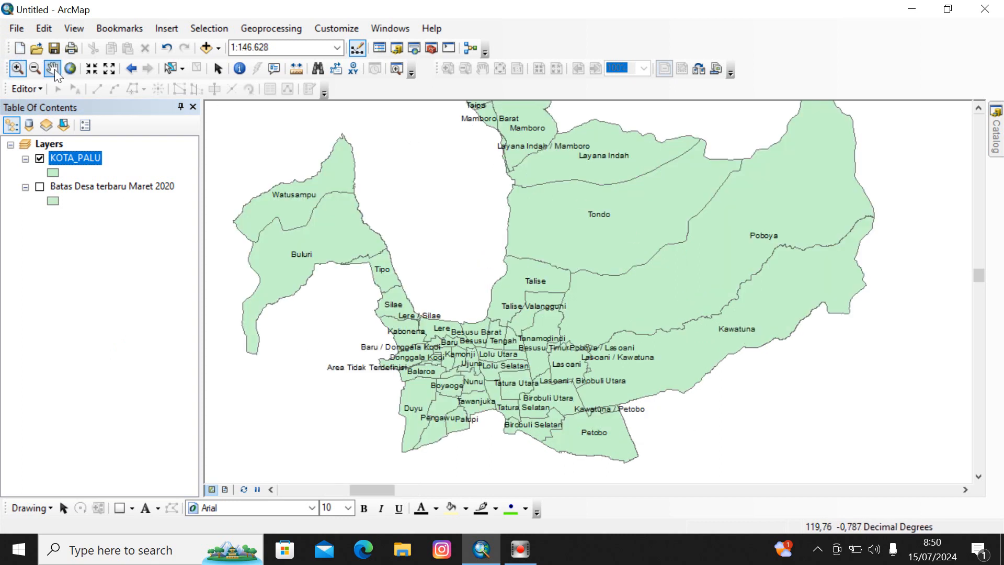
pyautogui.moveTo(593, 246); pyautogui.dragTo(594, 302)
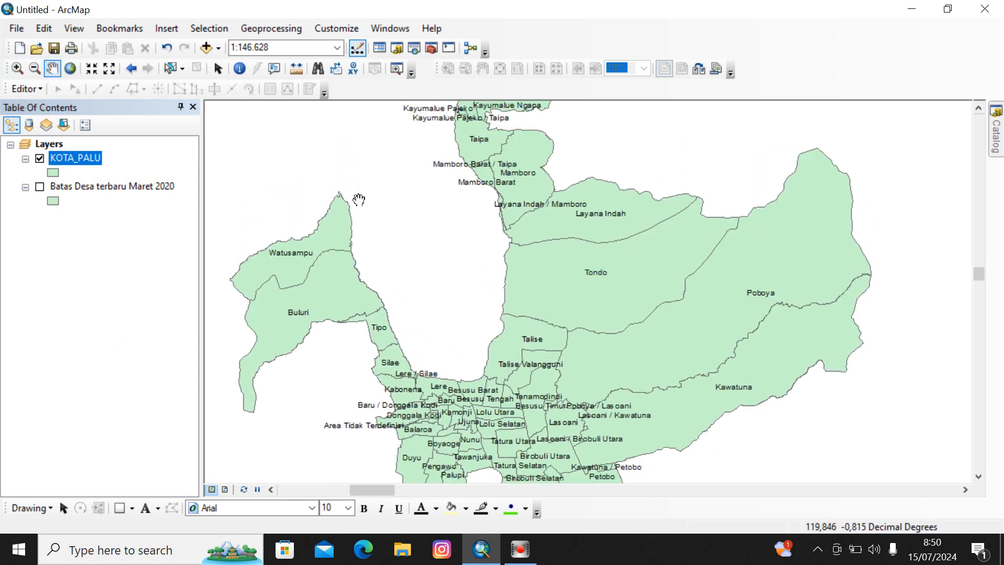
pyautogui.click(17, 69)
pyautogui.moveTo(459, 169); pyautogui.dragTo(701, 421)
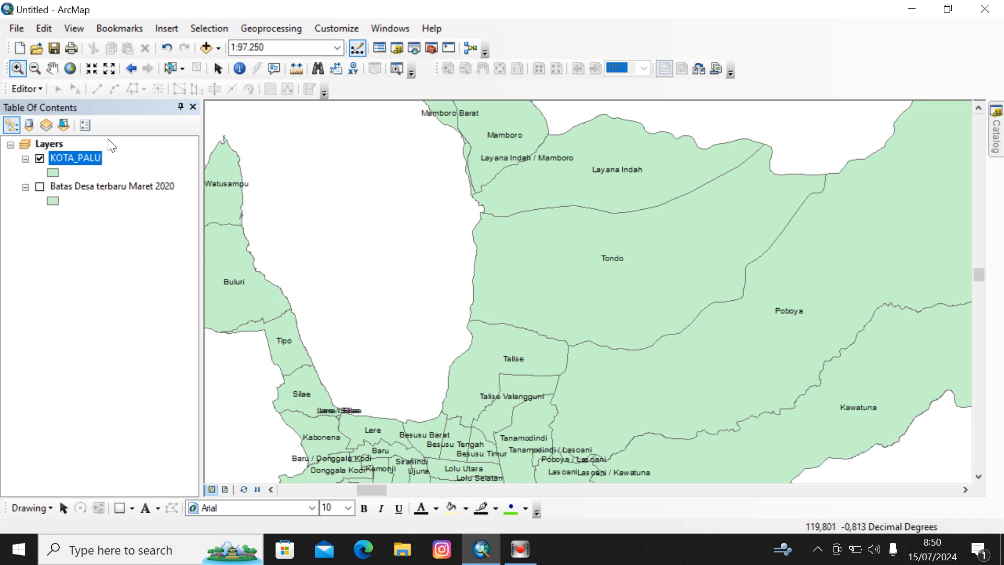
pyautogui.click(209, 28)
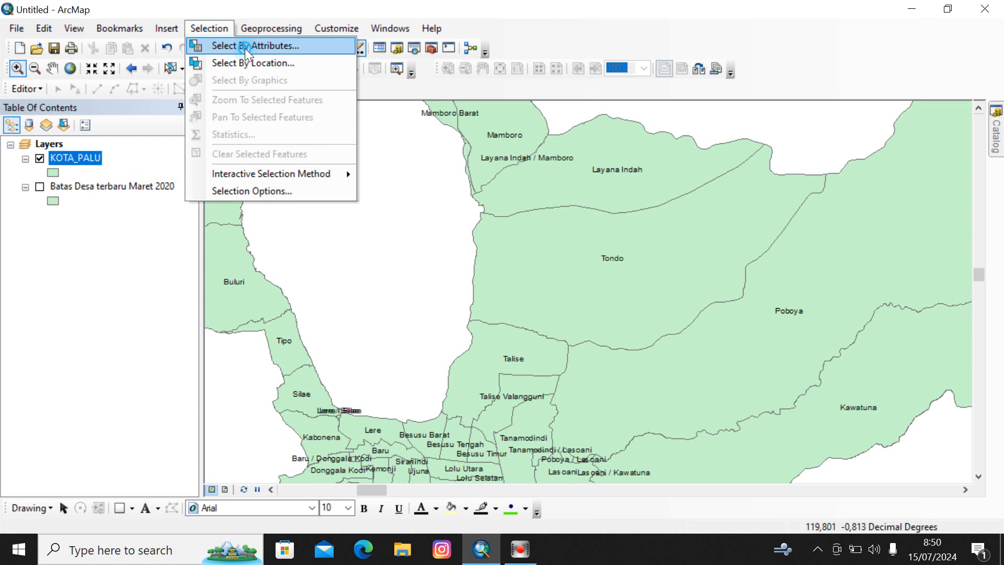
pyautogui.click(246, 50)
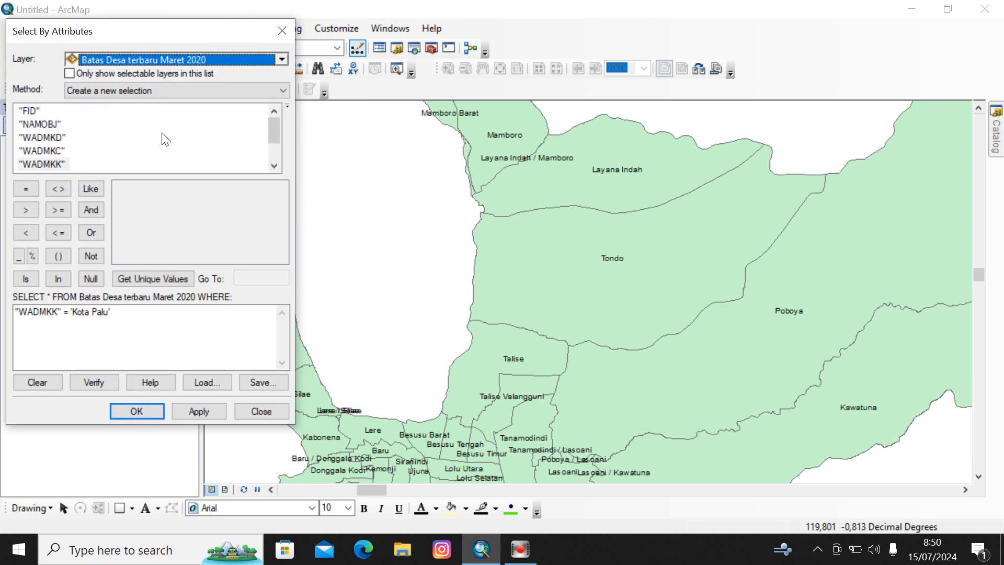
pyautogui.click(134, 332)
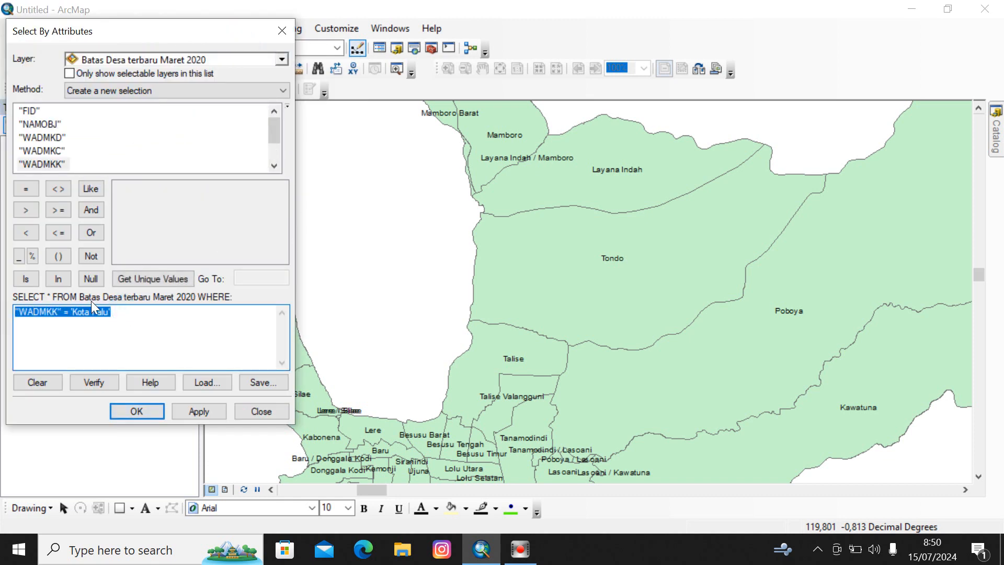
pyautogui.press('BackSpace')
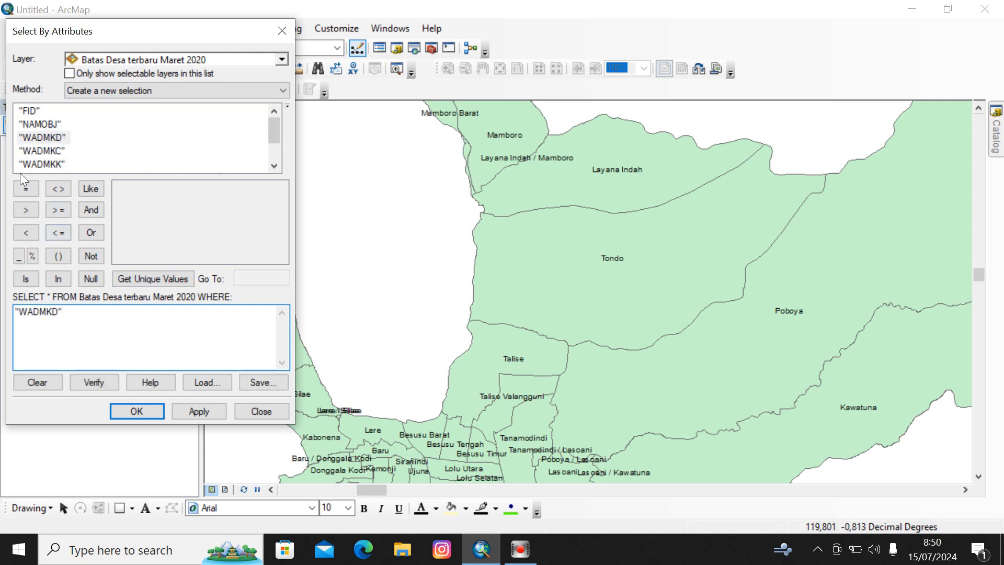
pyautogui.click(287, 59)
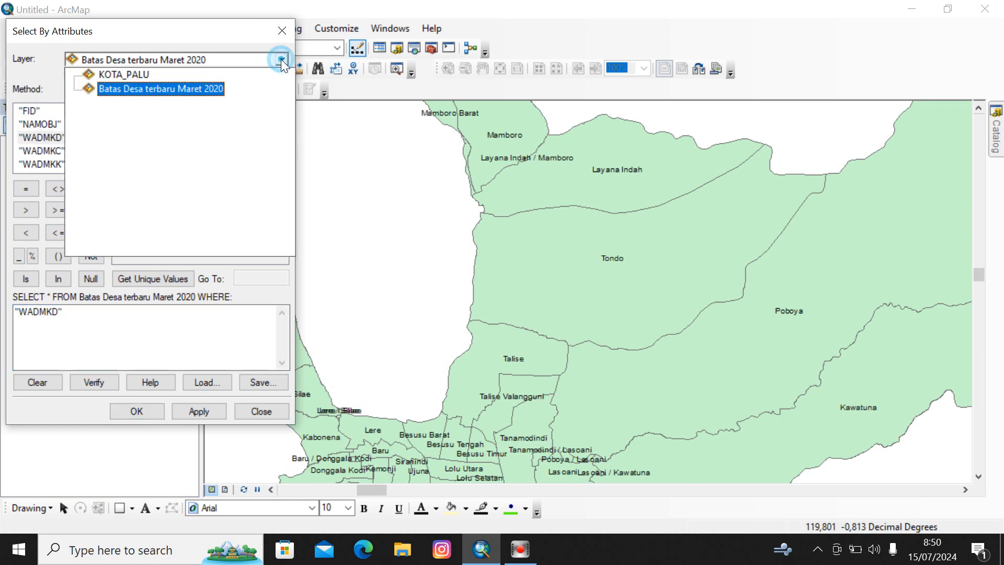
pyautogui.click(124, 73)
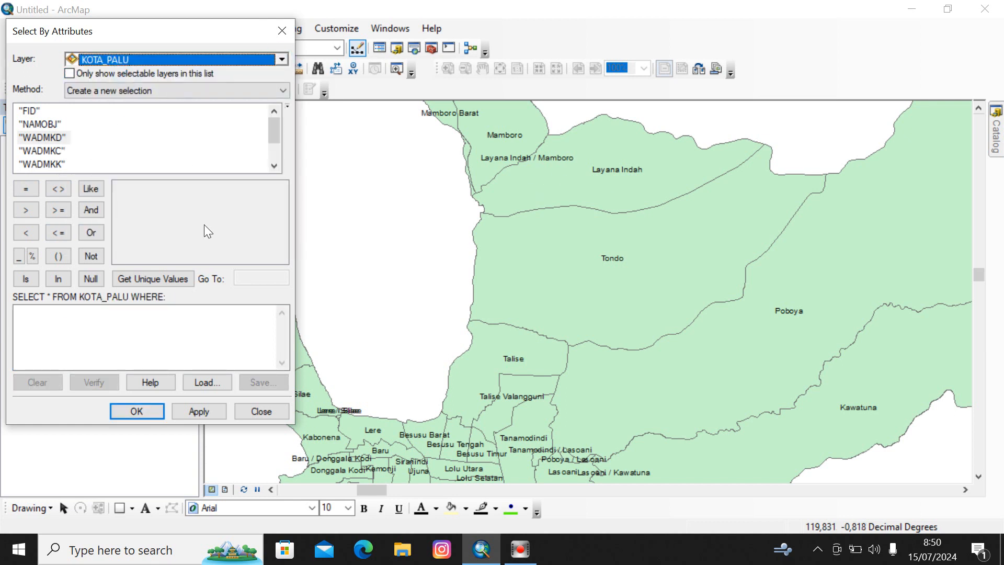
pyautogui.doubleClick(53, 136)
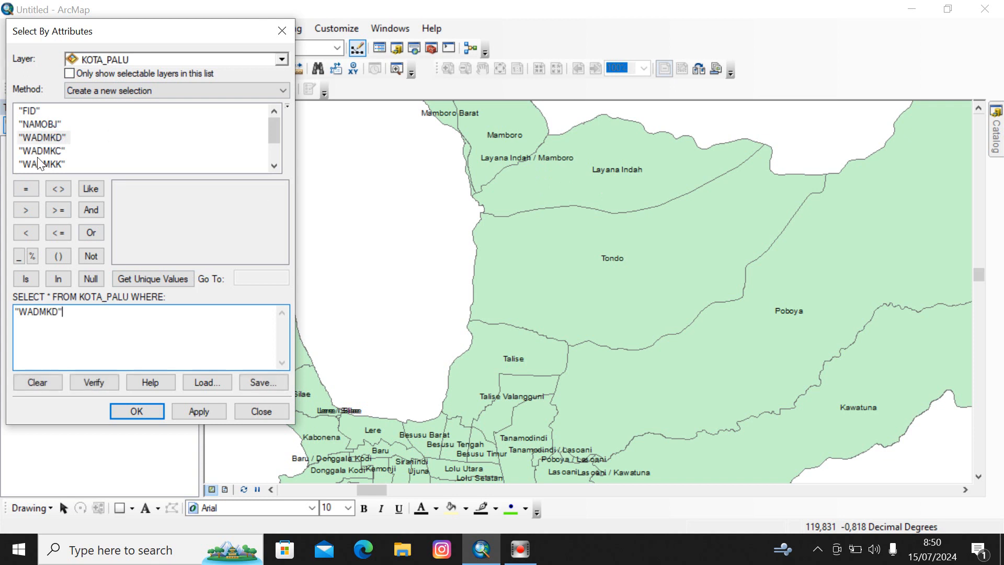
pyautogui.click(27, 188)
pyautogui.click(162, 269)
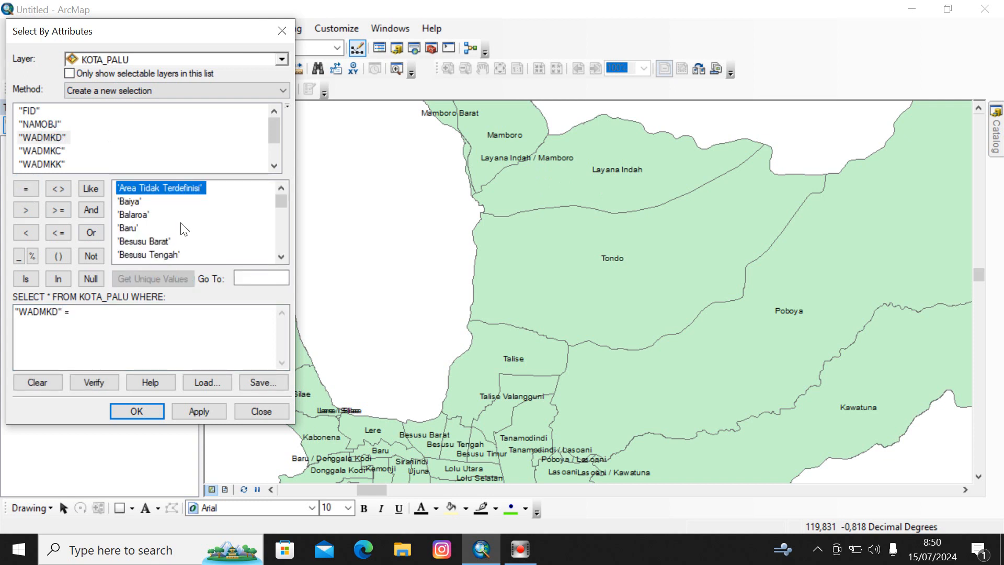
pyautogui.scroll(-3, 184, 229)
pyautogui.scroll(-8, 184, 228)
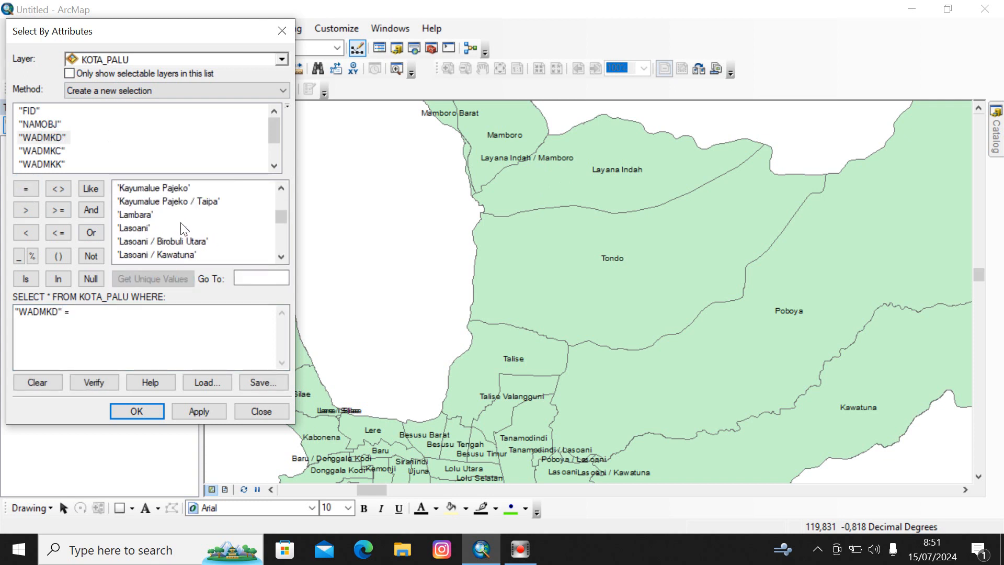
pyautogui.scroll(-4, 184, 229)
pyautogui.scroll(7, 180, 229)
pyautogui.scroll(7, 181, 229)
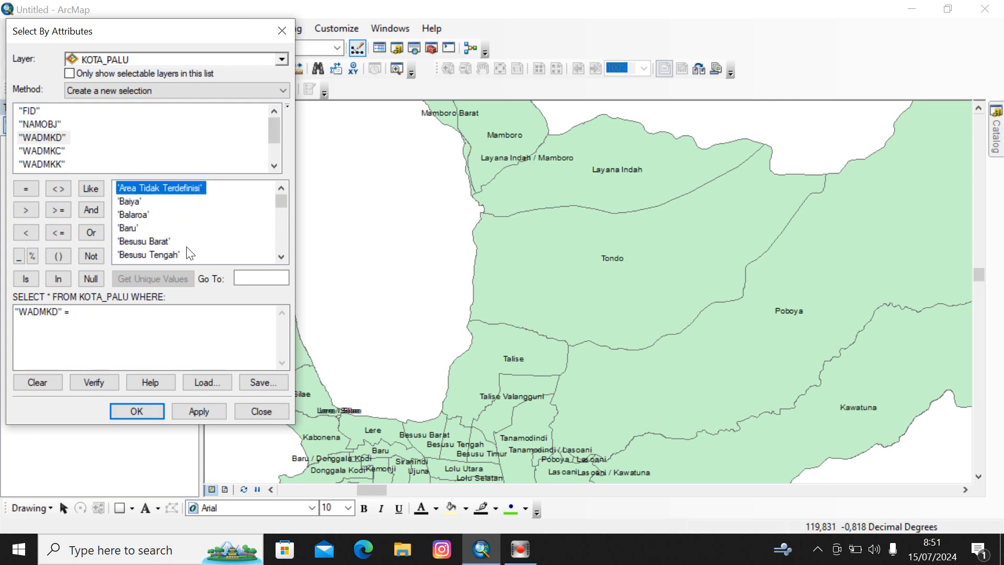
pyautogui.click(259, 412)
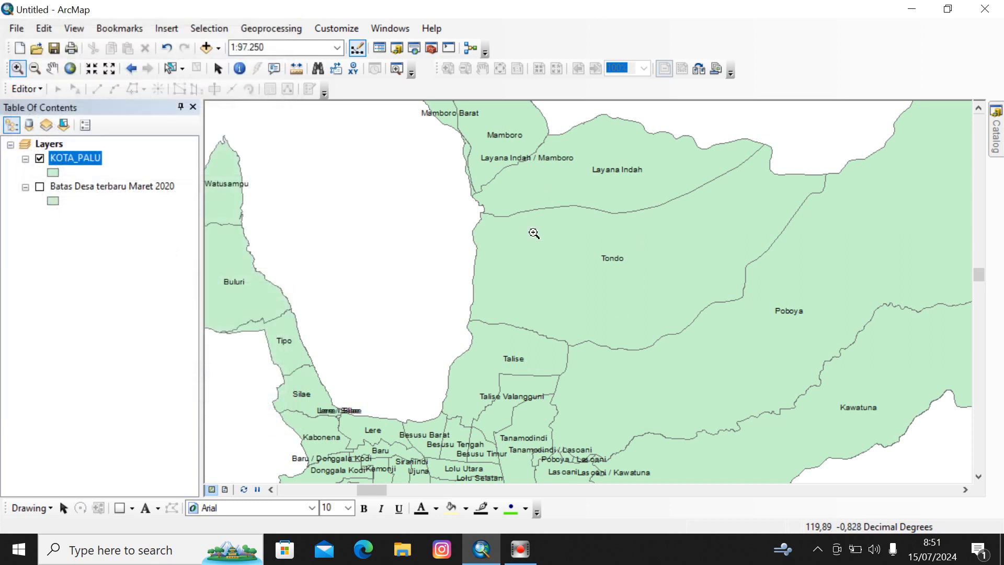
# Start editing the KOTA_PALU layer and select the Layana Indah, Tondo, Talise and Talise Valangguni villages together.
pyautogui.rightClick(88, 162)
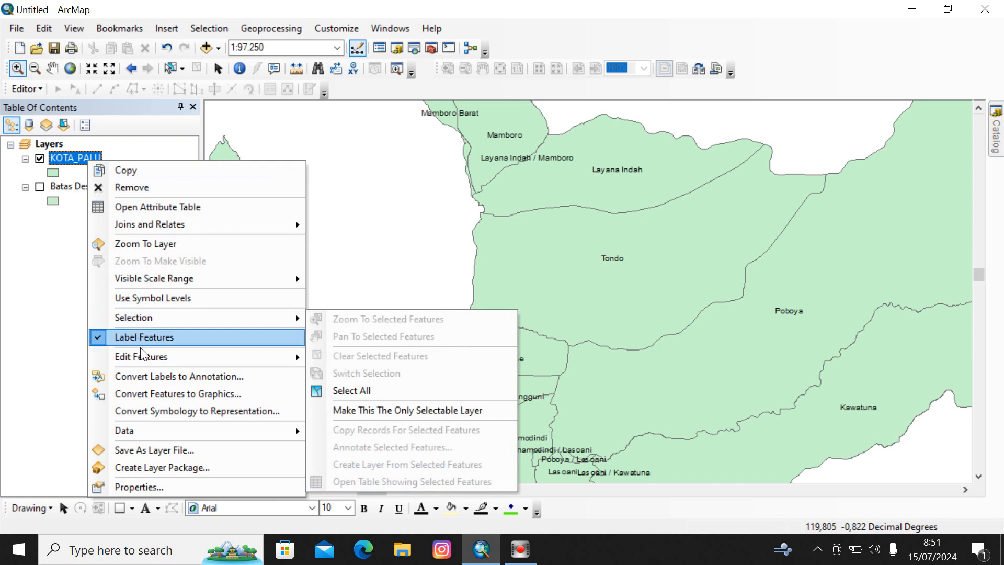
pyautogui.moveTo(146, 357)
pyautogui.click(365, 357)
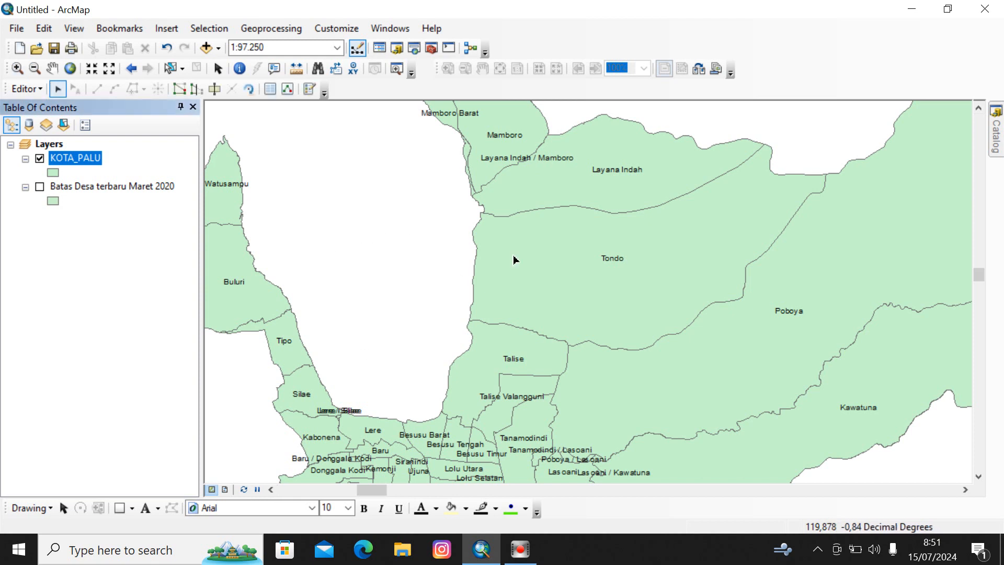
pyautogui.click(625, 185)
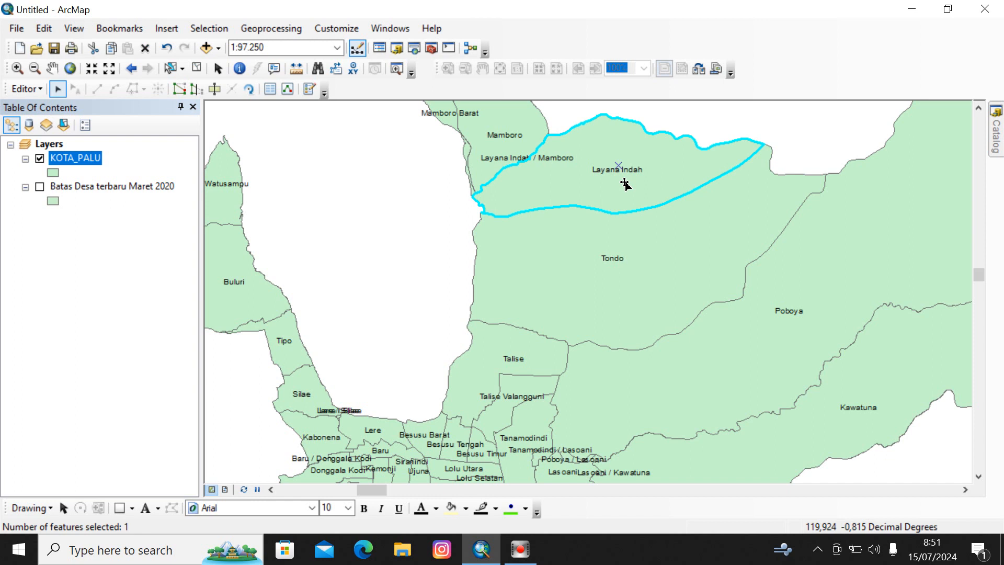
pyautogui.keyDown('shift'); pyautogui.click(623, 275); pyautogui.keyUp('shift')
pyautogui.keyDown('shift'); pyautogui.click(501, 362); pyautogui.keyUp('shift')
pyautogui.keyDown('shift'); pyautogui.click(515, 399); pyautogui.keyUp('shift')
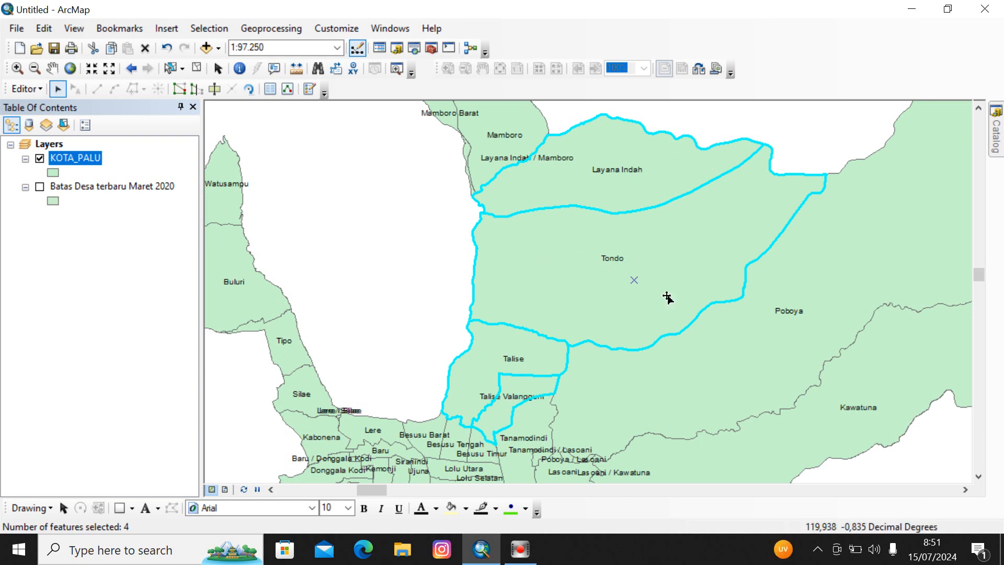
# Create a new layer from the selected features of the KOTA_PALU layer.
pyautogui.click(77, 157)
pyautogui.rightClick(76, 160)
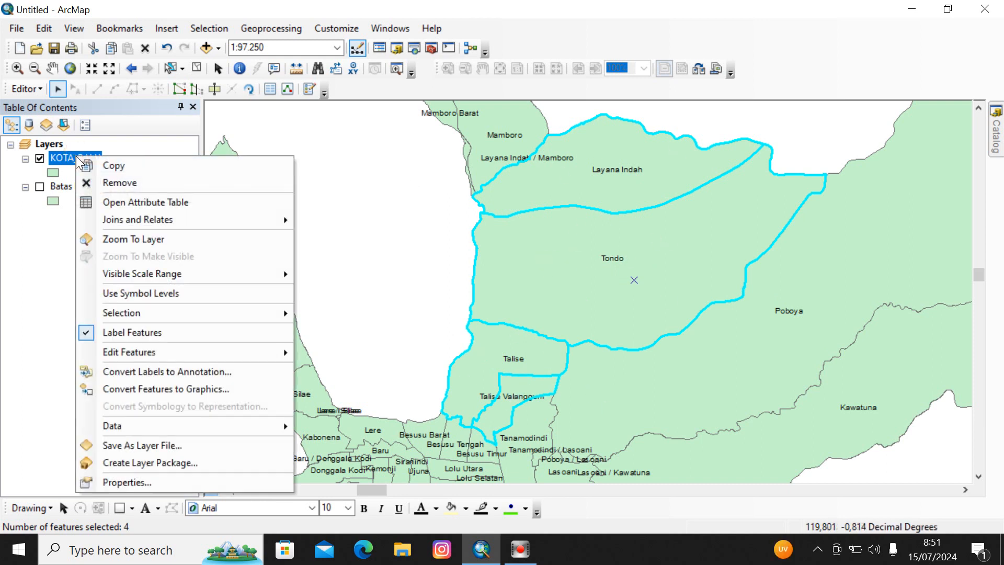
pyautogui.moveTo(271, 312)
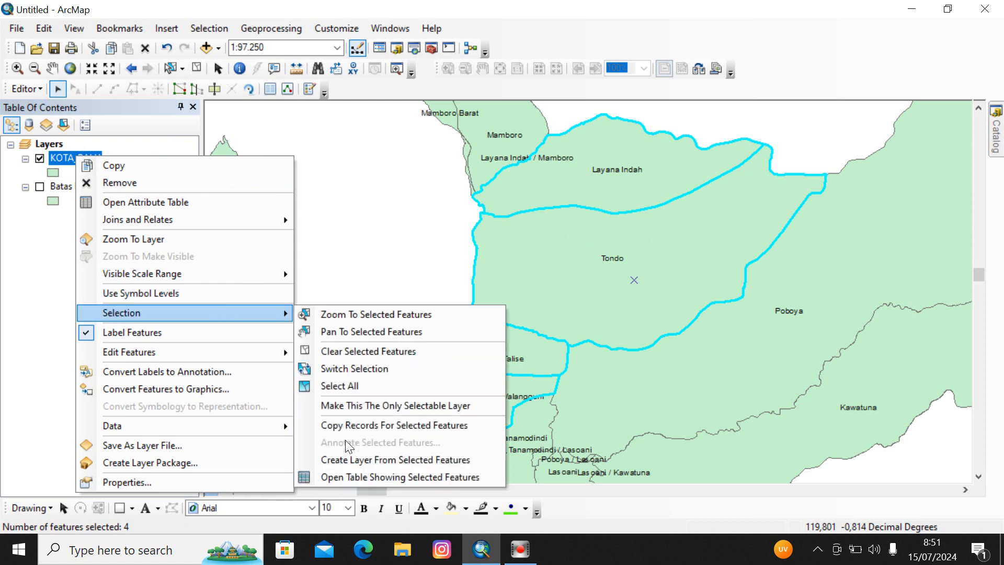
pyautogui.click(350, 460)
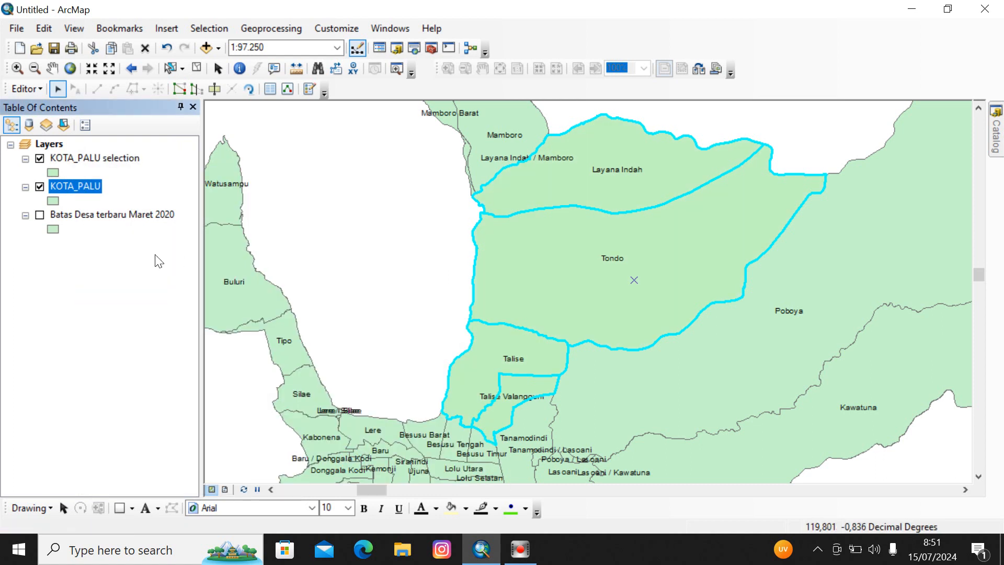
# Clear the selected features of the KOTA_PALU layer and stop the editing session.
pyautogui.rightClick(72, 183)
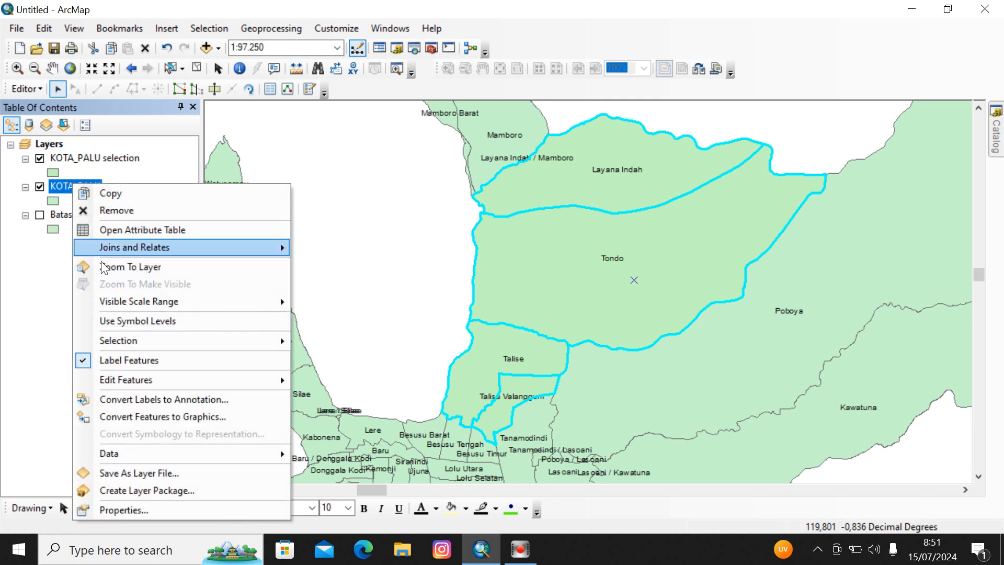
pyautogui.moveTo(209, 340)
pyautogui.click(325, 377)
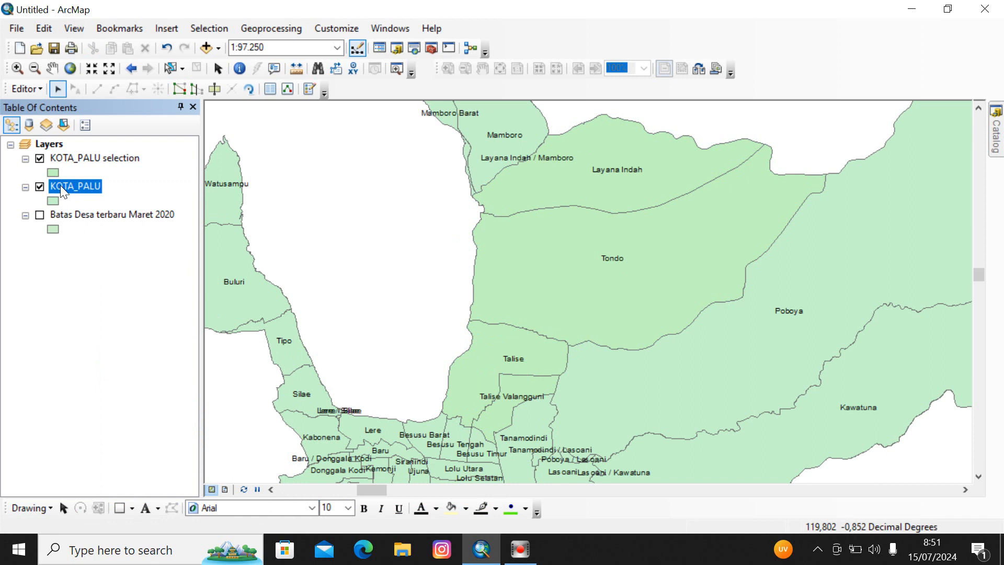
pyautogui.click(40, 88)
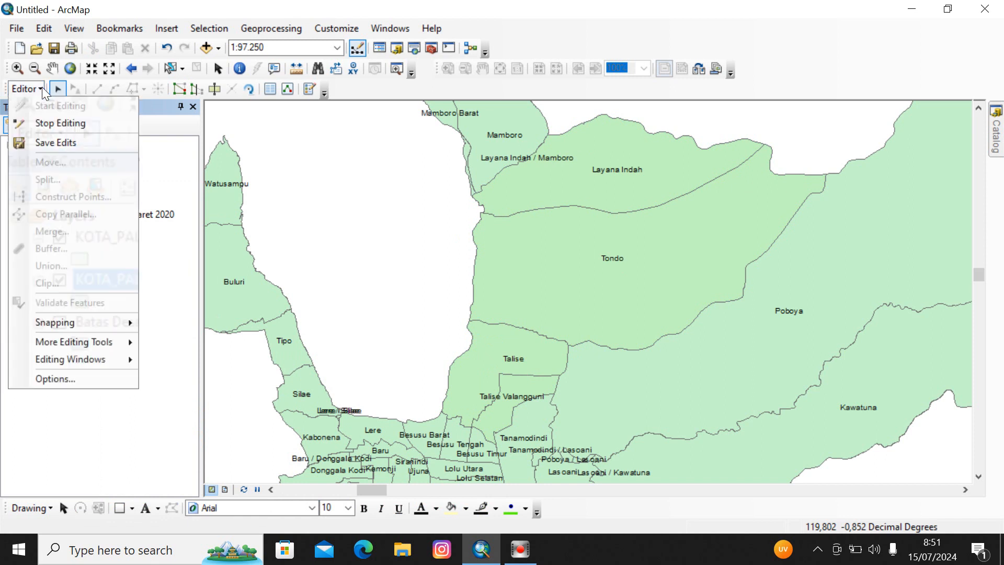
pyautogui.click(44, 126)
pyautogui.click(130, 316)
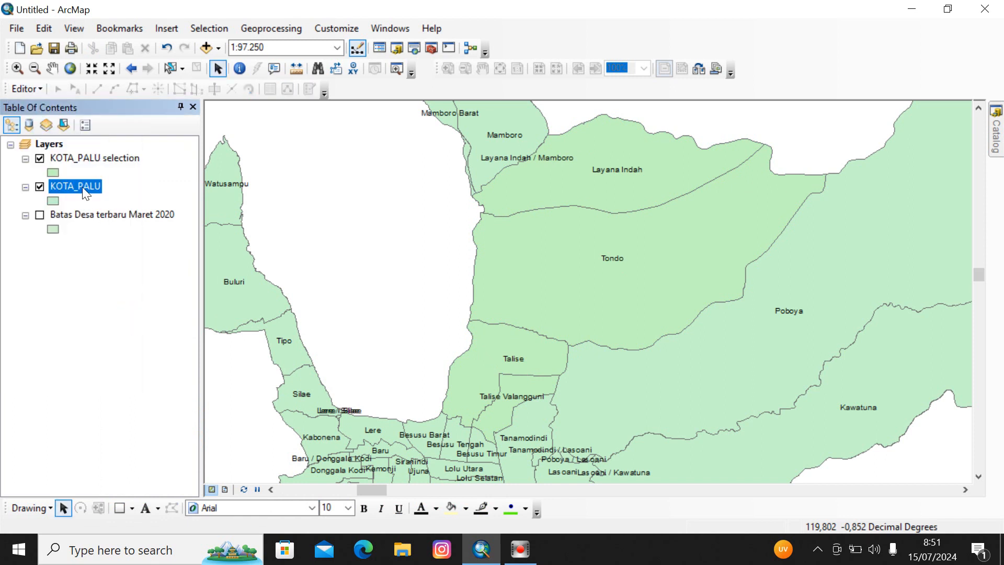
# Export all features of the KOTA_PALU selection layer as the shapefile PUSKESMAS TALISE and add it to the map.
pyautogui.click(83, 157)
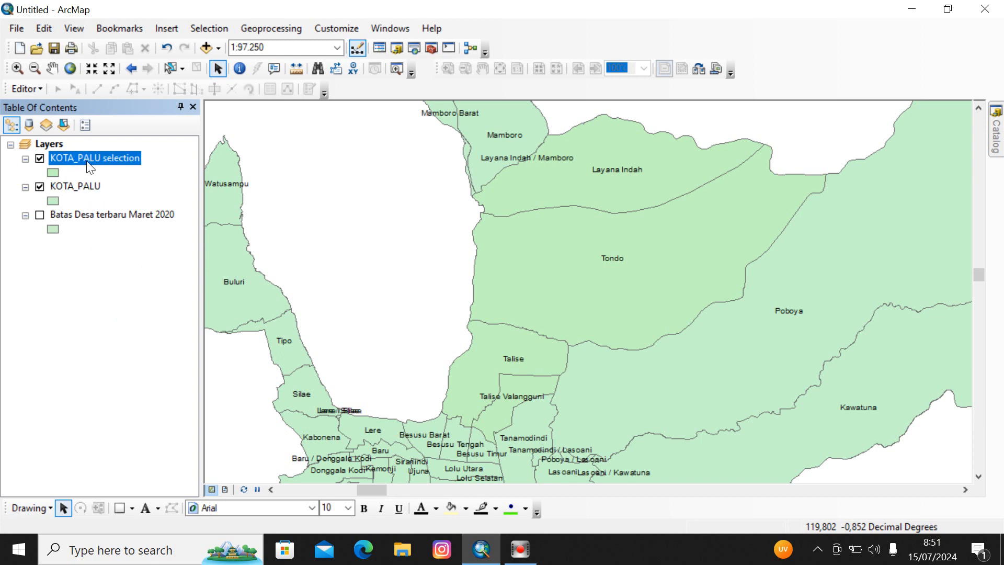
pyautogui.click(75, 187)
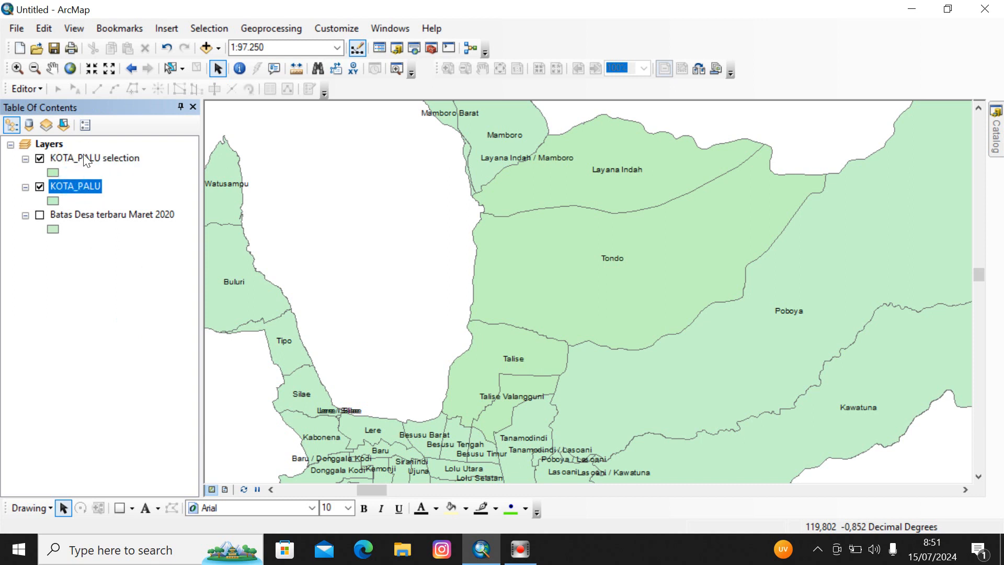
pyautogui.rightClick(83, 158)
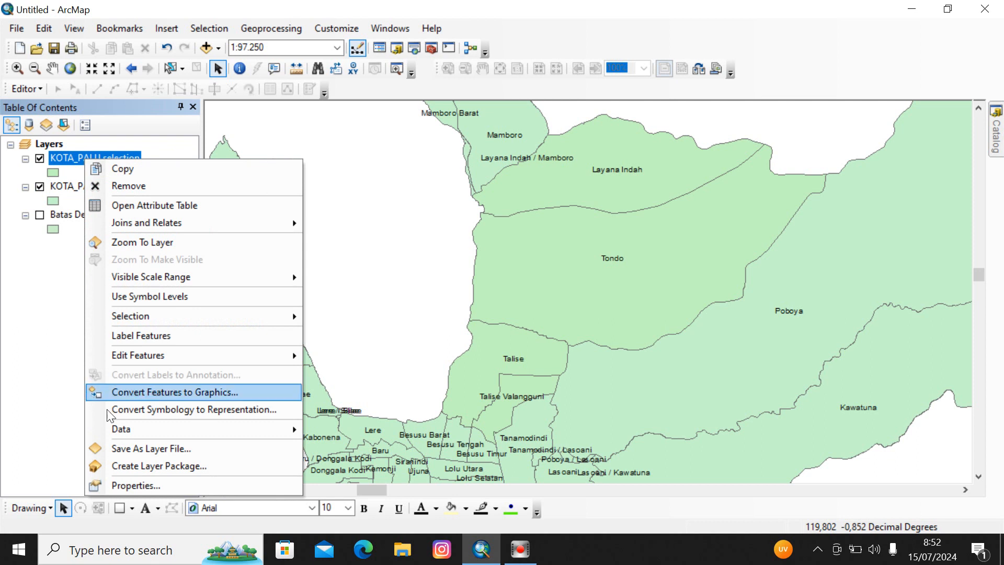
pyautogui.moveTo(124, 431)
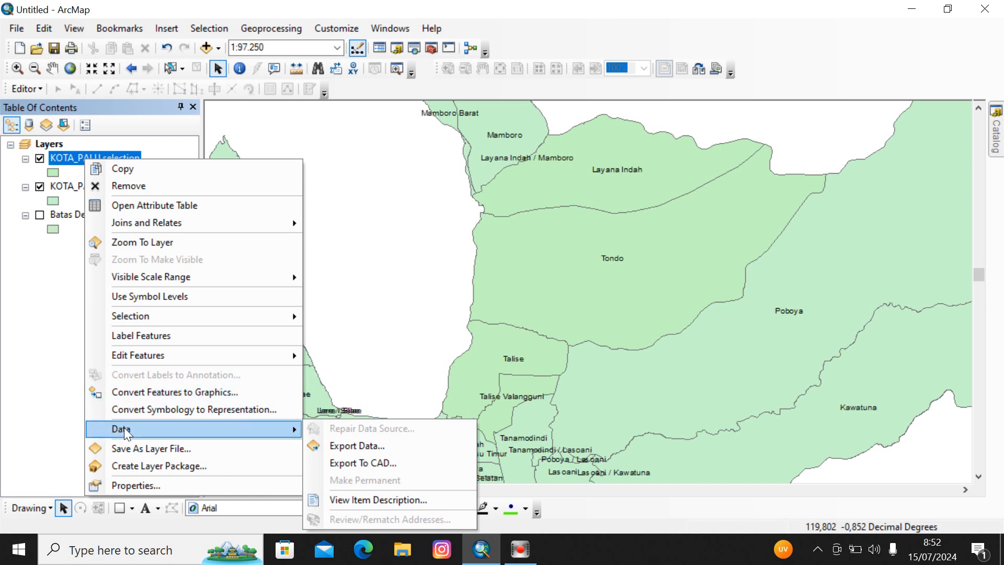
pyautogui.rightClick(72, 161)
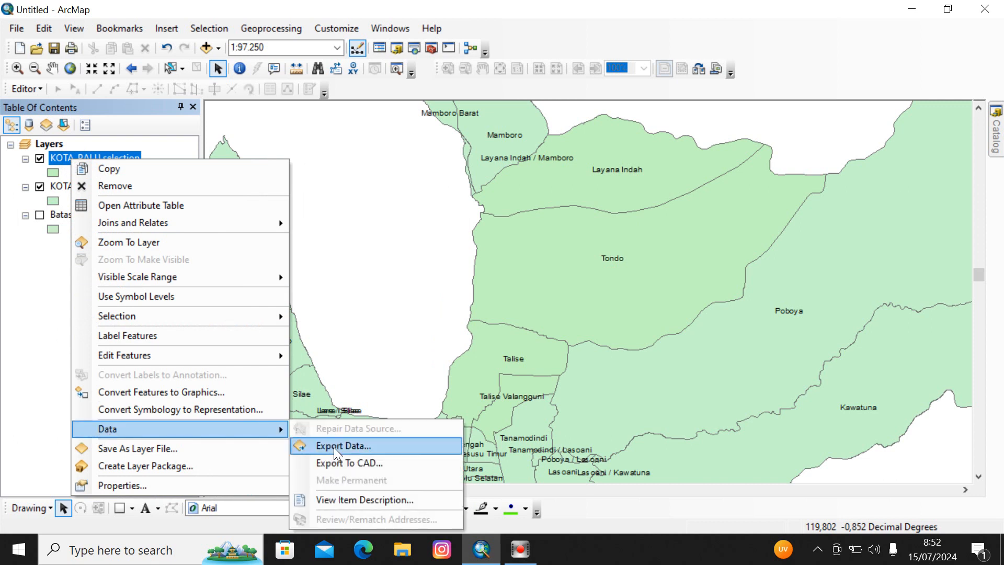
pyautogui.click(337, 446)
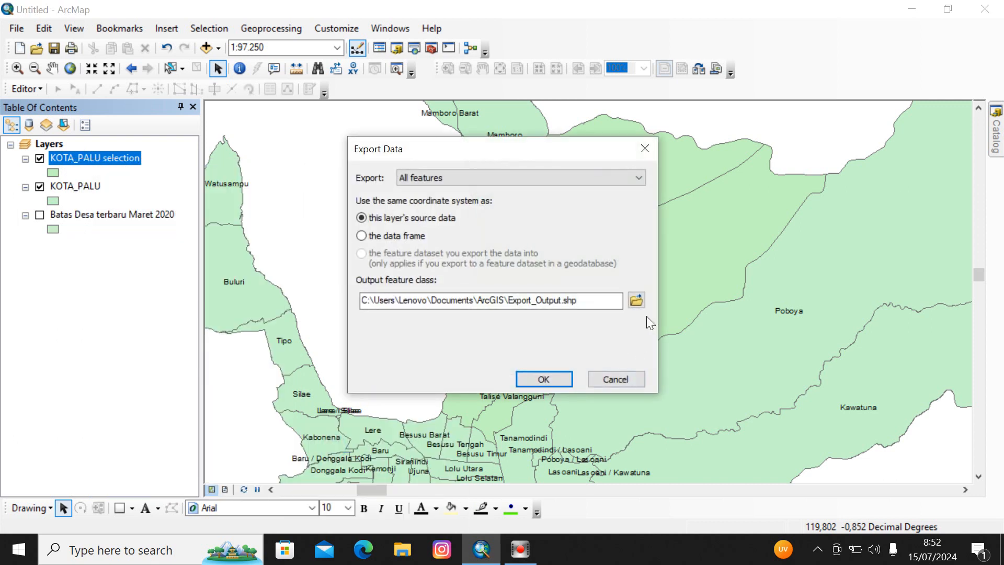
pyautogui.click(636, 299)
pyautogui.moveTo(460, 348); pyautogui.dragTo(342, 345)
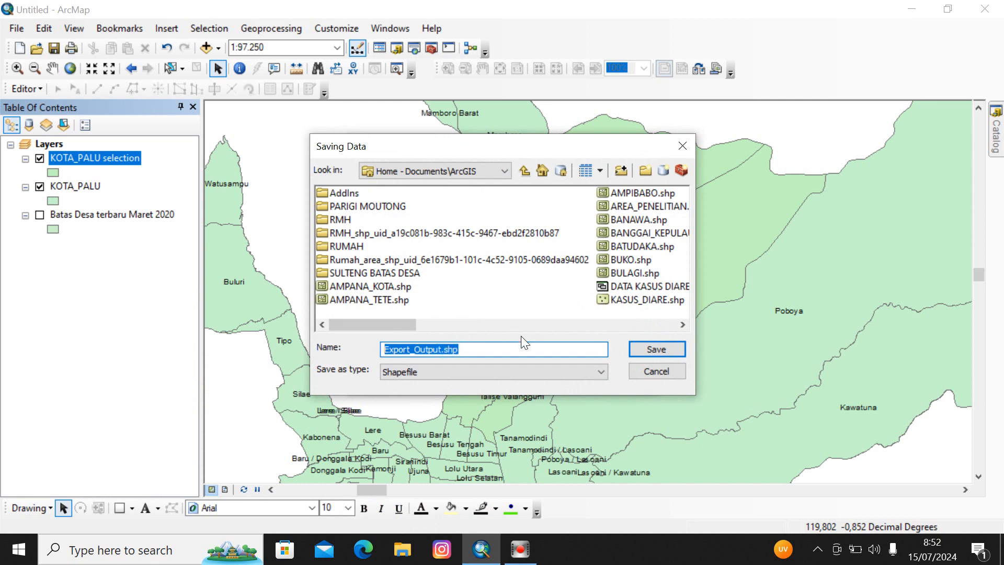
pyautogui.write('PUSKESM')
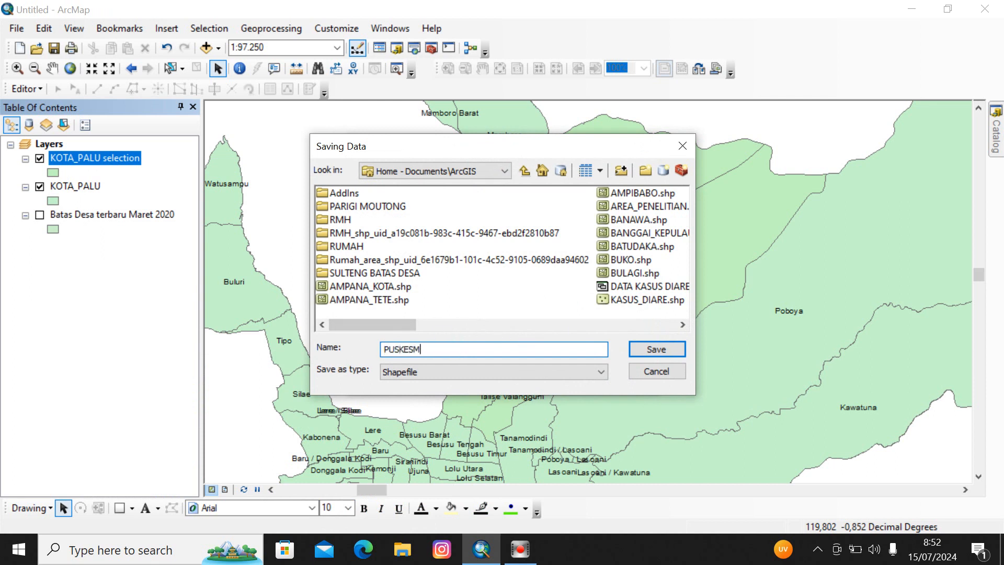
pyautogui.write('AS TALISE')
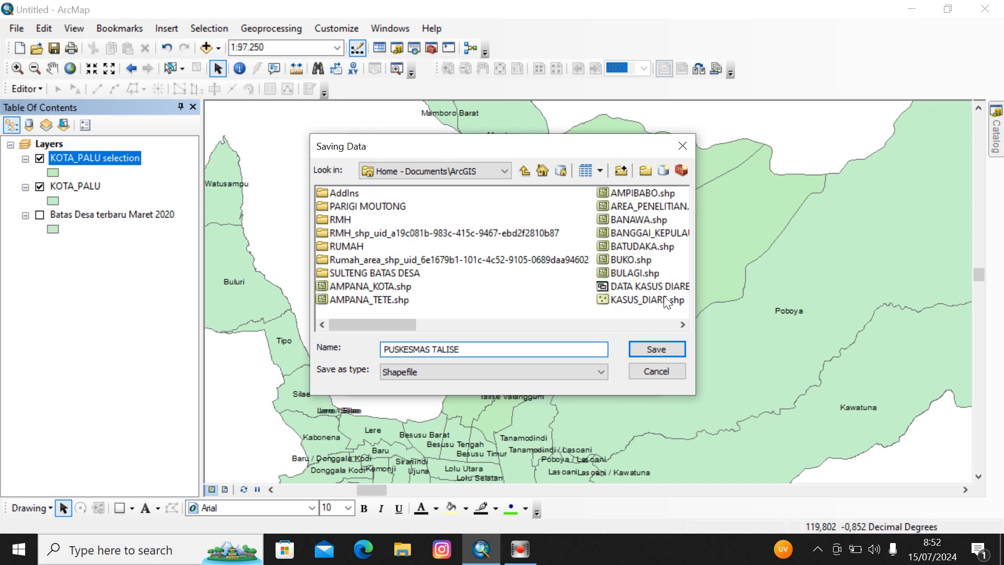
pyautogui.click(657, 349)
pyautogui.click(532, 381)
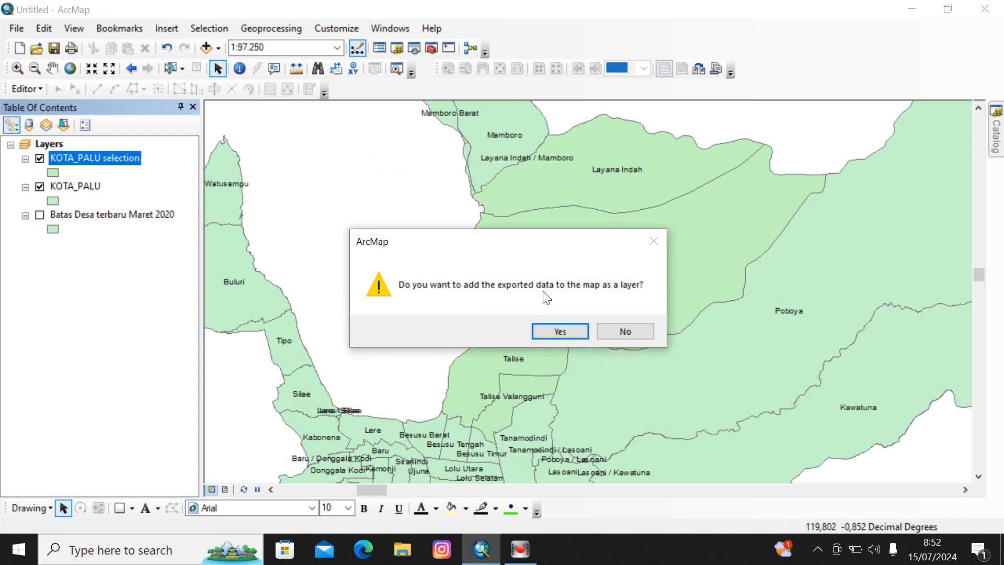
pyautogui.click(550, 332)
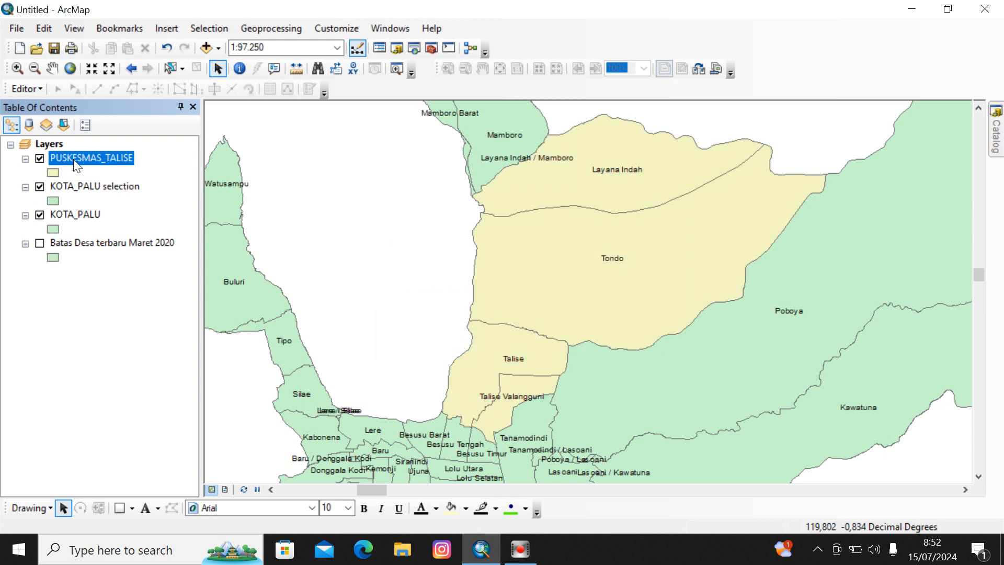
# Remove the KOTA_PALU selection layer from the map.
pyautogui.rightClick(89, 186)
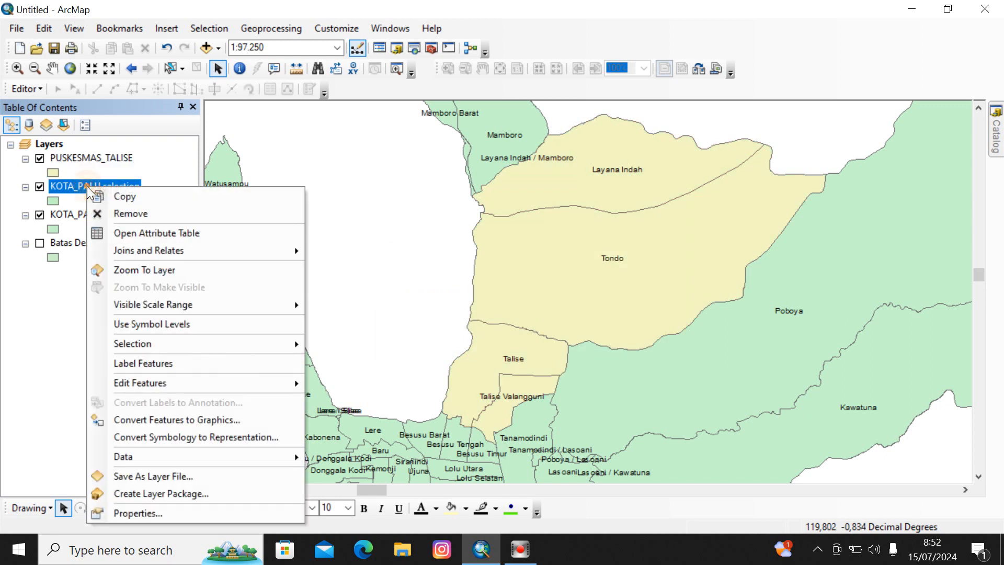
pyautogui.click(135, 215)
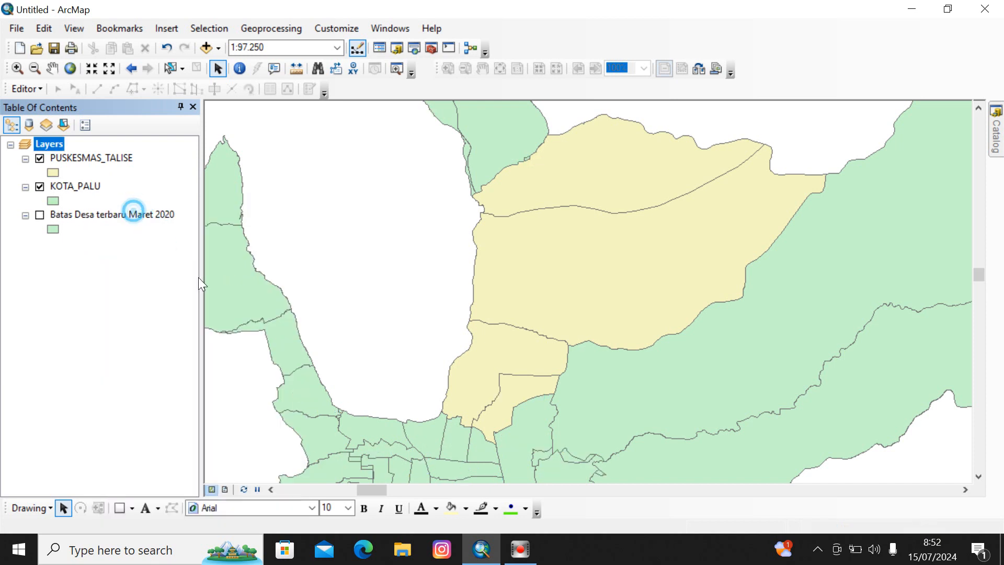
# Review the village records in the attribute table of the PUSKESMAS_TALISE layer and close the table.
pyautogui.rightClick(103, 155)
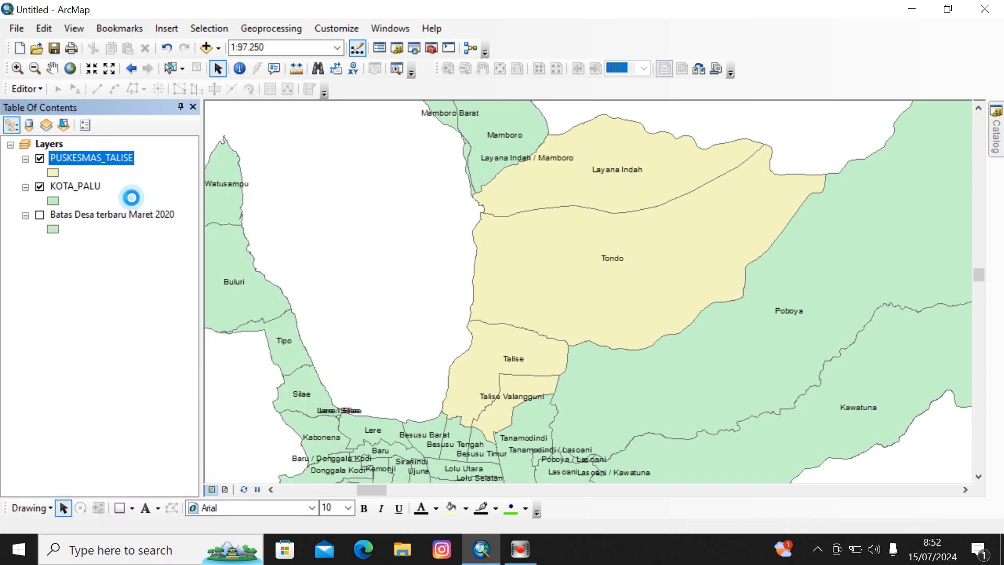
pyautogui.click(131, 198)
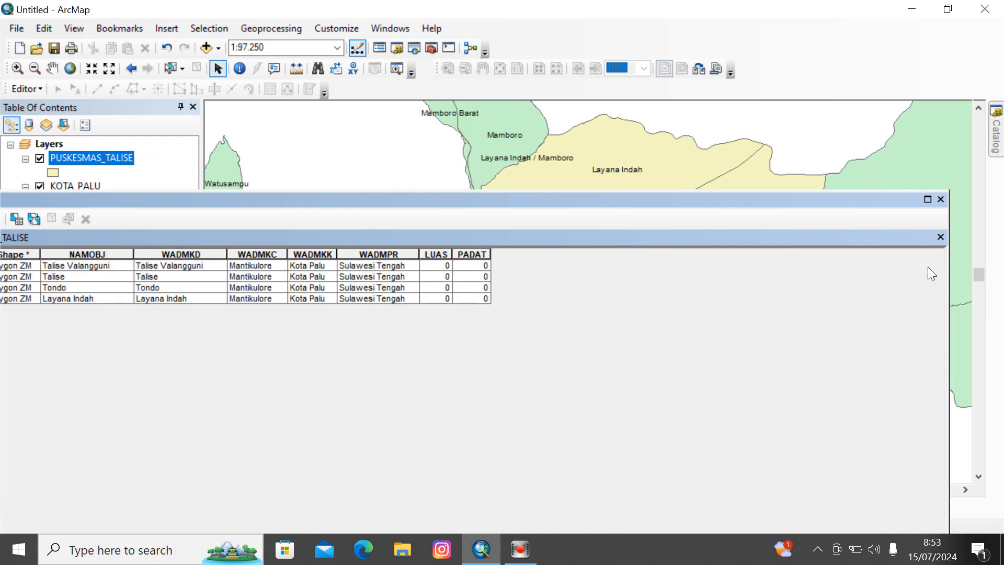
pyautogui.click(940, 199)
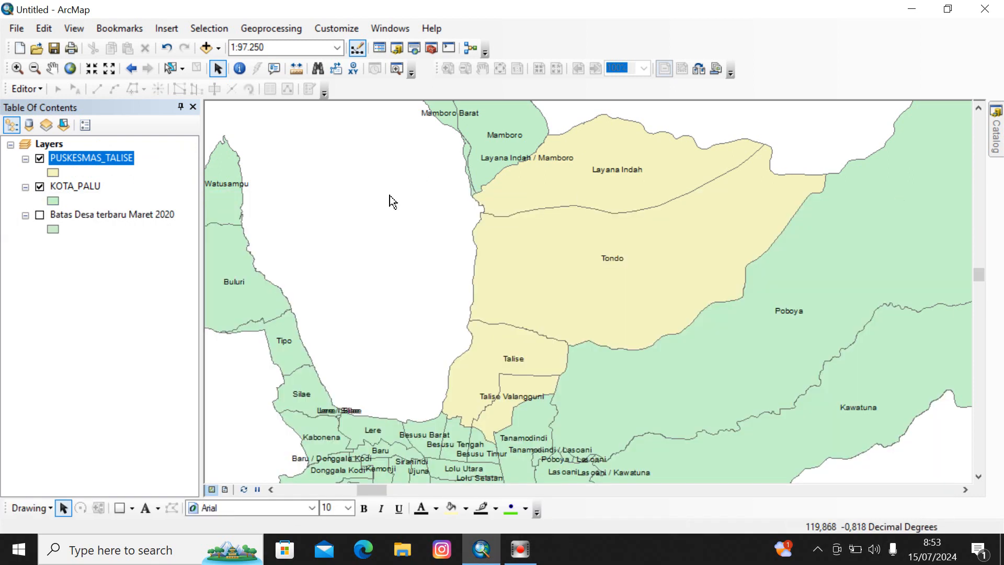
pyautogui.click(72, 278)
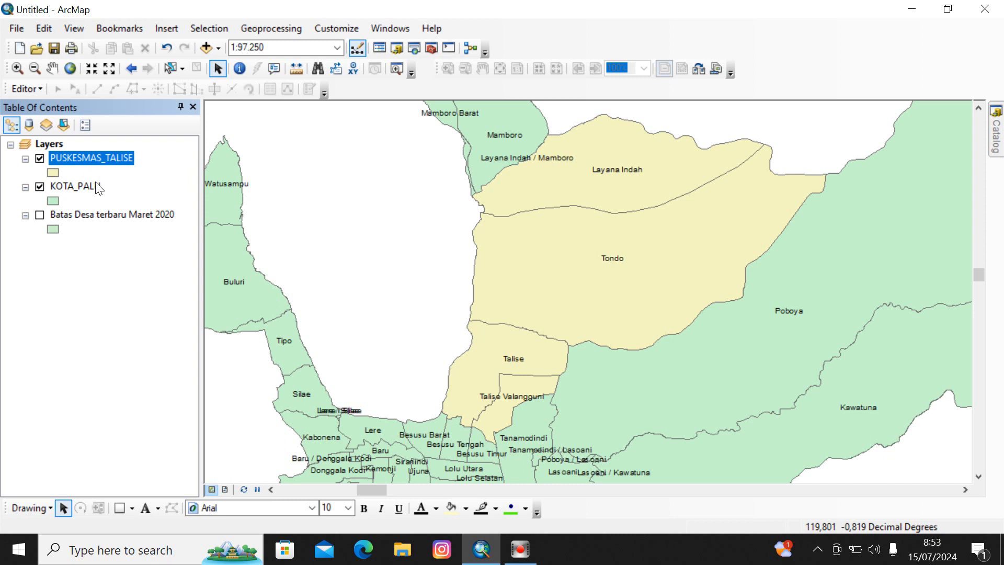
pyautogui.click(75, 279)
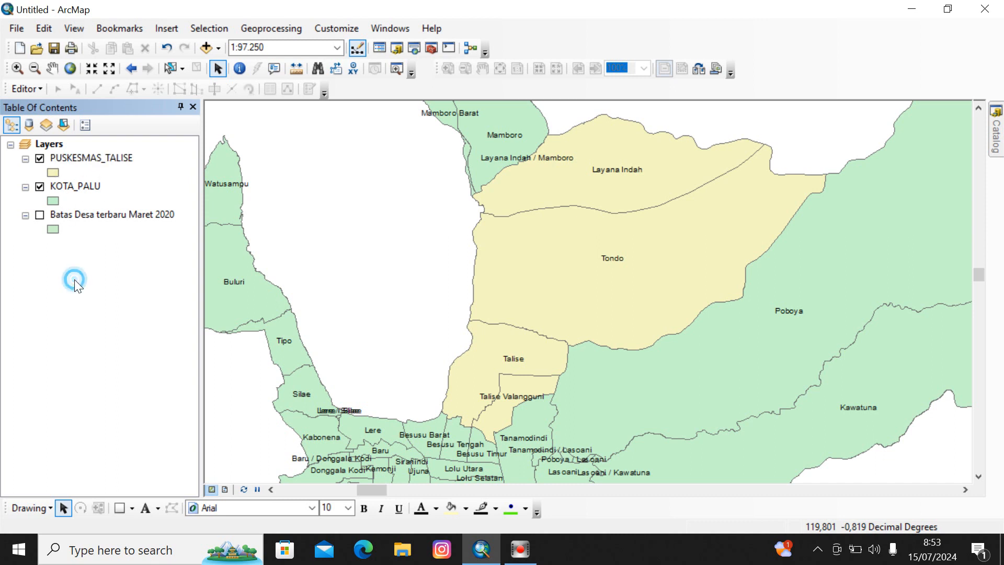
# Show only the Batas Desa terbaru Maret 2020 layer and start an editing session on it.
pyautogui.click(40, 214)
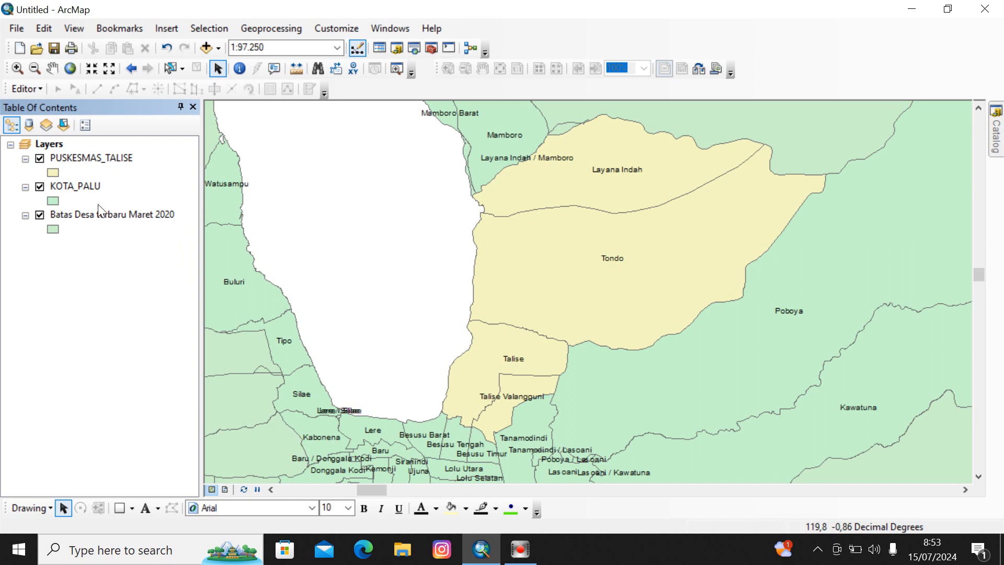
pyautogui.click(40, 158)
pyautogui.click(39, 186)
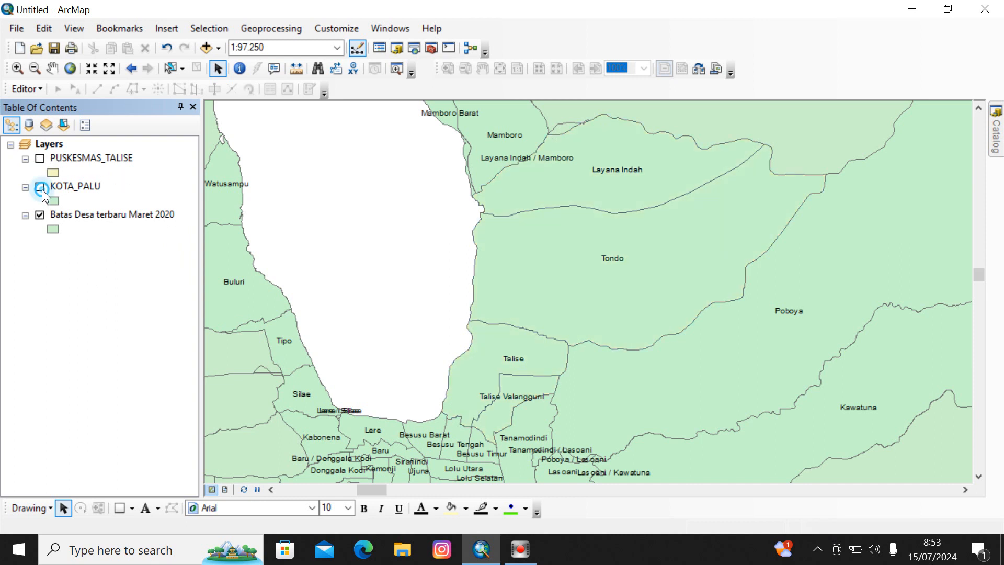
pyautogui.click(70, 215)
pyautogui.rightClick(70, 214)
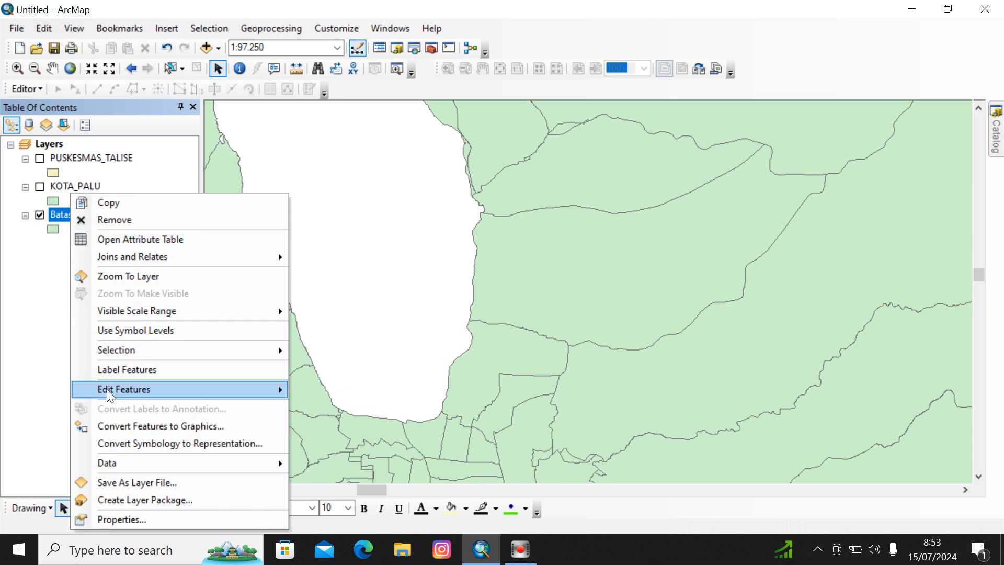
pyautogui.moveTo(193, 389)
pyautogui.click(337, 392)
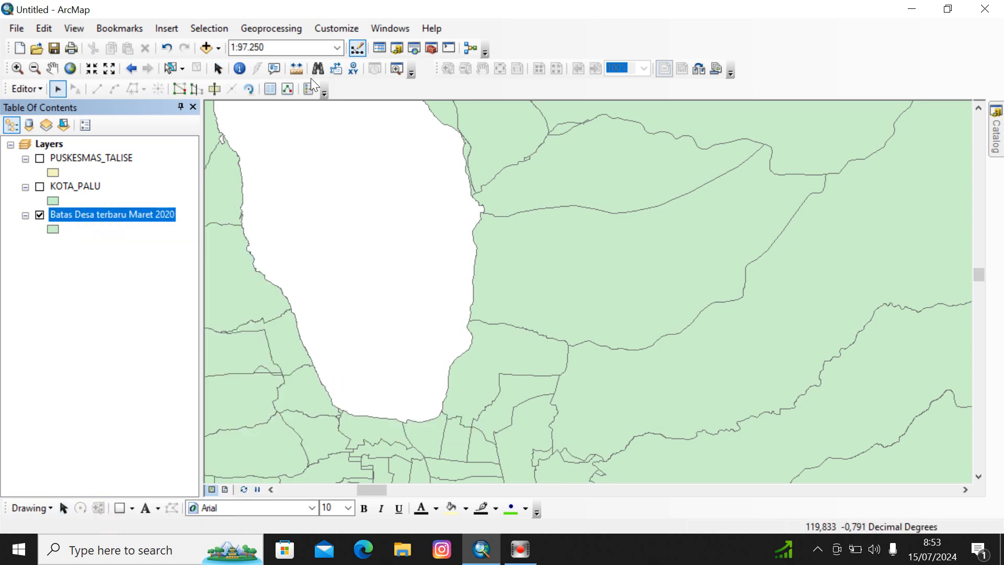
# Dissolve the Batas Desa terbaru Maret 2020 layer with no dissolve field chosen, and stop the editing session.
pyautogui.click(270, 31)
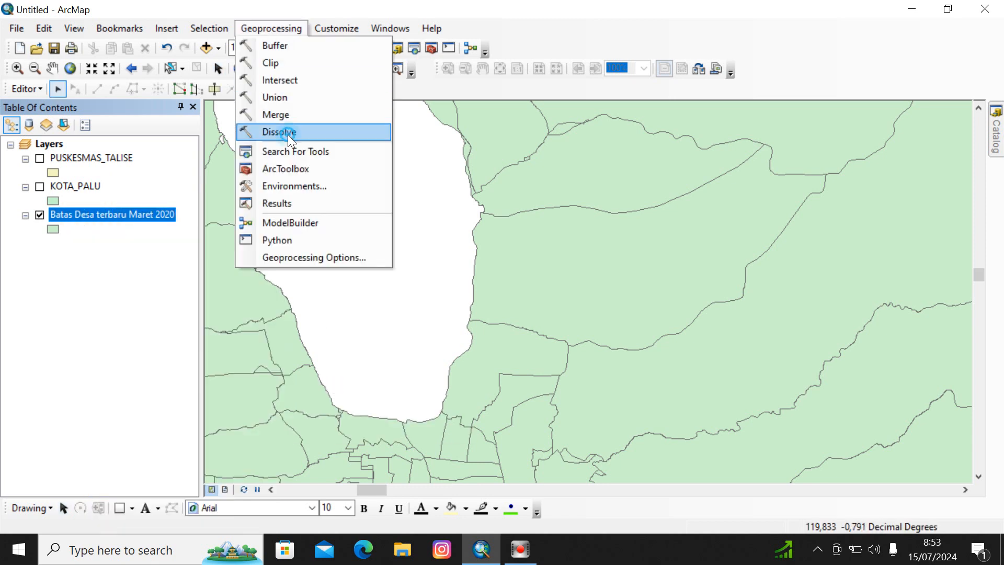
pyautogui.click(288, 133)
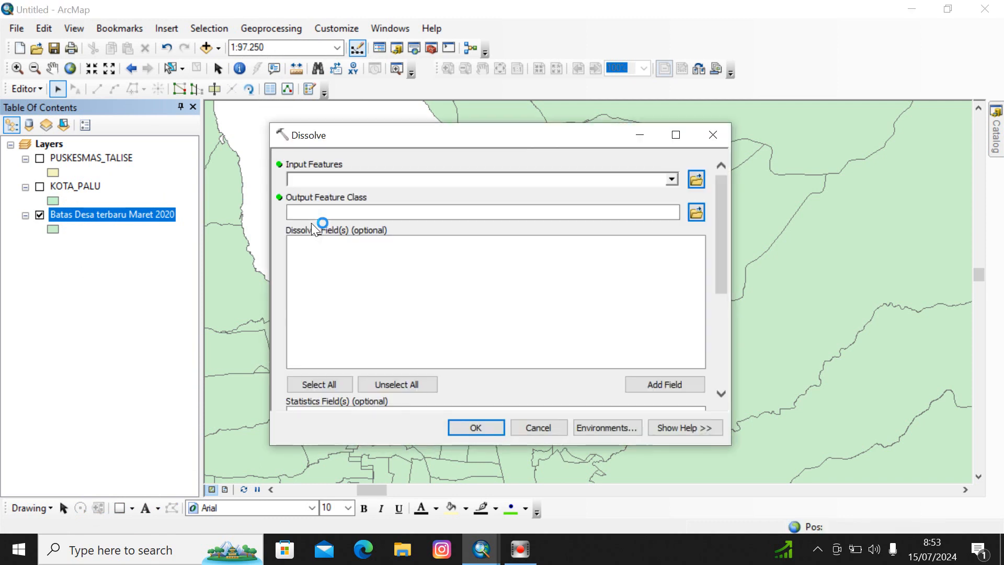
pyautogui.click(114, 214)
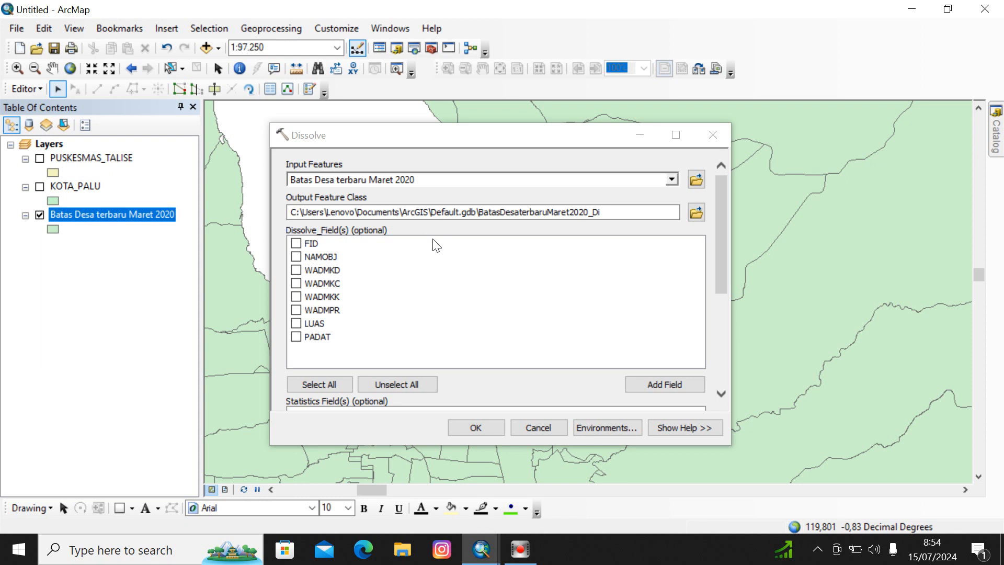
pyautogui.click(474, 427)
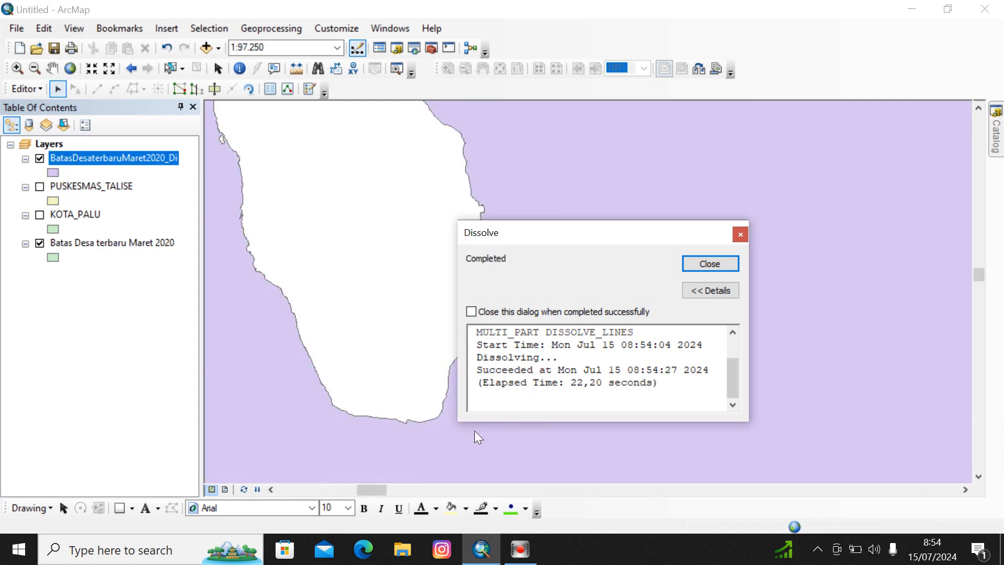
pyautogui.click(739, 235)
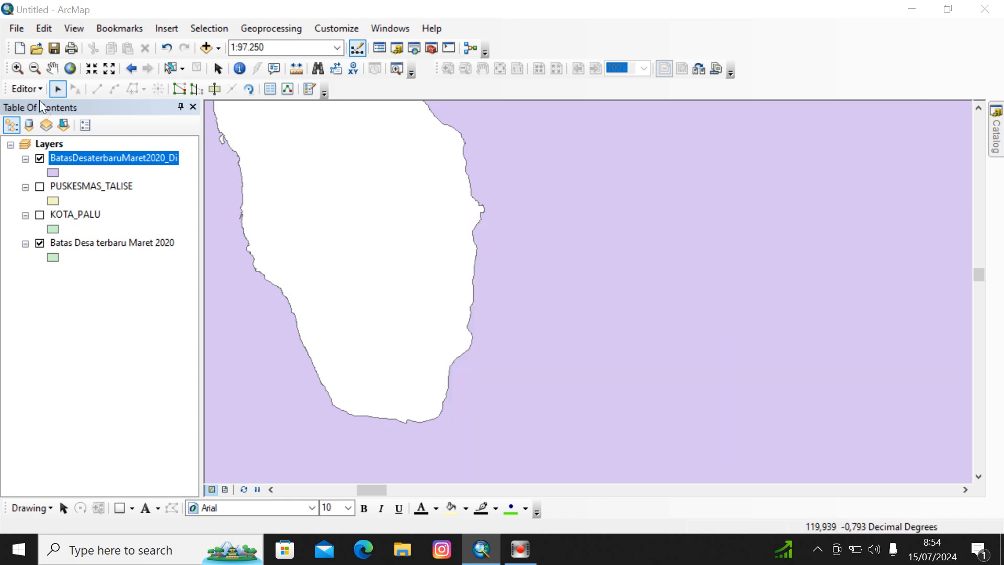
pyautogui.click(32, 89)
pyautogui.click(50, 123)
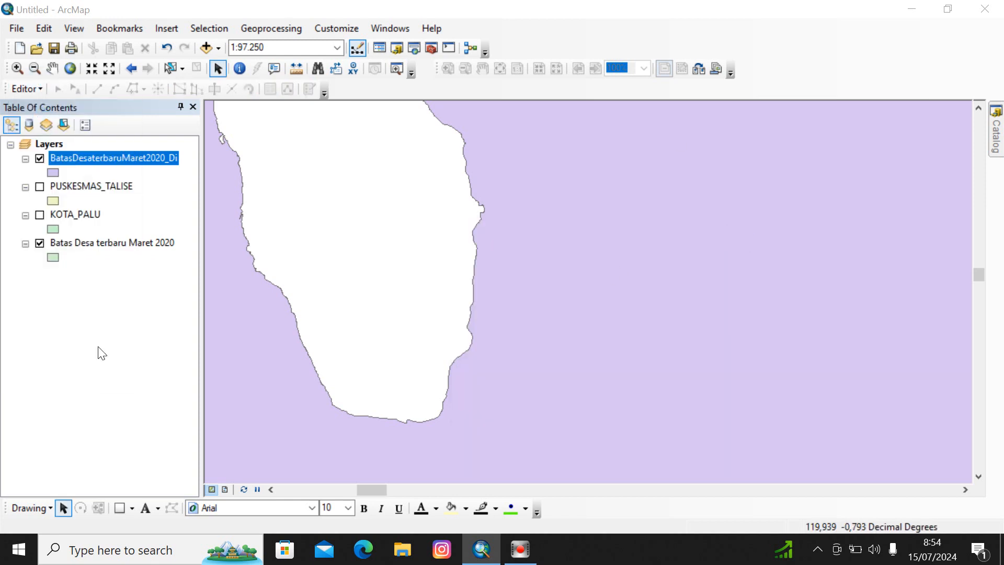
# Export all features of the dissolved village boundary layer as the shapefile SULAWESI TENGAH and add it to the map.
pyautogui.rightClick(75, 155)
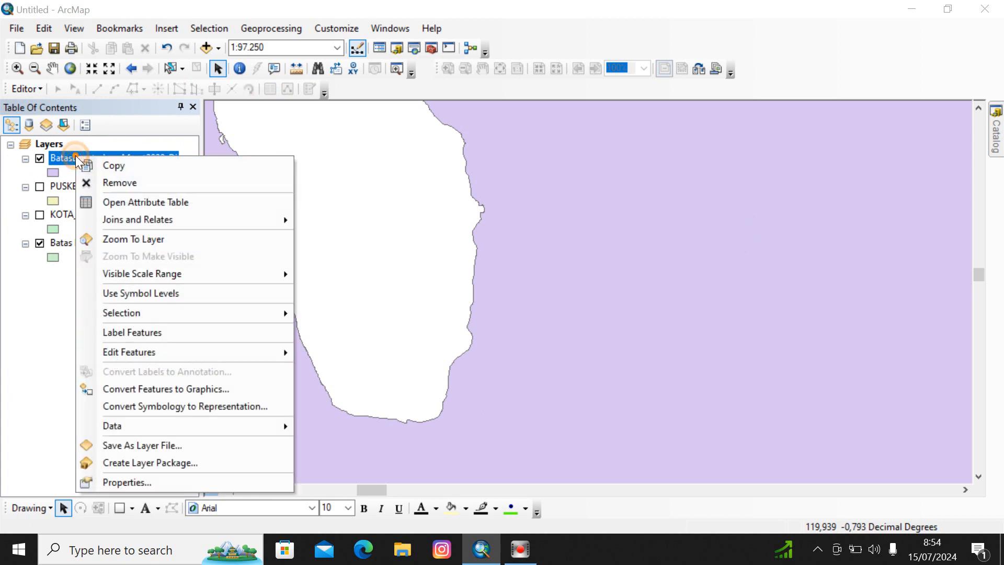
pyautogui.moveTo(143, 424)
pyautogui.click(343, 444)
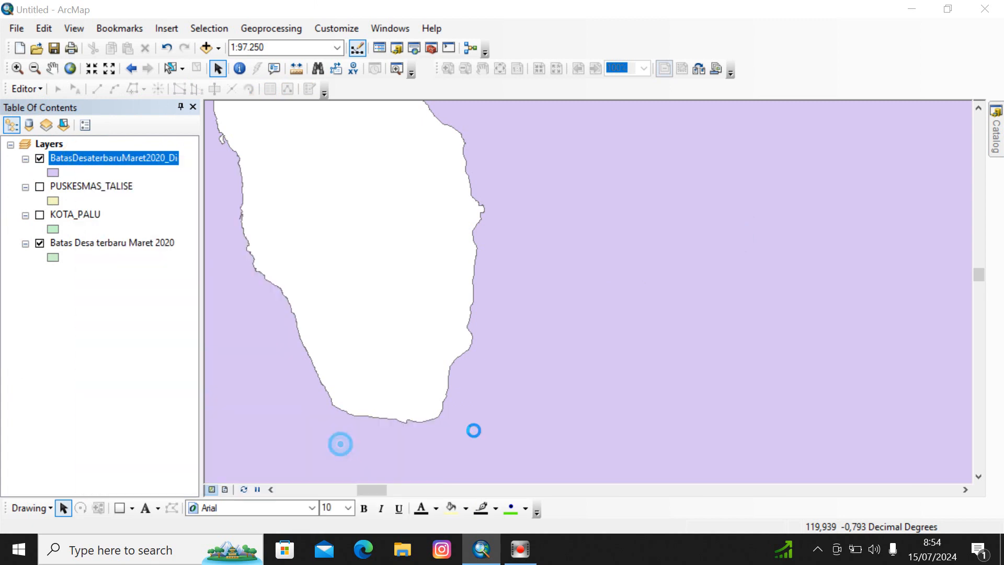
pyautogui.click(636, 301)
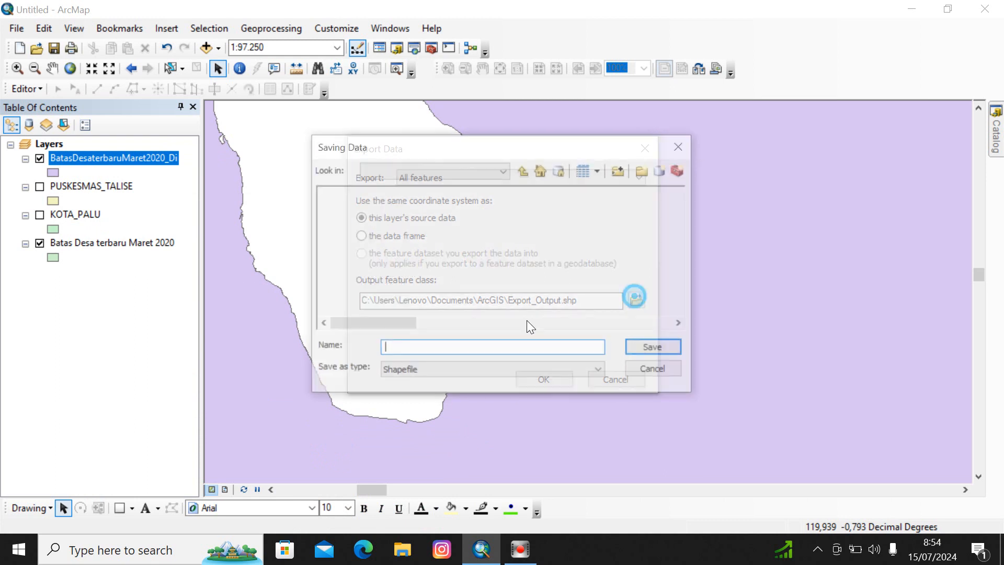
pyautogui.doubleClick(491, 352)
pyautogui.write('SU')
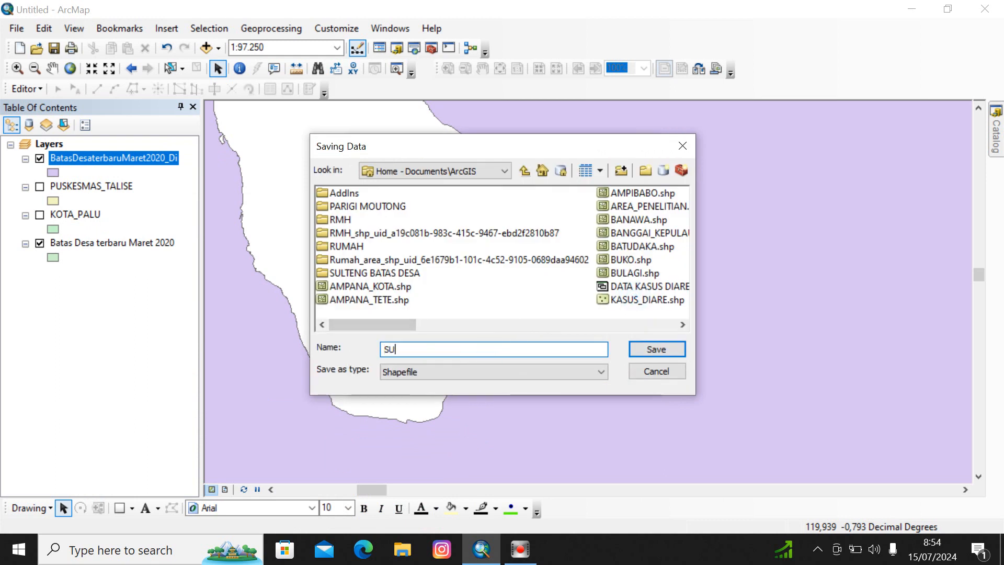
pyautogui.write('LAWESI TENGAH')
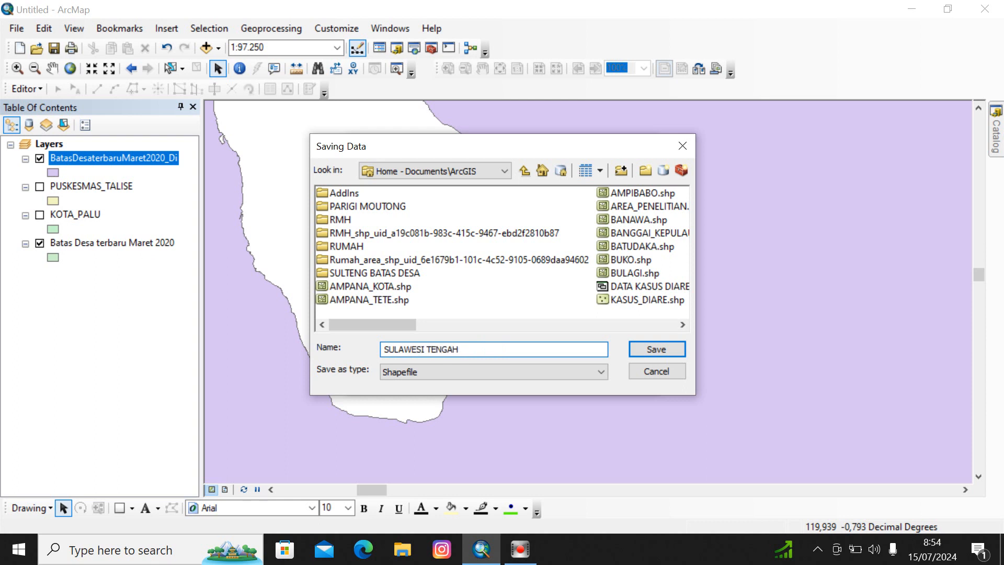
pyautogui.click(660, 344)
pyautogui.click(565, 374)
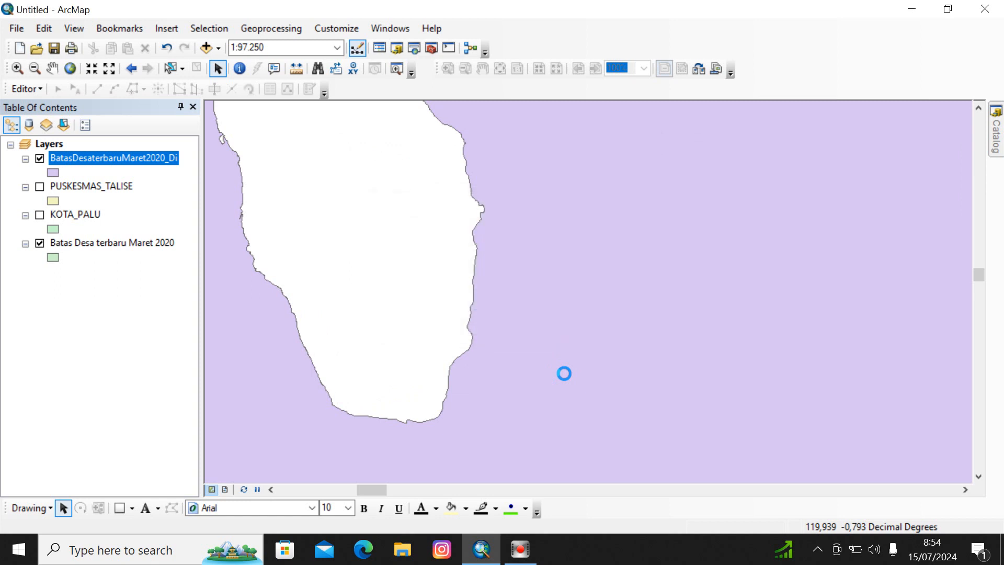
pyautogui.click(578, 329)
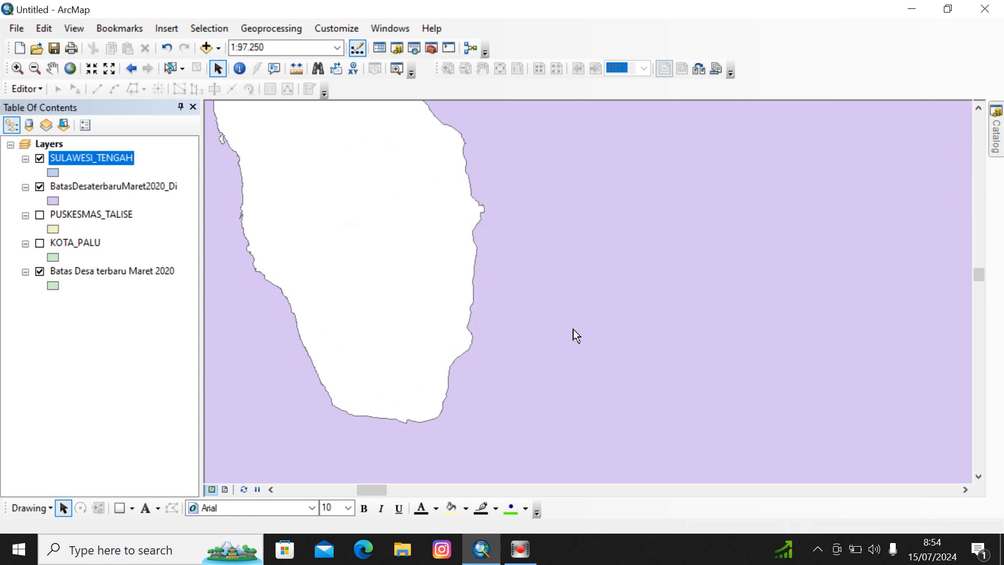
# Remove the Batas Desa terbaru Maret 2020 layer and its dissolved copy from the map.
pyautogui.rightClick(81, 270)
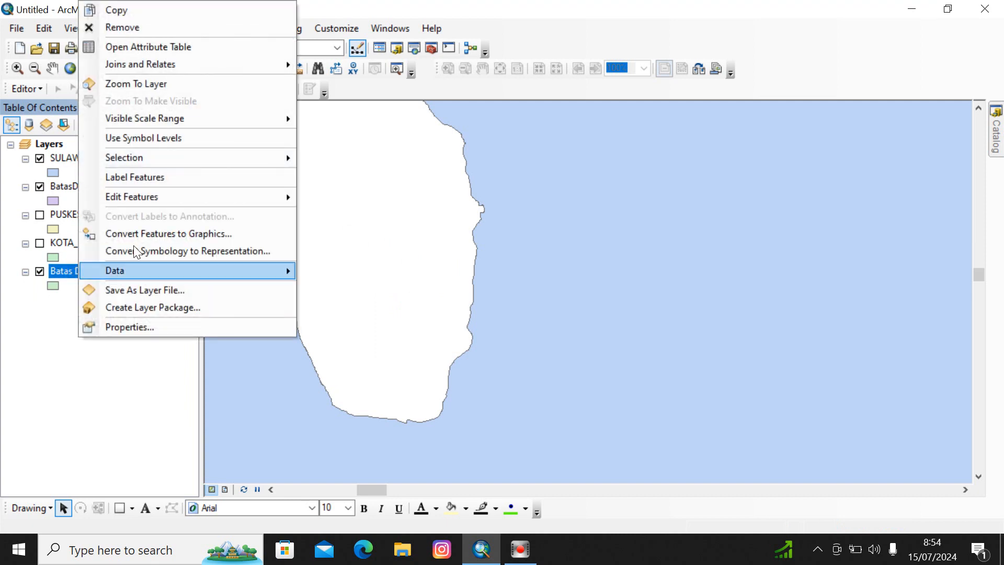
pyautogui.click(127, 27)
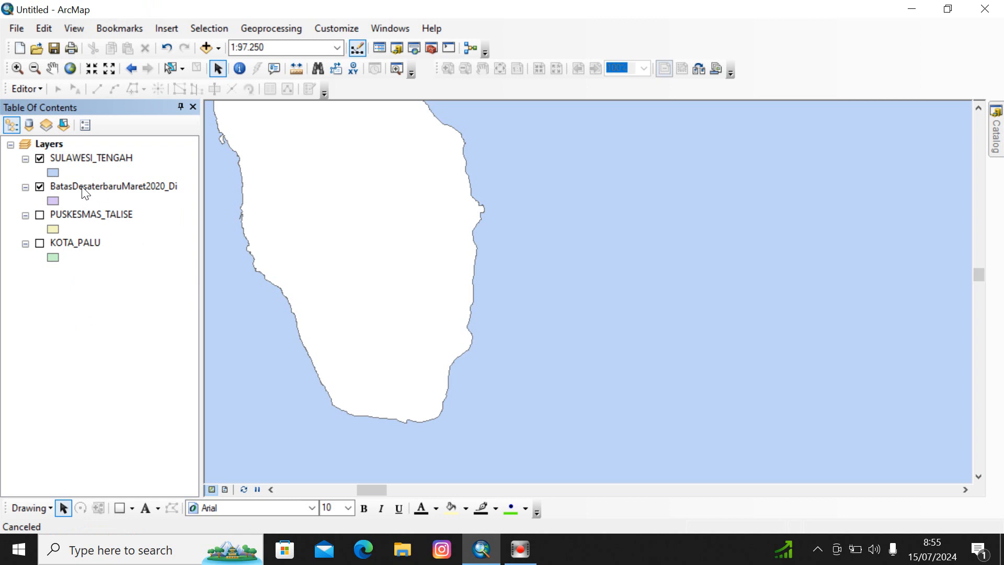
pyautogui.click(40, 158)
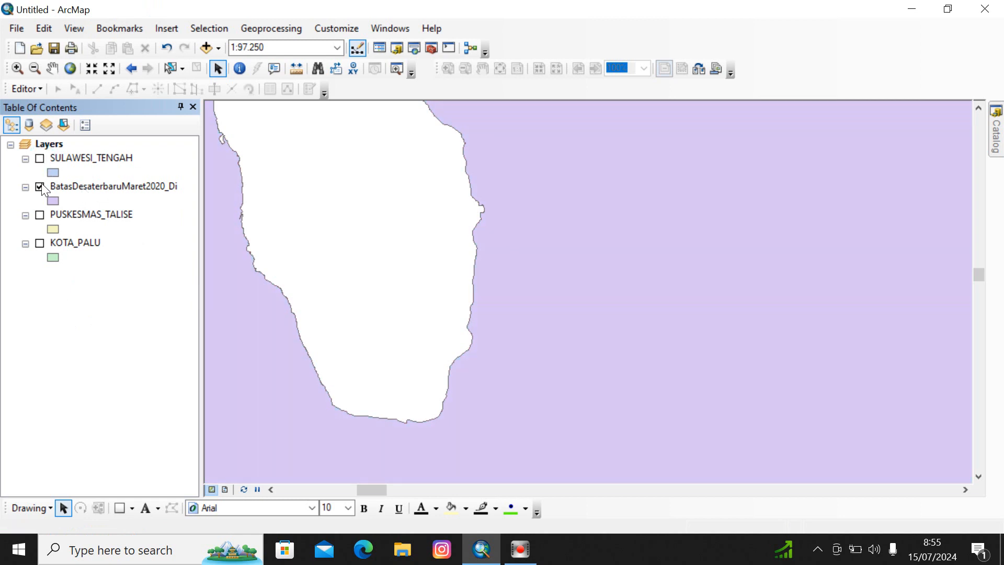
pyautogui.click(71, 187)
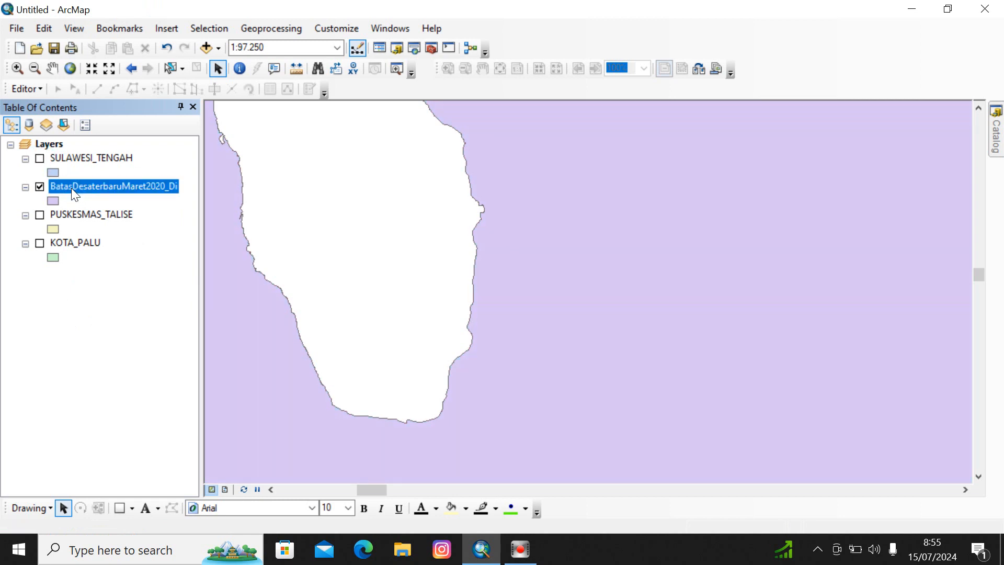
pyautogui.rightClick(71, 187)
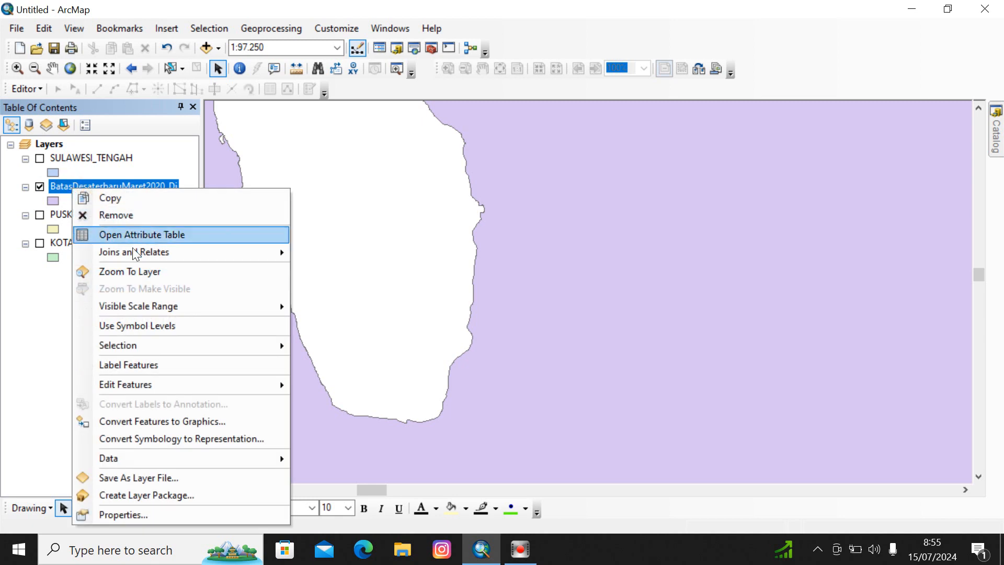
pyautogui.click(127, 217)
# Show the SULAWESI_TENGAH, PUSKESMAS_TALISE and KOTA_PALU layers together and turn off the KOTA_PALU labels.
pyautogui.moveTo(90, 159); pyautogui.dragTo(70, 153)
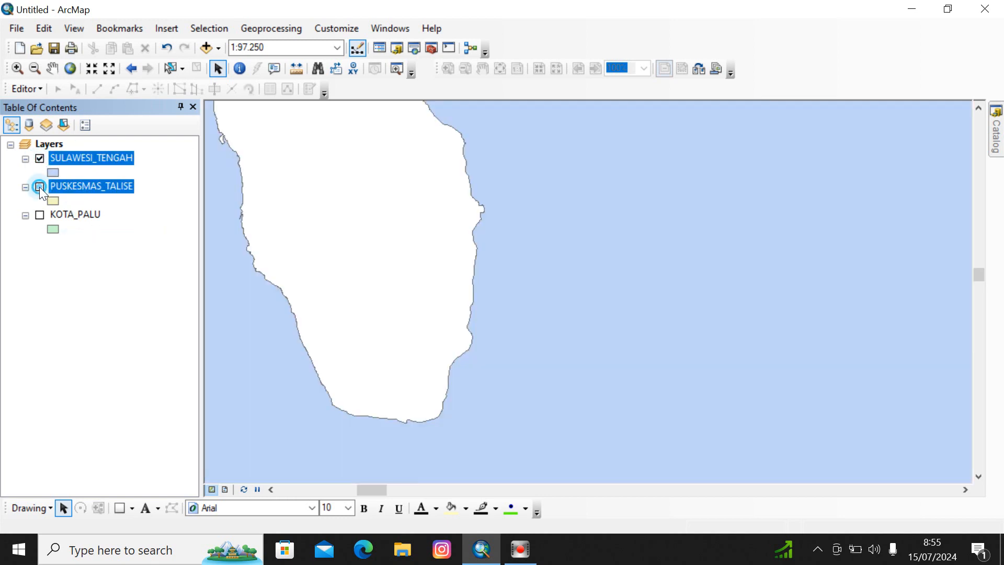
pyautogui.click(40, 187)
pyautogui.click(40, 215)
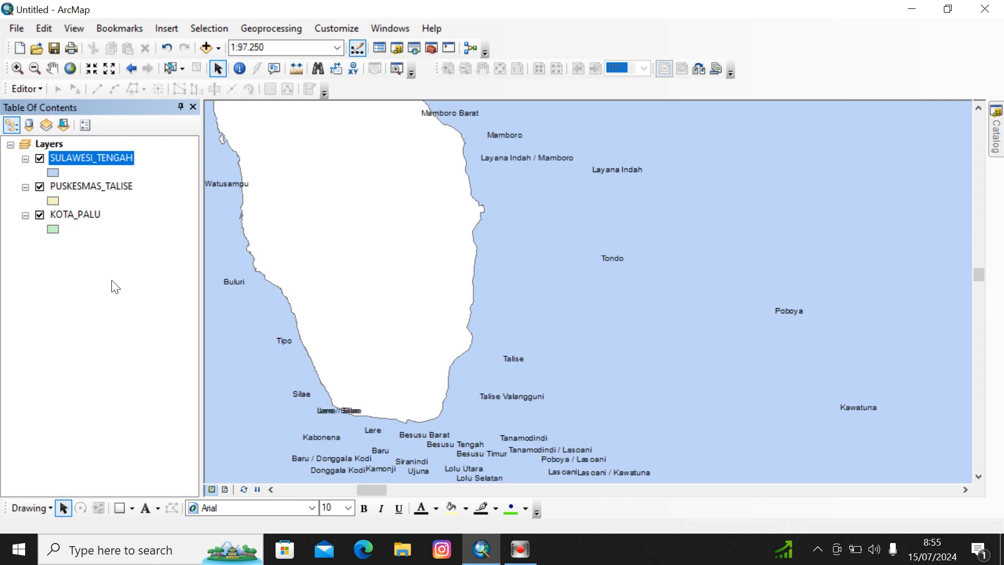
pyautogui.rightClick(75, 215)
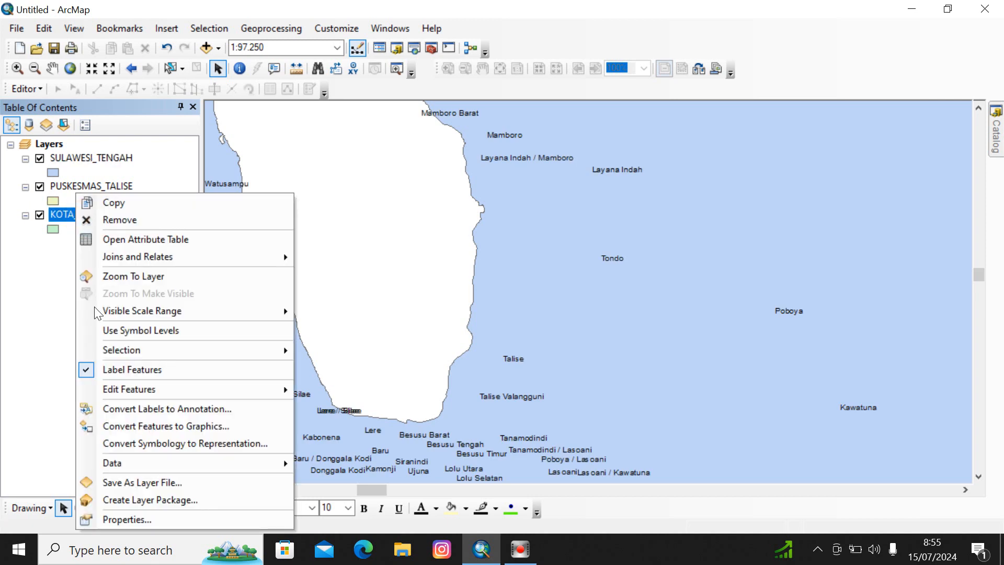
pyautogui.click(106, 369)
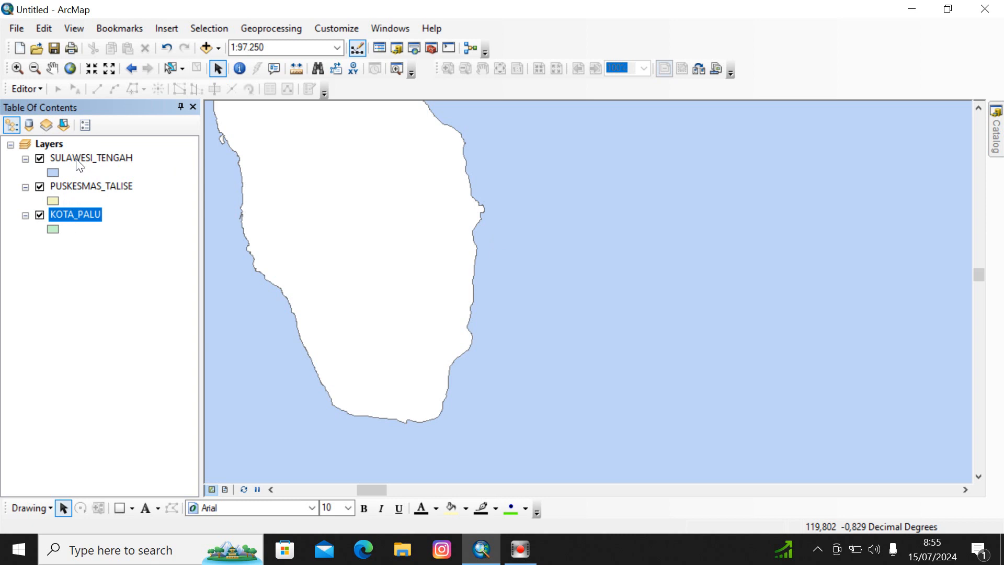
# Move the SULAWESI_TENGAH layer below KOTA_PALU in the drawing order and label the PUSKESMAS_TALISE features.
pyautogui.moveTo(77, 157); pyautogui.dragTo(81, 237)
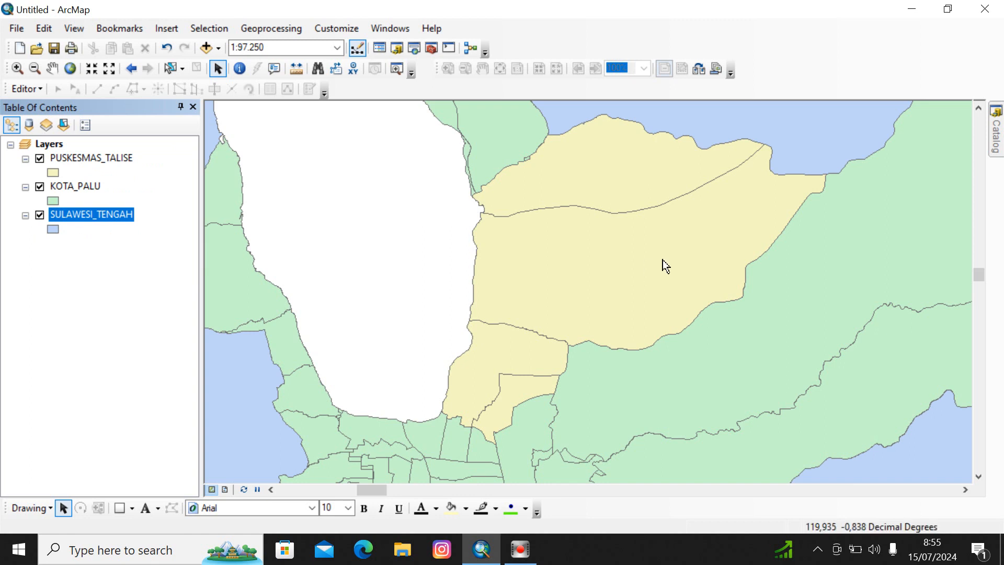
pyautogui.click(73, 158)
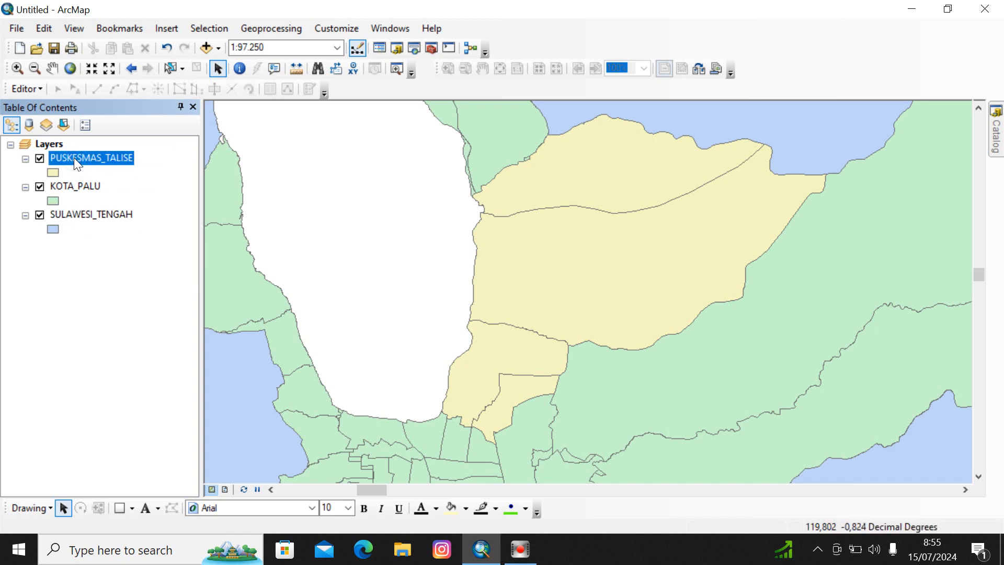
pyautogui.click(76, 186)
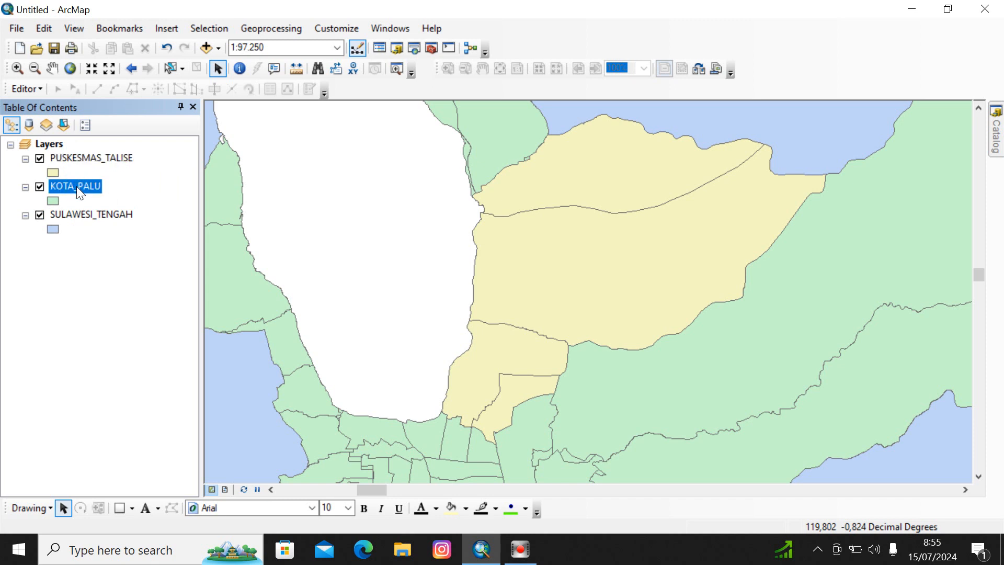
pyautogui.click(79, 216)
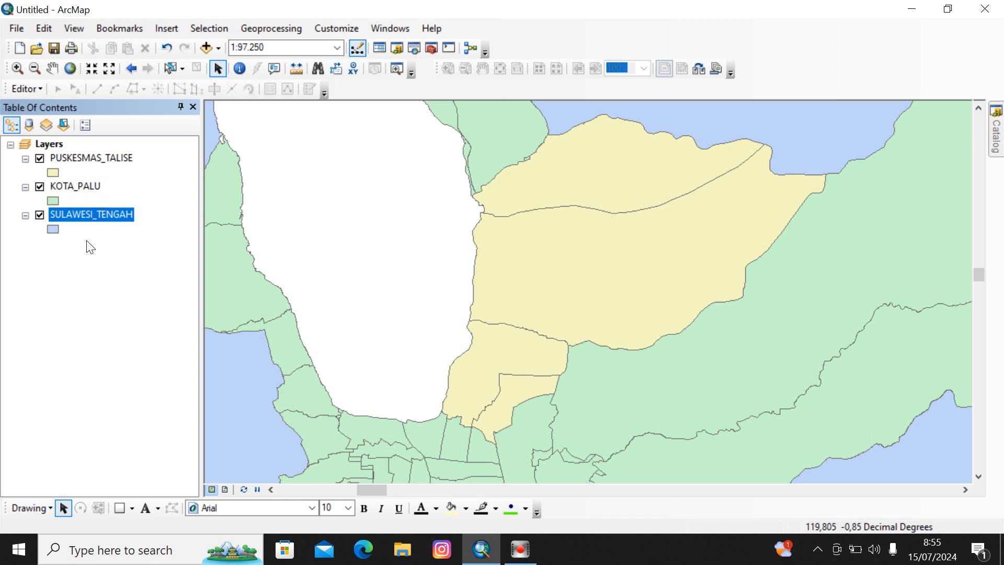
pyautogui.rightClick(90, 157)
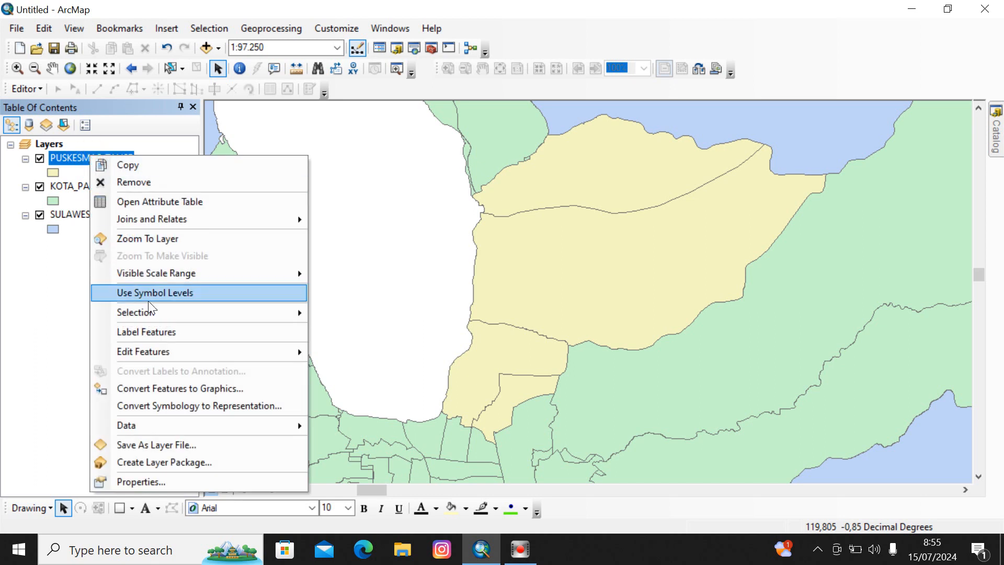
pyautogui.click(136, 332)
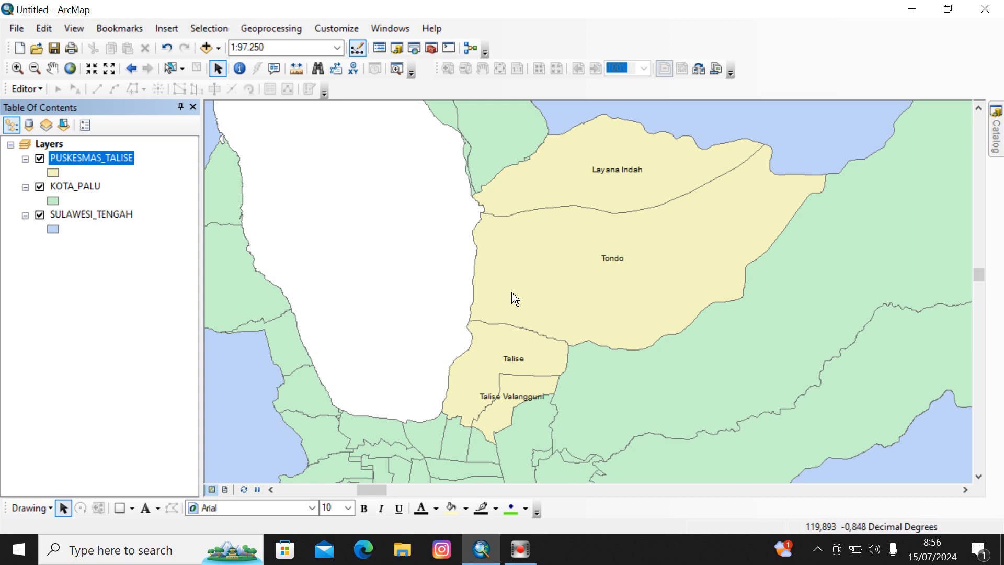
# Switch to the layout view and set a landscape page with a custom width of 31 cm, without using the printer paper settings.
pyautogui.click(226, 490)
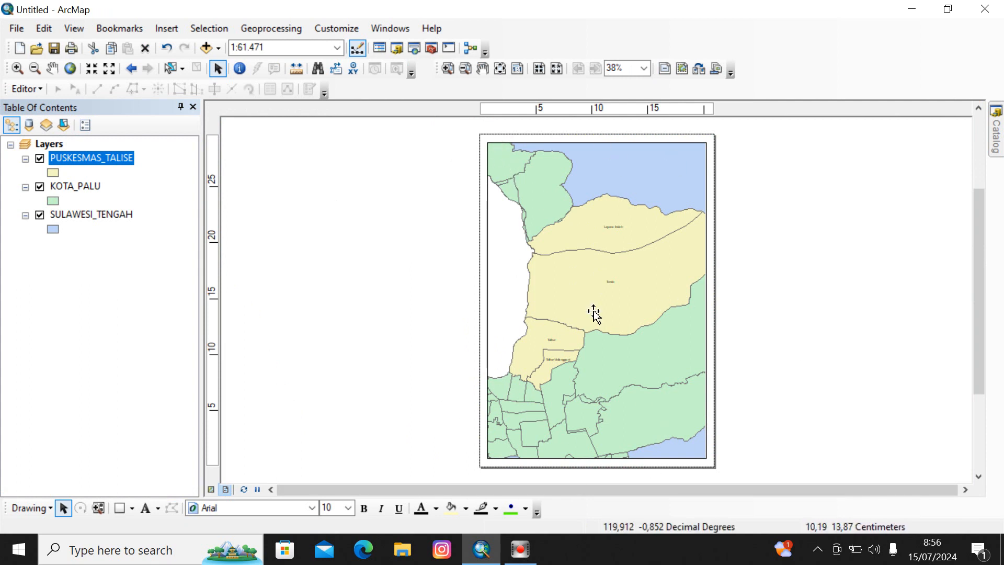
pyautogui.click(16, 27)
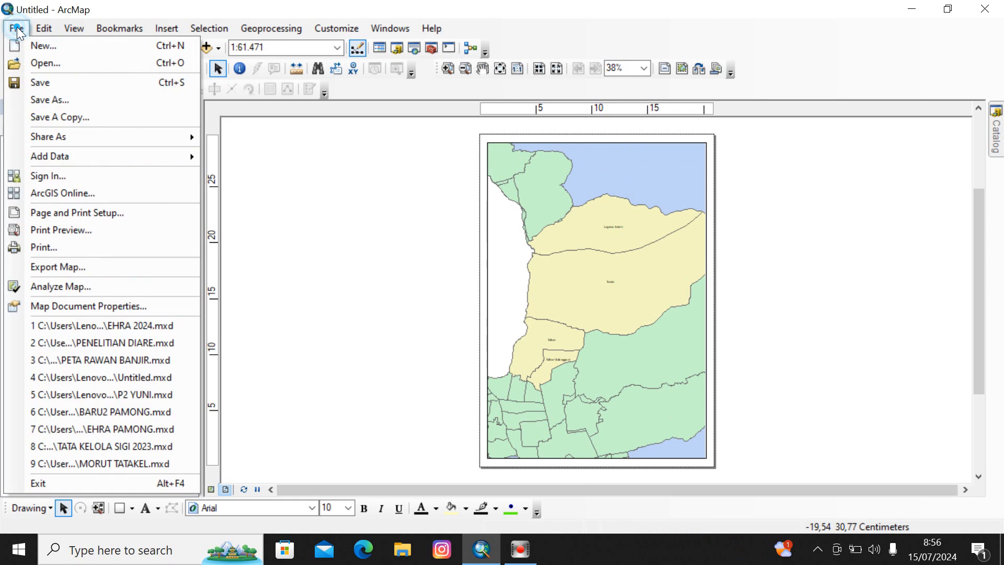
pyautogui.click(108, 231)
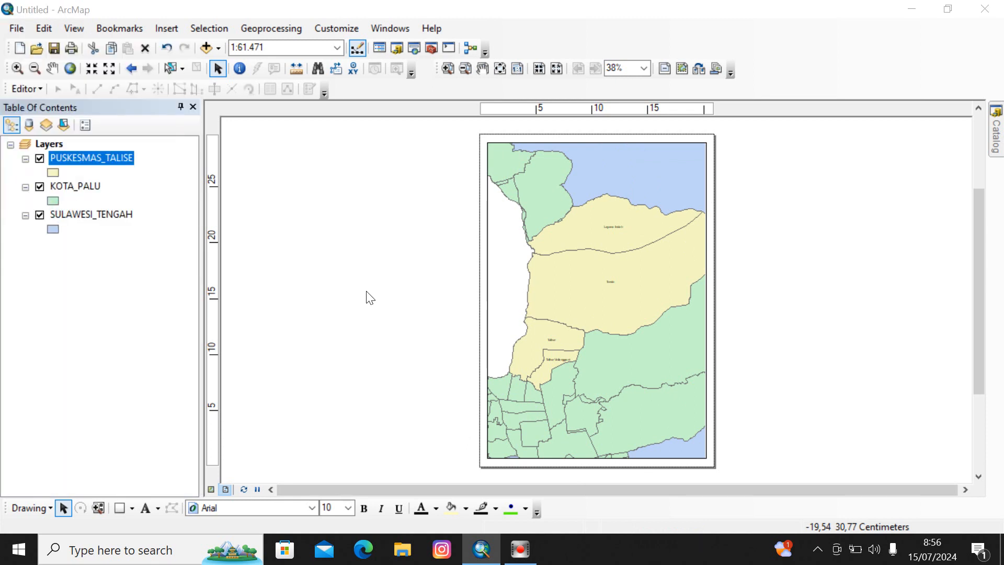
pyautogui.click(472, 247)
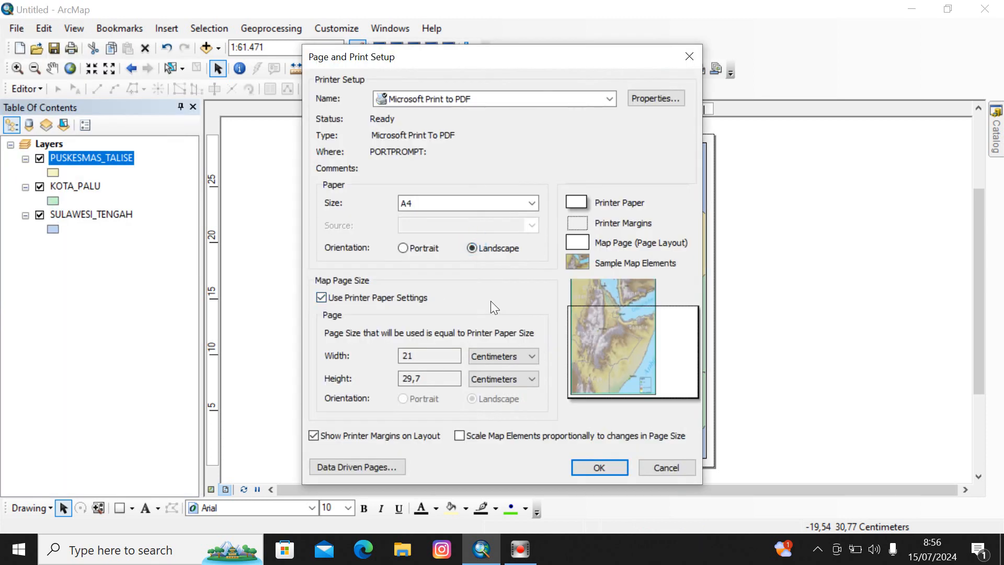
pyautogui.click(322, 297)
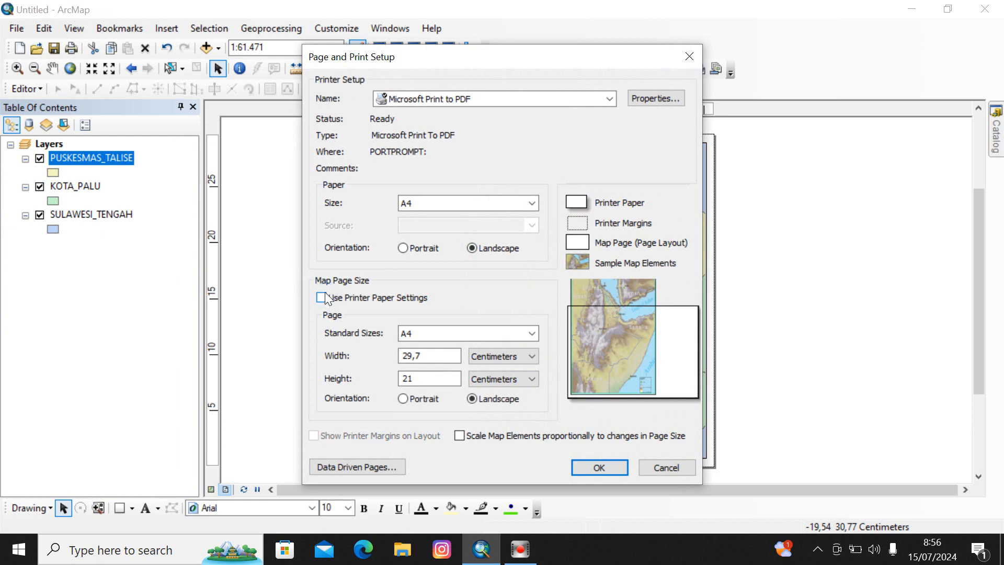
pyautogui.click(485, 335)
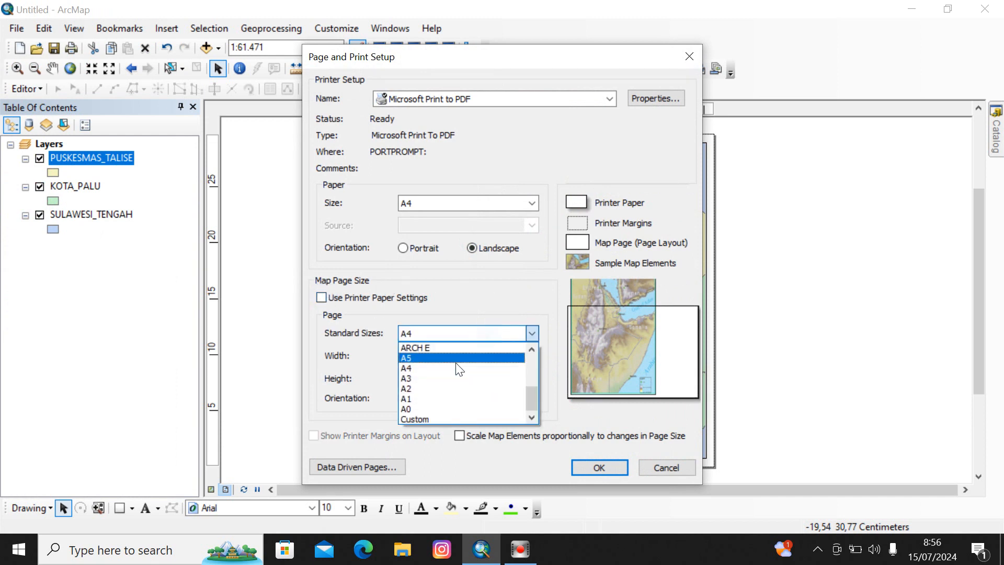
pyautogui.click(420, 418)
pyautogui.doubleClick(429, 355)
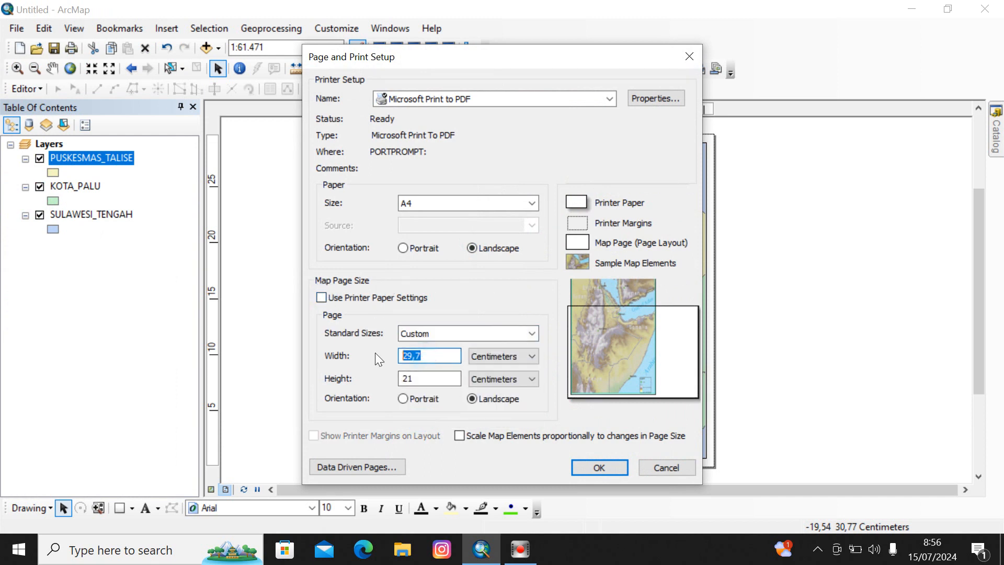
pyautogui.write('31')
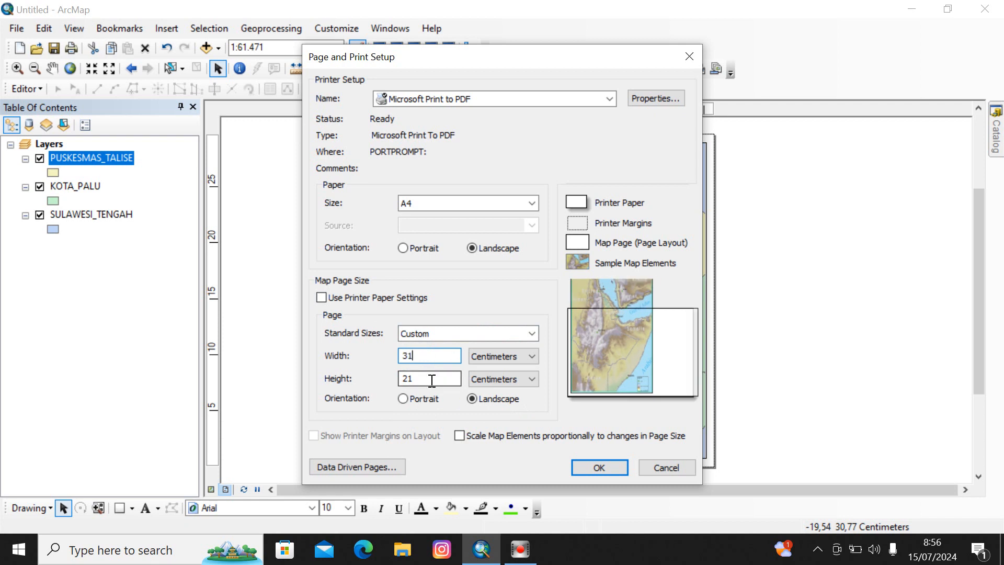
pyautogui.click(599, 468)
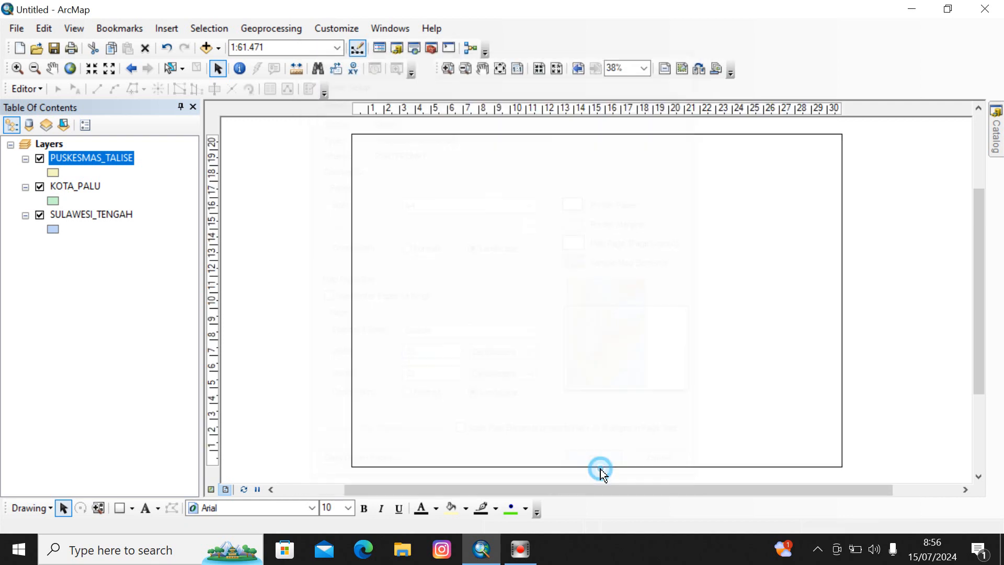
# Fit the map data frame within the page height on the left part of the page and widen it to about 21 cm.
pyautogui.click(549, 260)
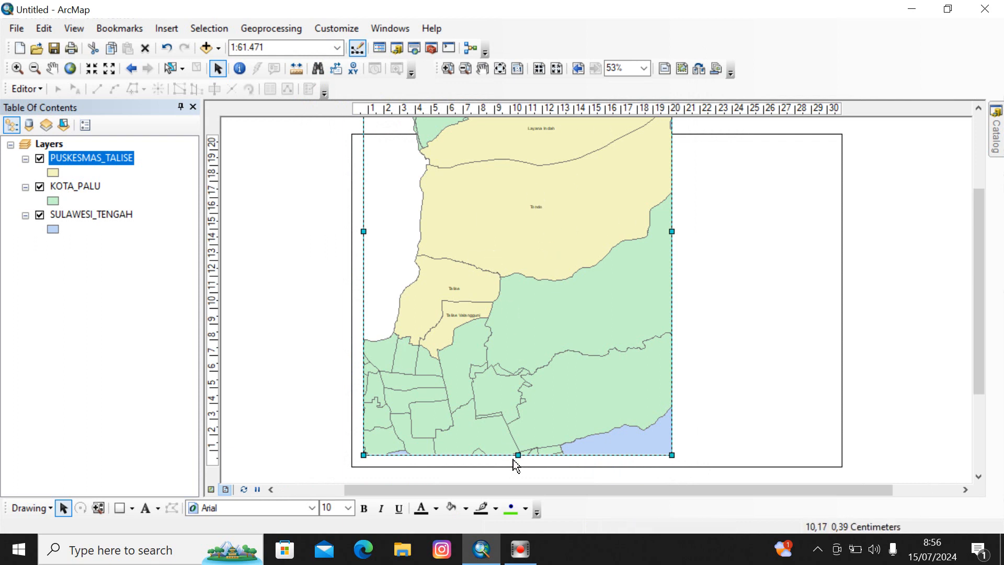
pyautogui.moveTo(516, 458); pyautogui.dragTo(546, 252)
pyautogui.moveTo(549, 163); pyautogui.dragTo(543, 372)
pyautogui.moveTo(512, 217); pyautogui.dragTo(514, 142)
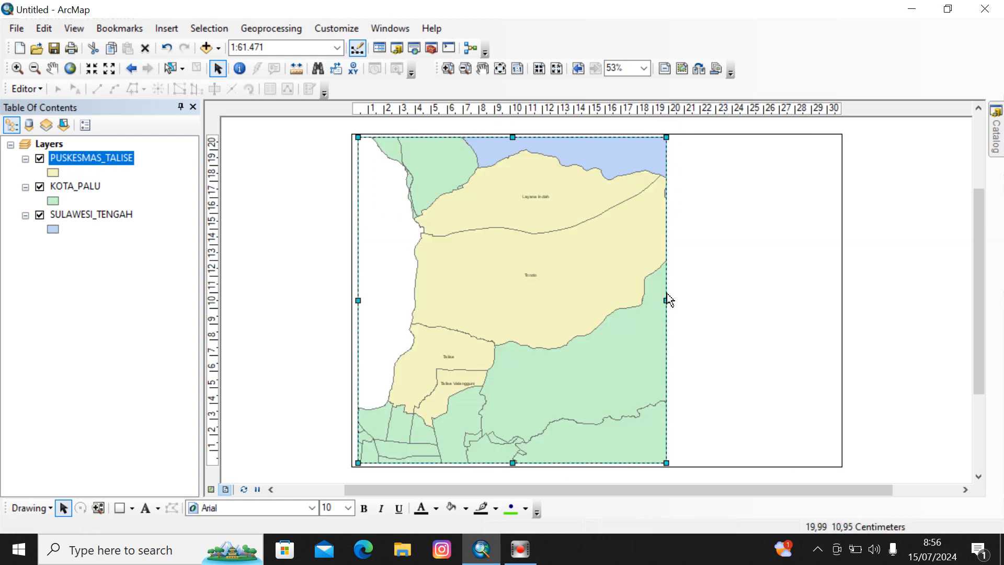
pyautogui.moveTo(664, 300); pyautogui.dragTo(693, 302)
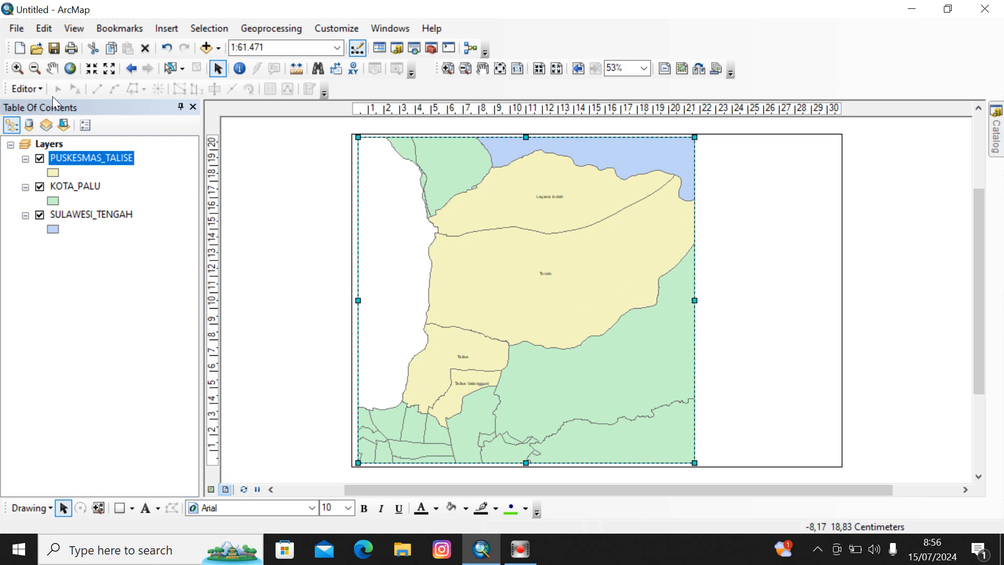
# Set the height of the custom map page to 22 cm.
pyautogui.click(17, 27)
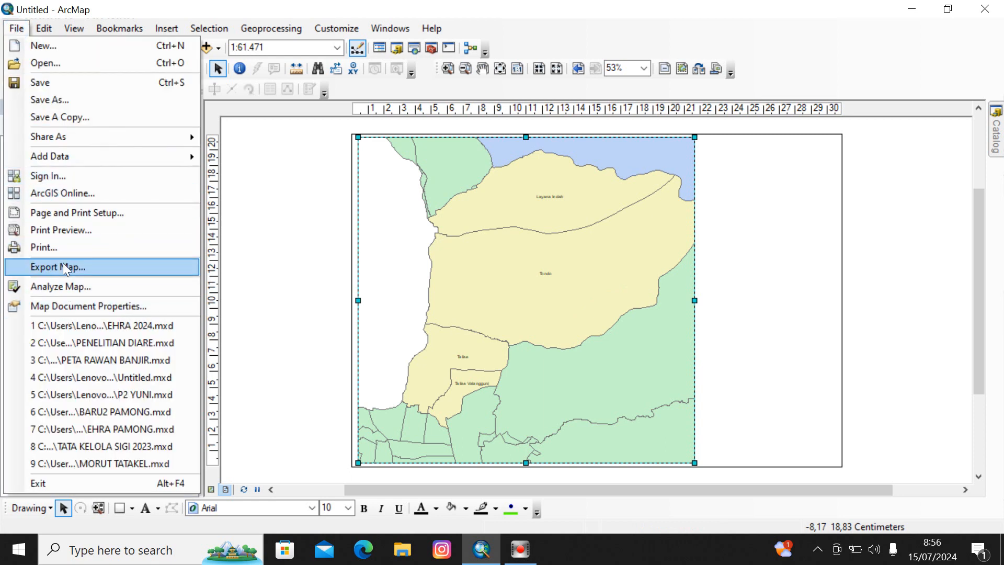
pyautogui.click(63, 210)
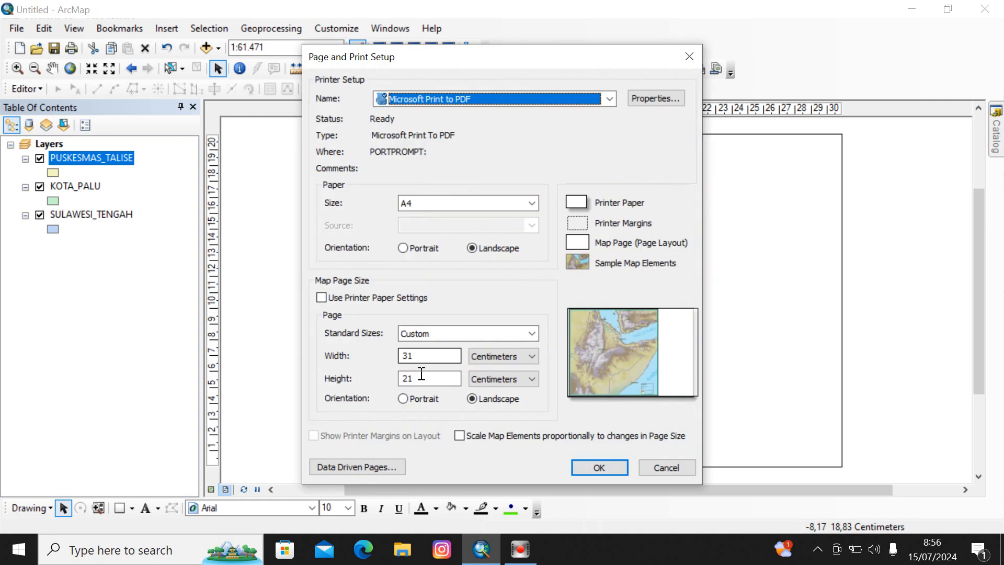
pyautogui.click(418, 378)
pyautogui.press('BackSpace')
pyautogui.write('2')
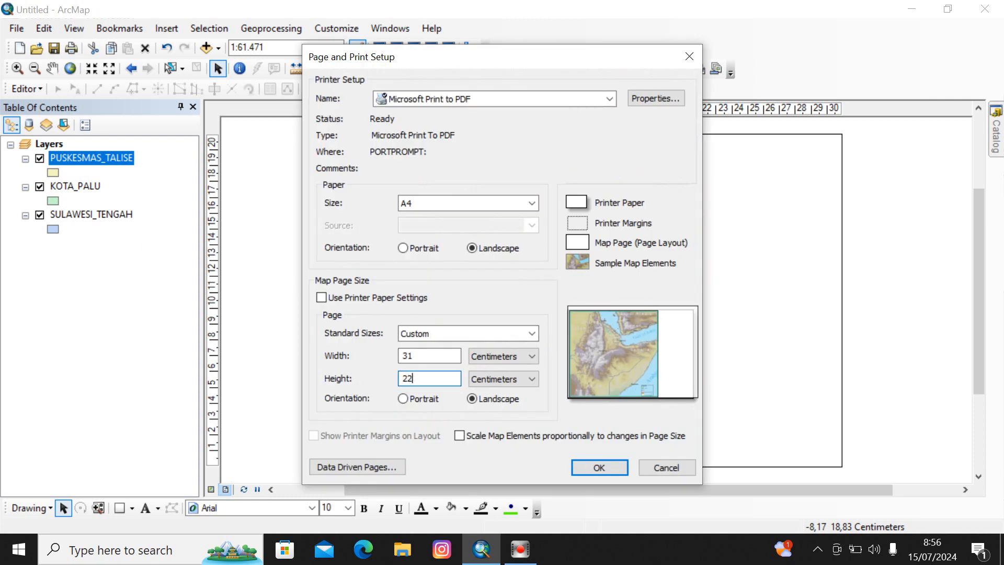
pyautogui.click(617, 467)
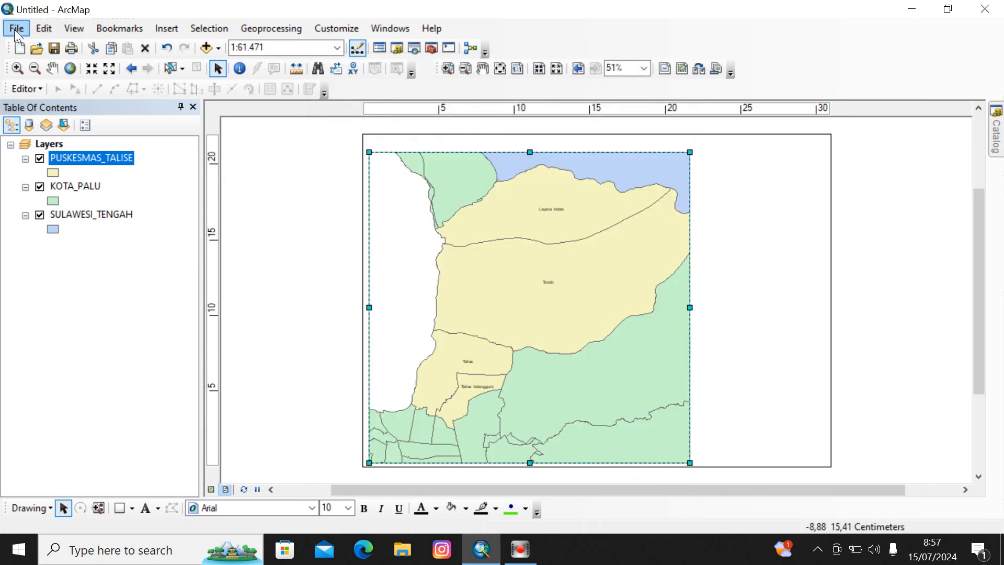
# Set the height of the custom map page to 20 cm, leaving its width at 31 cm.
pyautogui.click(16, 29)
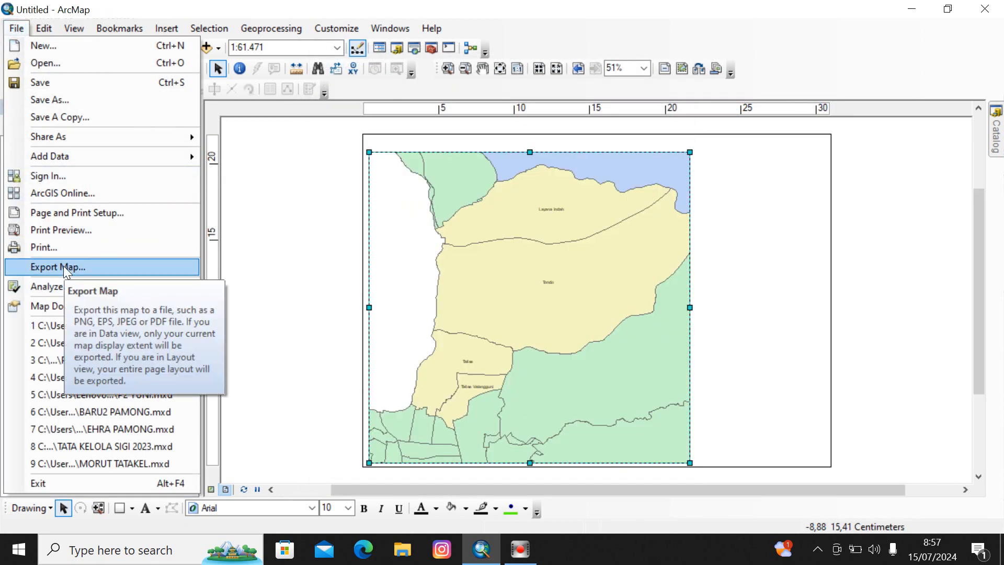
pyautogui.click(64, 212)
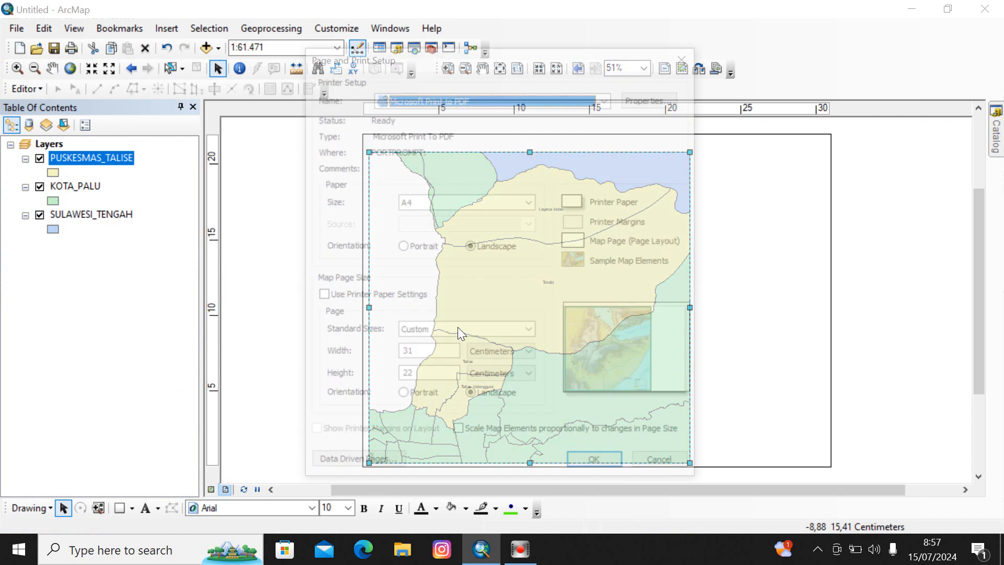
pyautogui.click(416, 356)
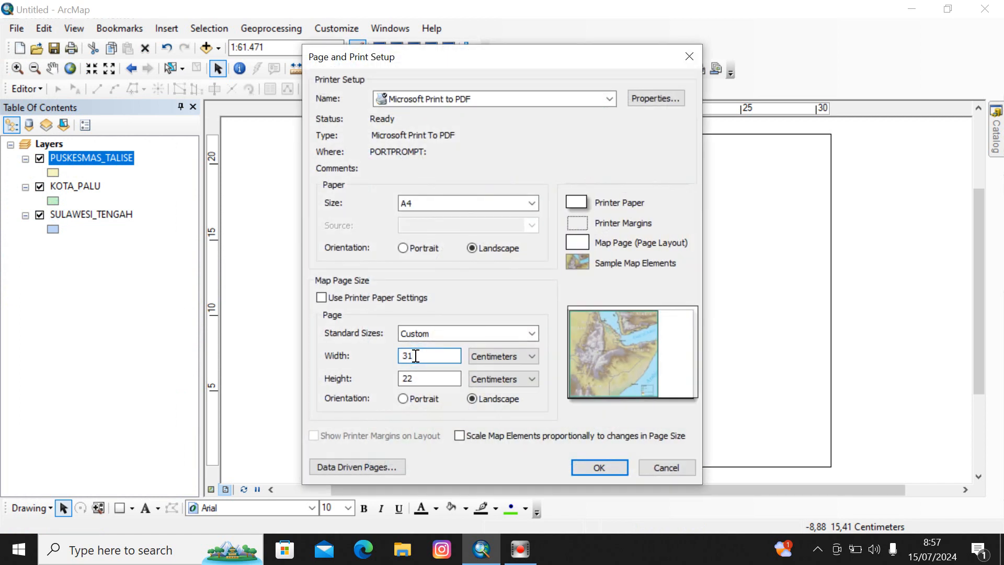
pyautogui.doubleClick(426, 380)
pyautogui.press('BackSpace')
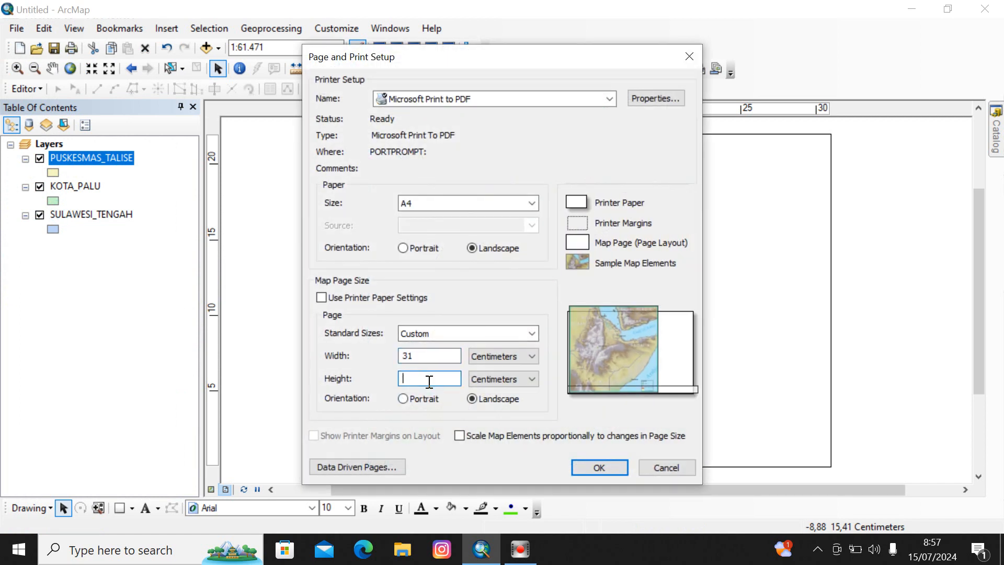
pyautogui.write('200')
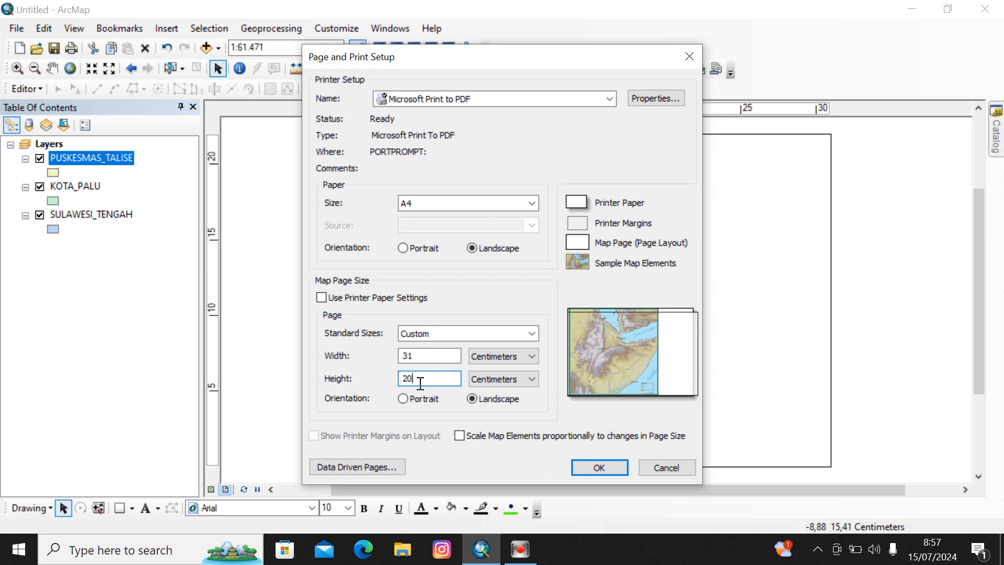
pyautogui.press('BackSpace')
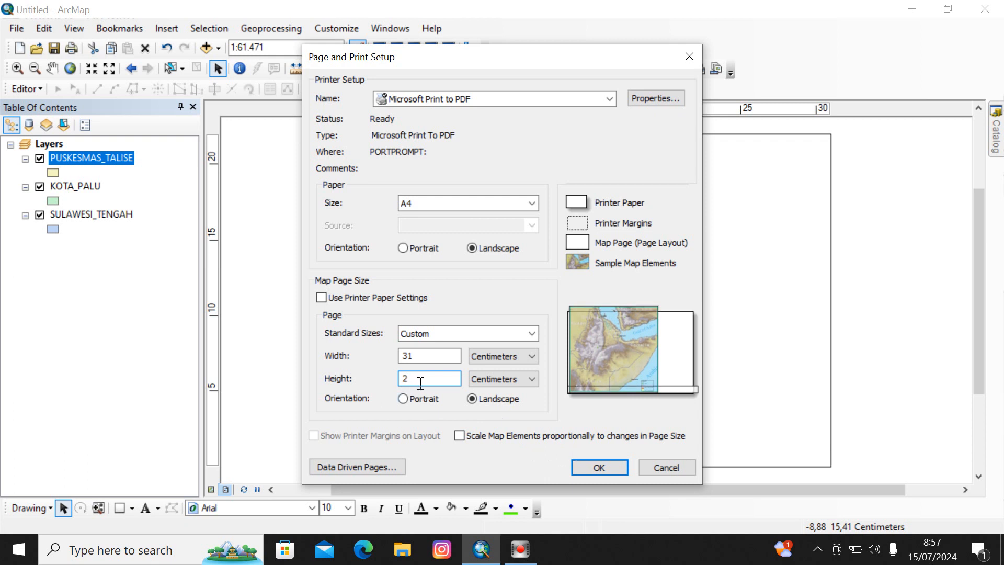
pyautogui.write('0')
pyautogui.click(589, 468)
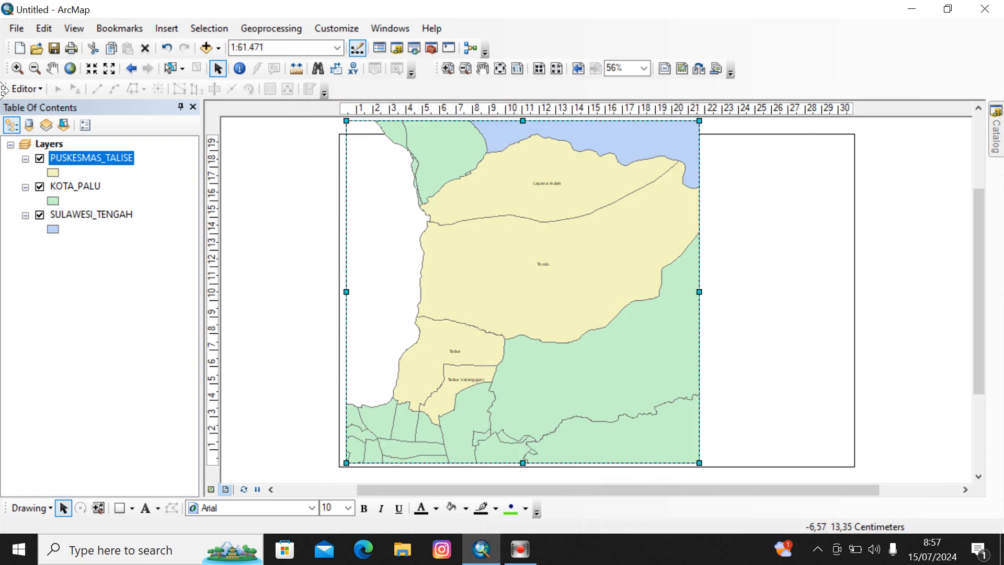
# Set the custom map page height to 19 cm in the page setup.
pyautogui.click(16, 28)
pyautogui.click(52, 212)
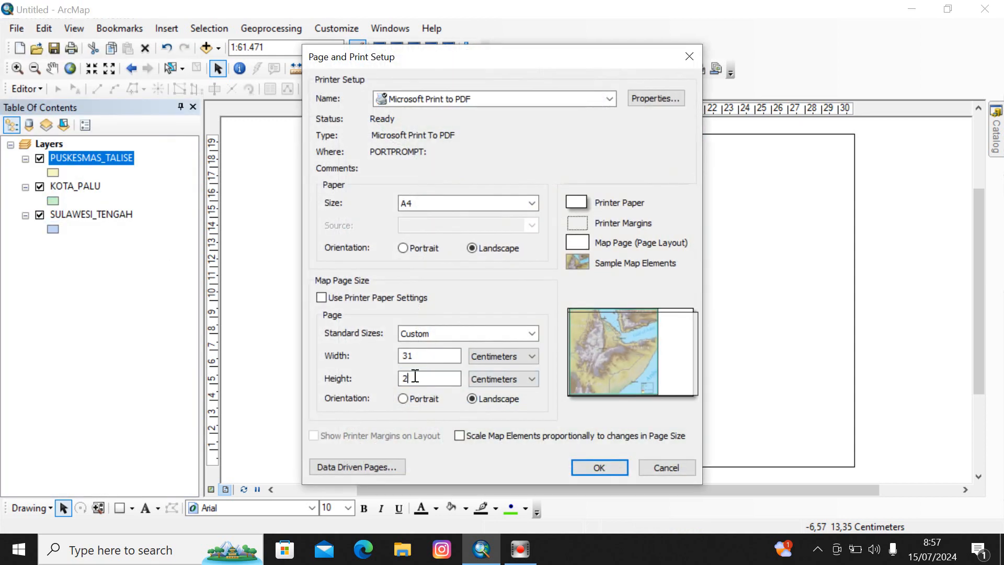
pyautogui.press('BackSpace')
pyautogui.press('BackSpace')
pyautogui.write('19')
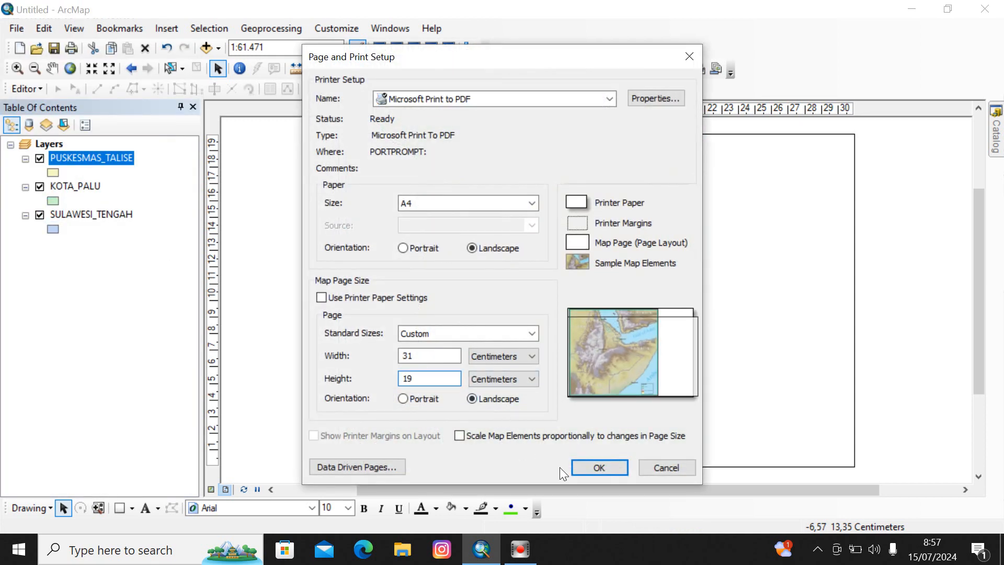
pyautogui.click(589, 465)
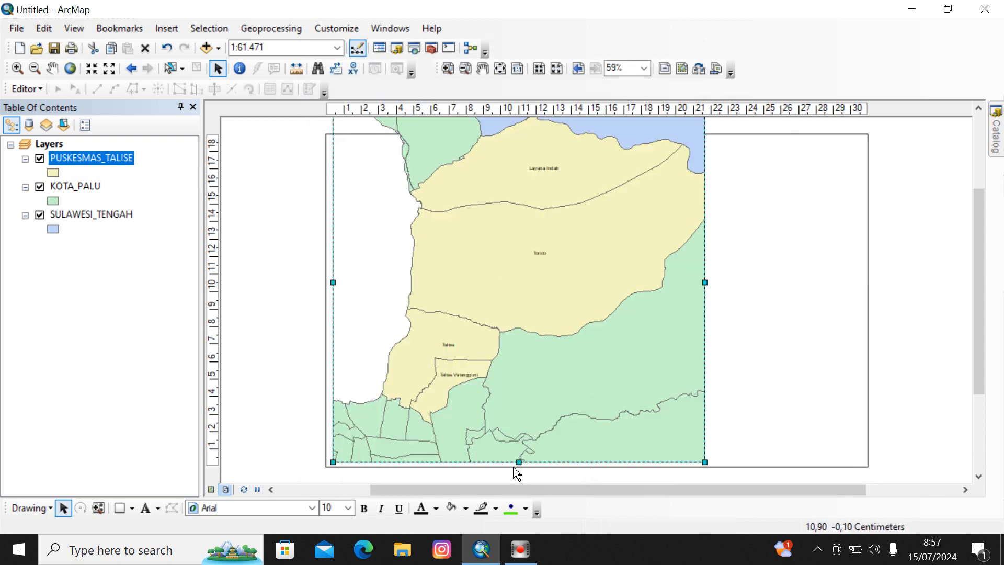
# Refit the map data frame within the page height at the page's left edge and widen it to about 22 cm.
pyautogui.moveTo(516, 461); pyautogui.dragTo(498, 297)
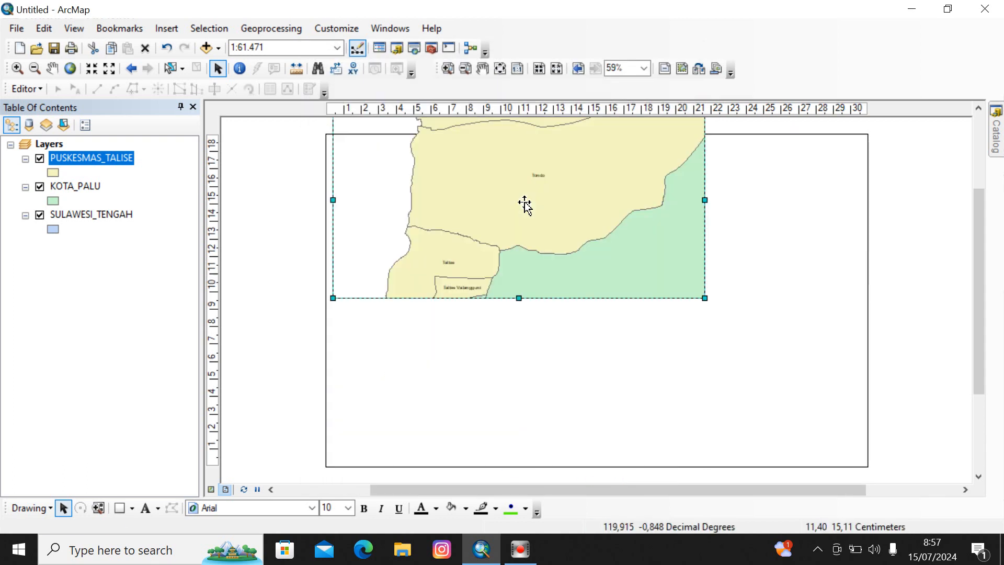
pyautogui.moveTo(525, 356); pyautogui.dragTo(523, 368)
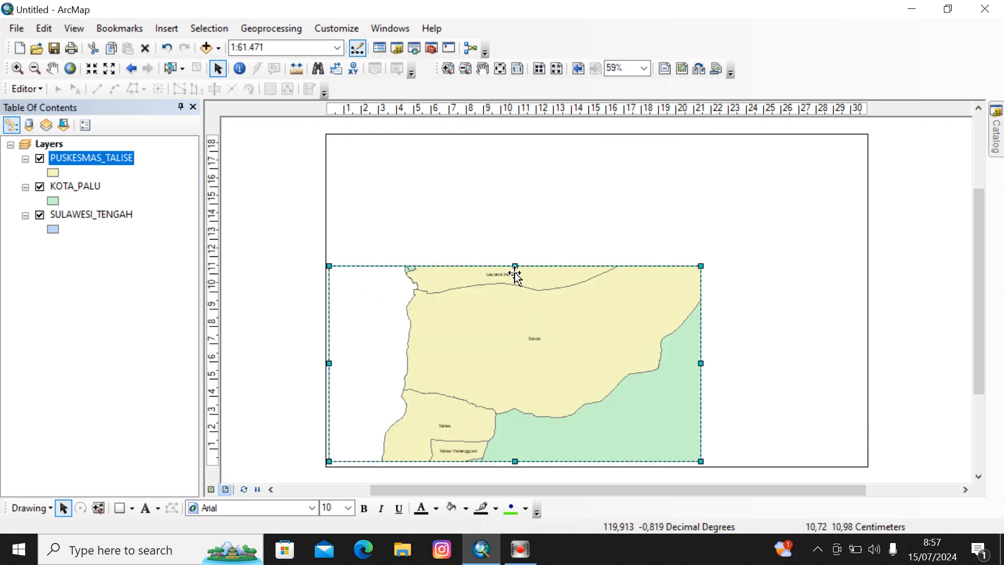
pyautogui.moveTo(517, 266); pyautogui.dragTo(520, 139)
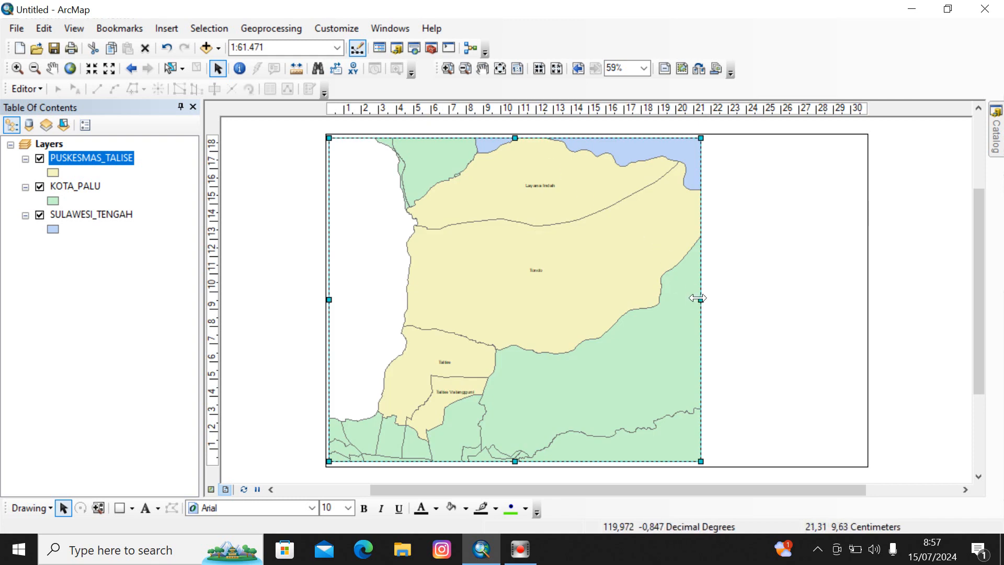
pyautogui.moveTo(701, 299); pyautogui.dragTo(712, 299)
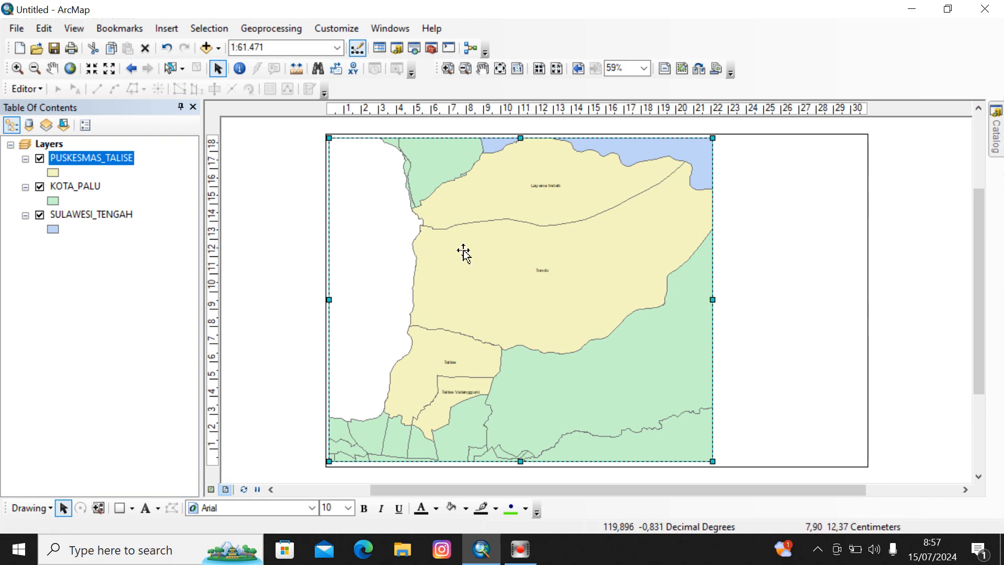
# Enlarge the map inside the data frame to a scale of 1:55.196 and shift it so the PUSKESMAS_TALISE area fills the frame.
pyautogui.click(18, 69)
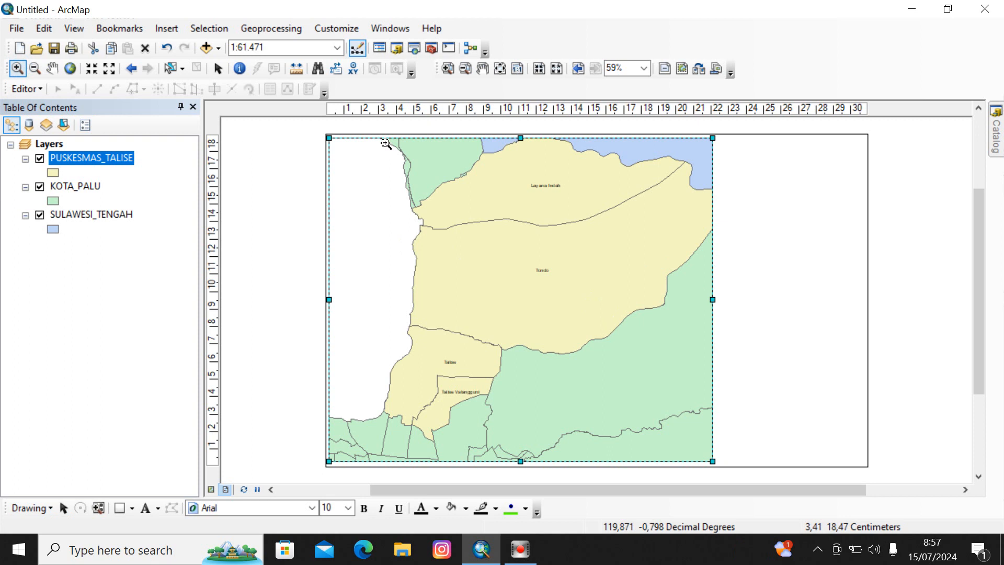
pyautogui.moveTo(580, 443); pyautogui.dragTo(634, 445)
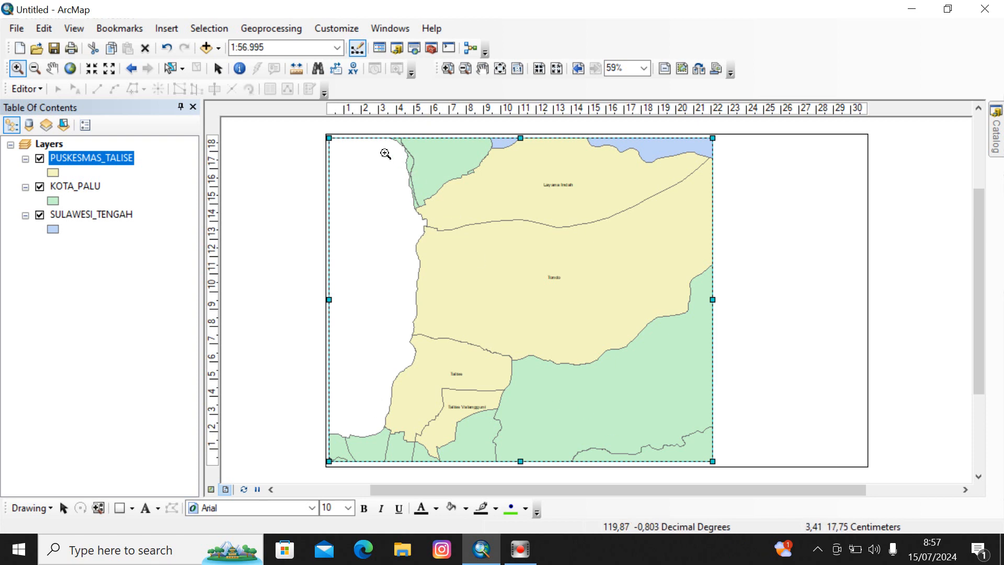
pyautogui.moveTo(383, 146); pyautogui.dragTo(655, 459)
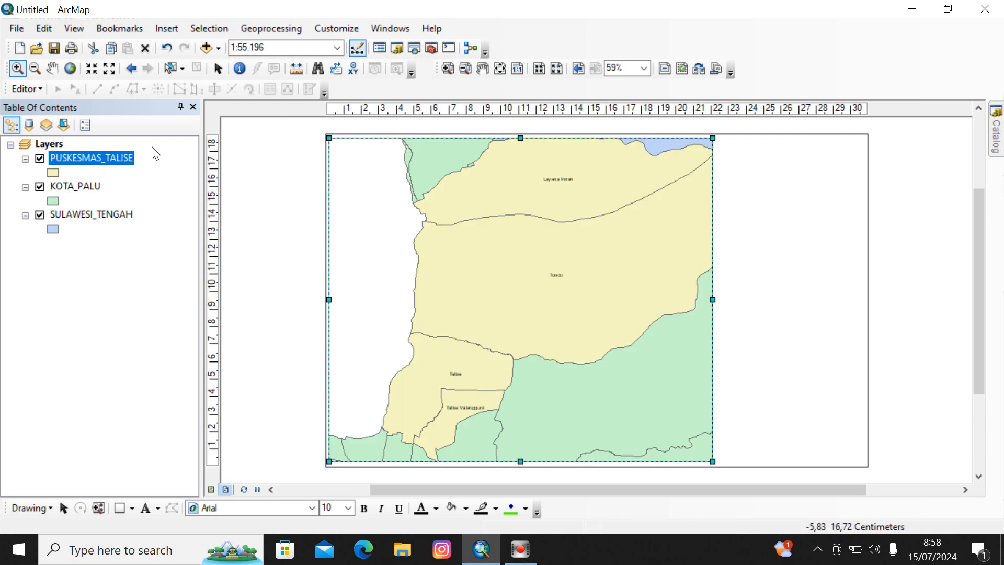
pyautogui.click(51, 68)
pyautogui.moveTo(540, 303); pyautogui.dragTo(558, 311)
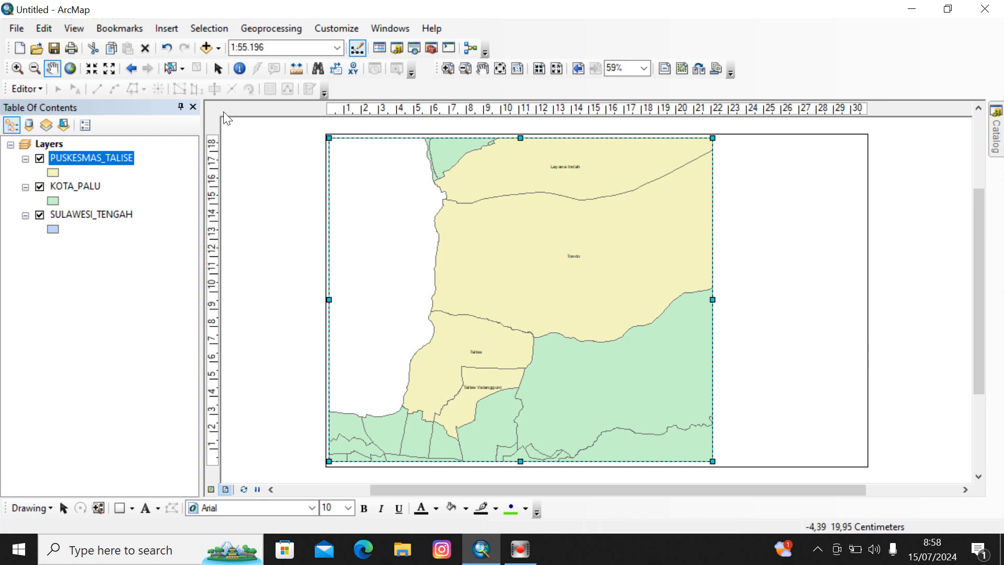
# Add a graticule of meridians and parallels to the data frame, keeping the wizard's default settings and the name Graticule.
pyautogui.click(212, 70)
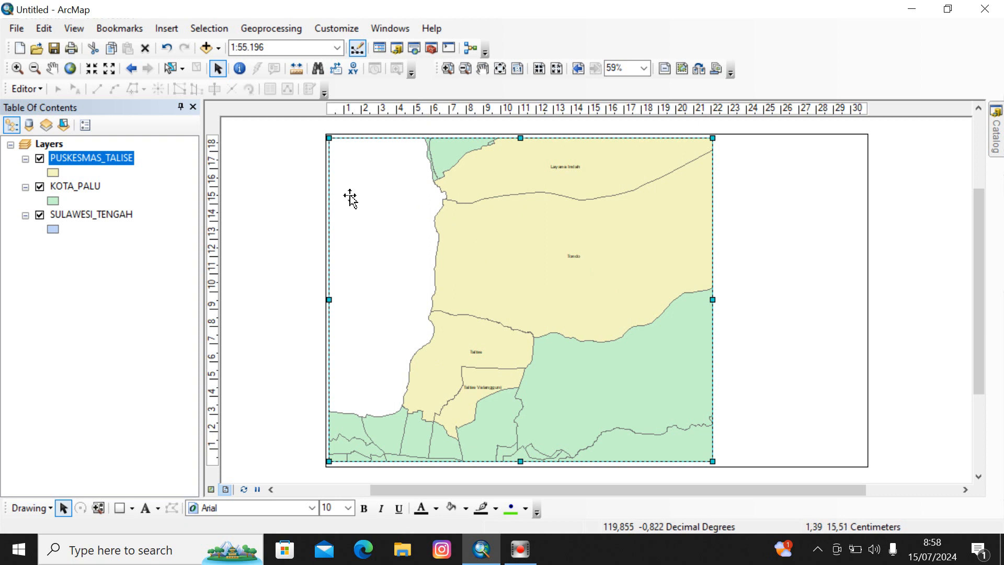
pyautogui.rightClick(512, 262)
pyautogui.click(557, 517)
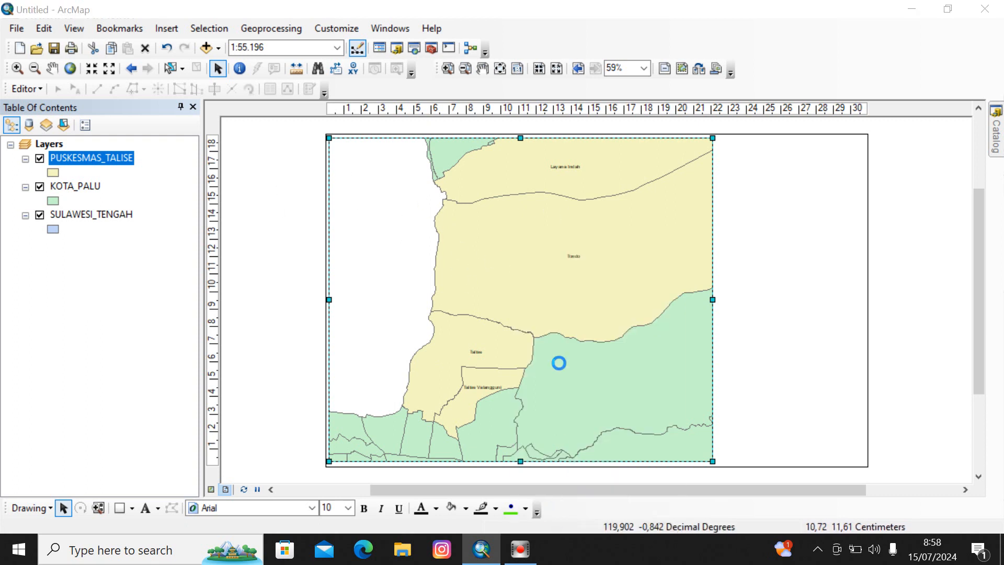
pyautogui.click(652, 45)
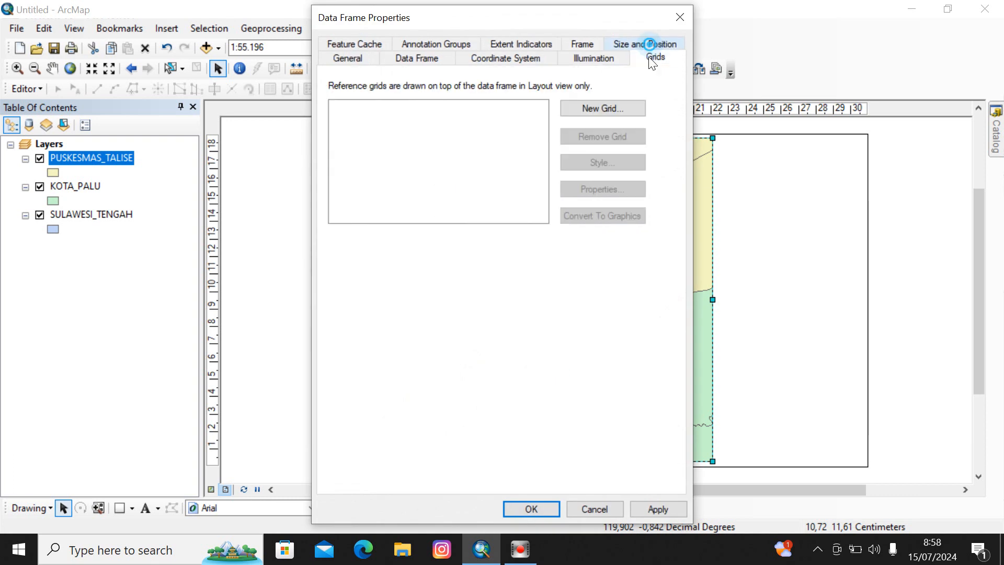
pyautogui.click(605, 112)
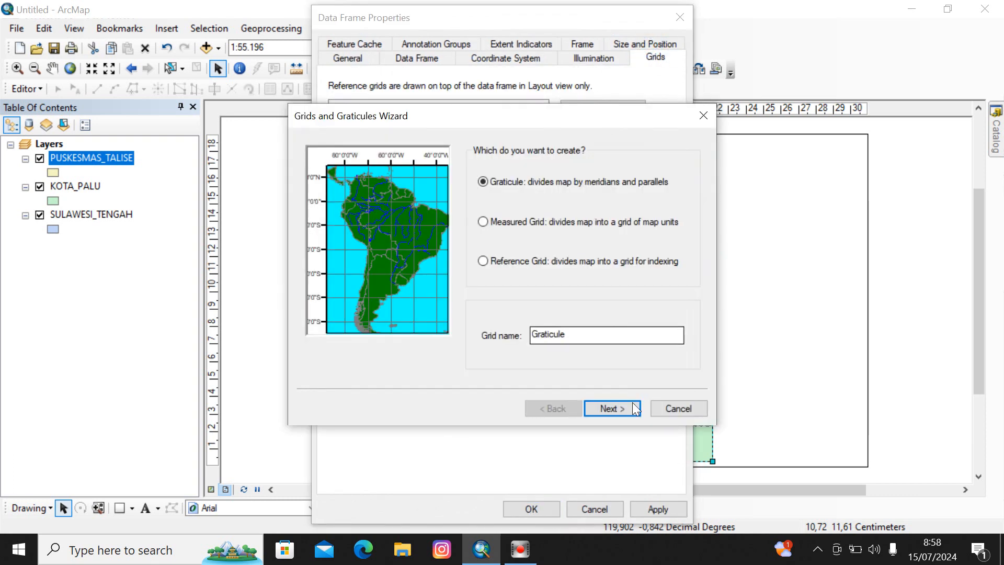
pyautogui.click(614, 411)
pyautogui.click(614, 411)
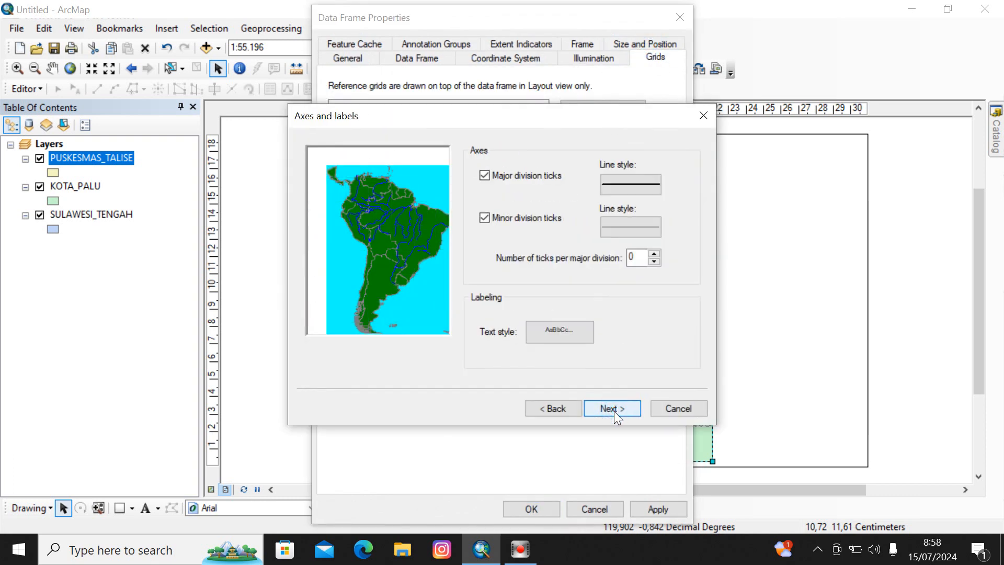
pyautogui.click(614, 411)
pyautogui.click(614, 411)
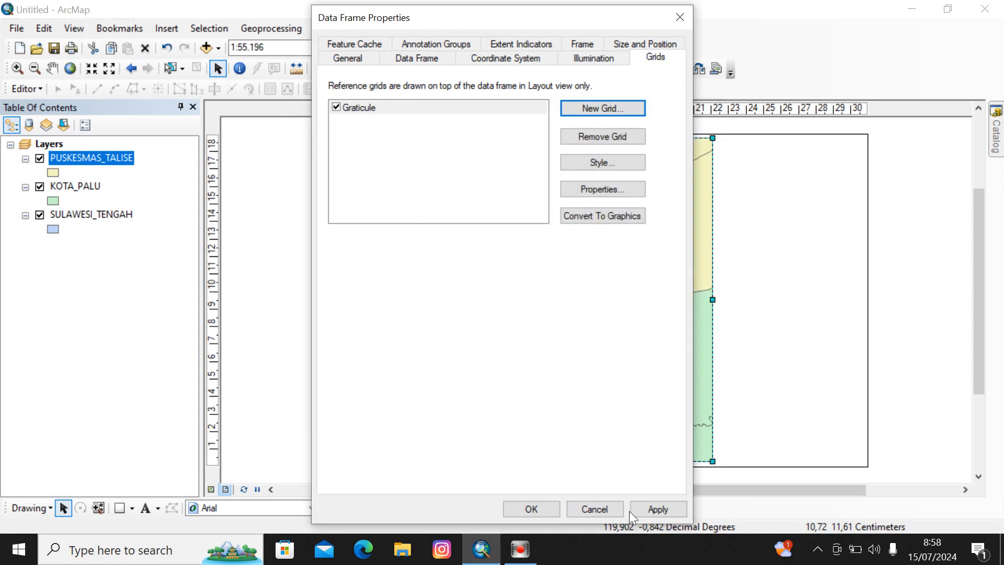
pyautogui.click(668, 507)
pyautogui.click(534, 507)
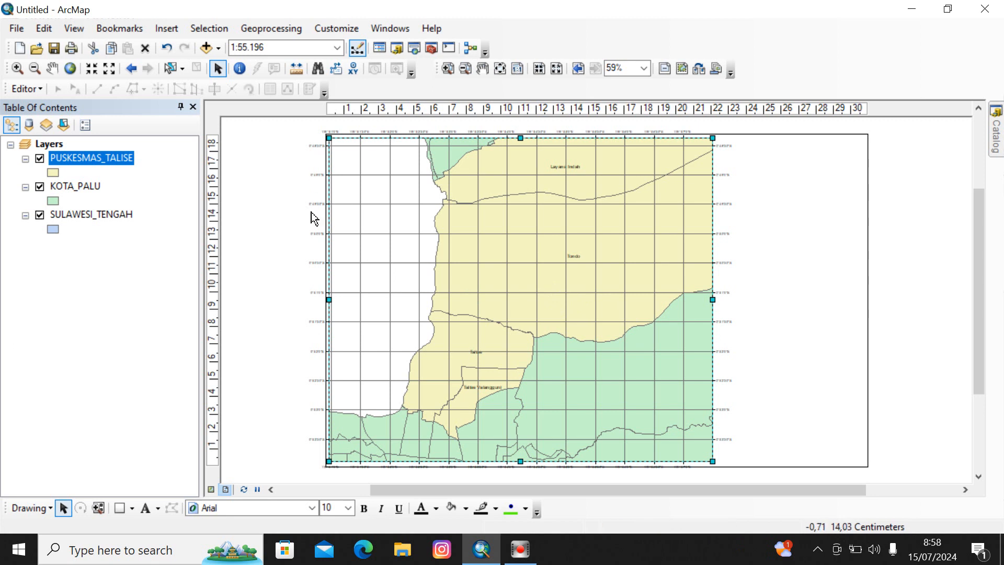
# Set the graticule's coordinate labels on the left and right sides of the data frame to vertical orientation.
pyautogui.rightClick(512, 271)
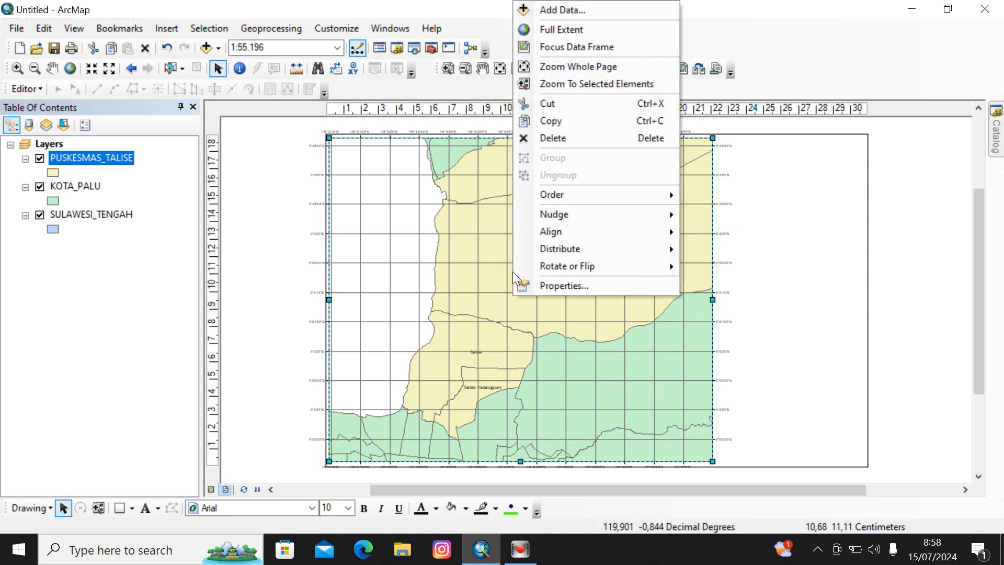
pyautogui.click(589, 282)
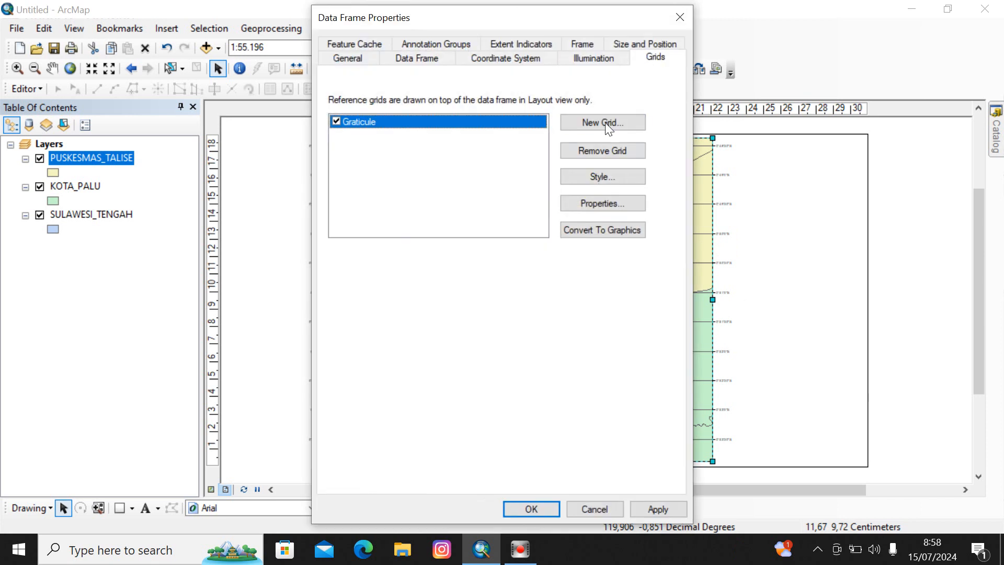
pyautogui.click(596, 203)
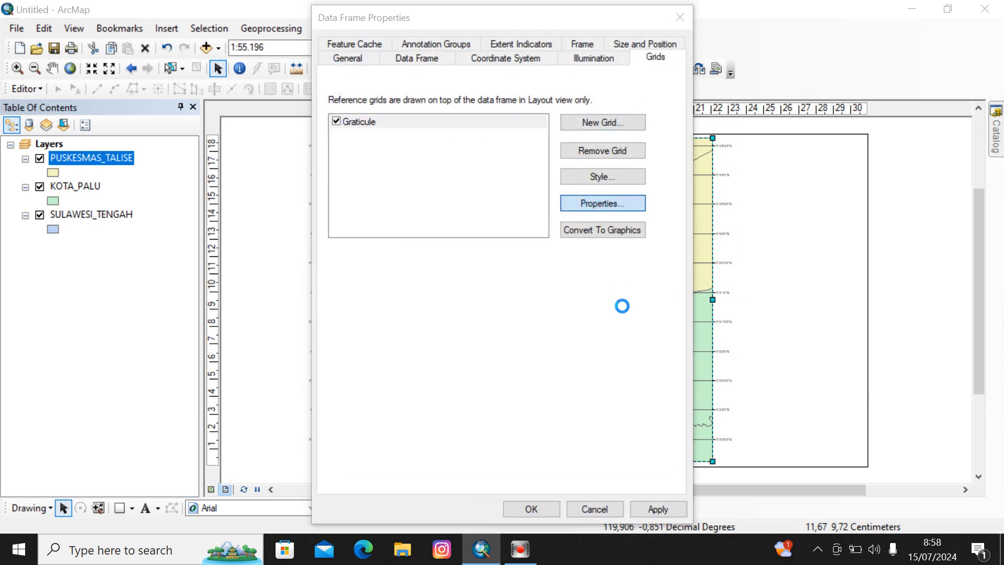
pyautogui.click(438, 364)
pyautogui.click(522, 462)
pyautogui.click(666, 509)
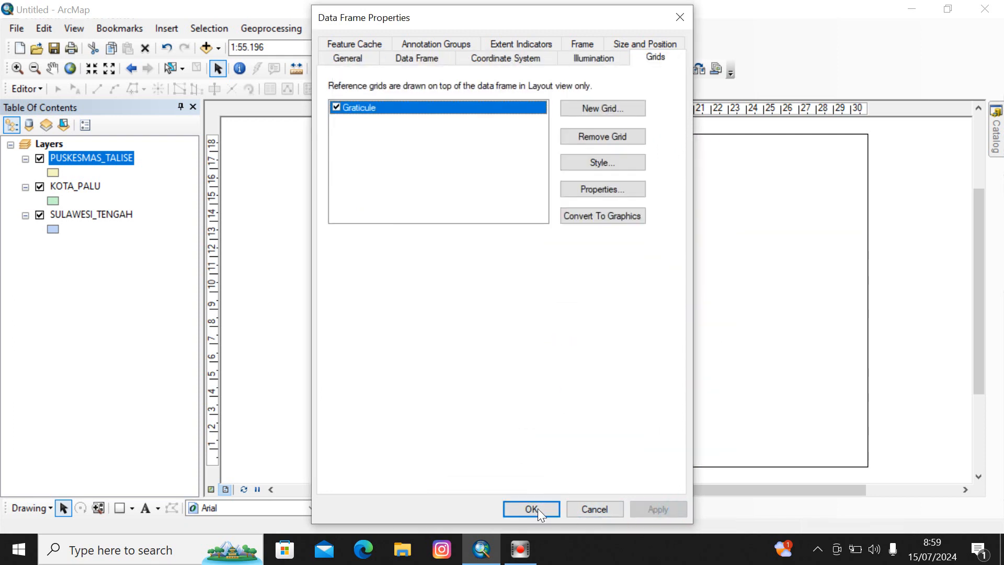
pyautogui.click(537, 508)
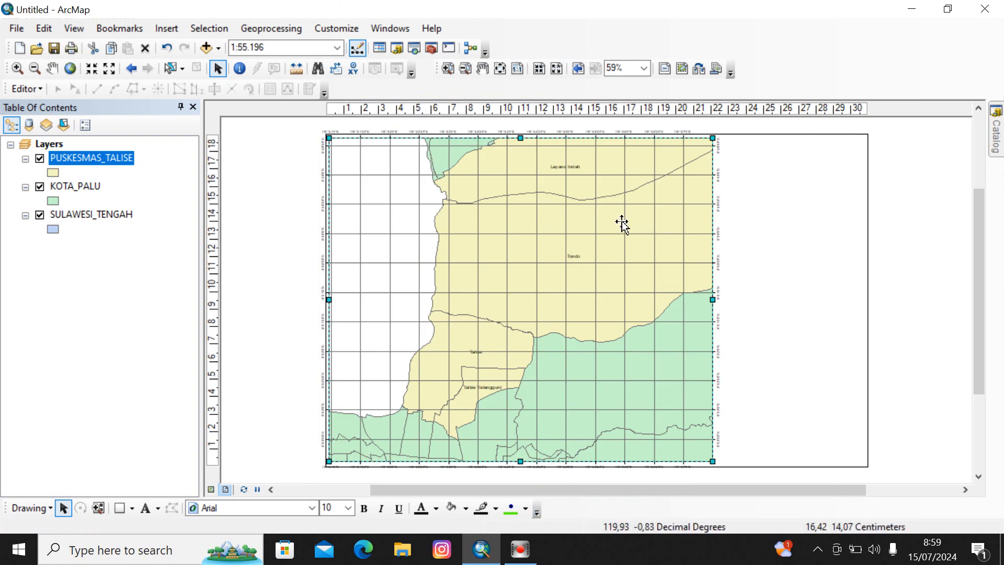
# Move the data frame's upper-left corner inward to about 0.6 cm from the page edges so the graticule labels fit on the page.
pyautogui.scroll(-1, 615, 279)
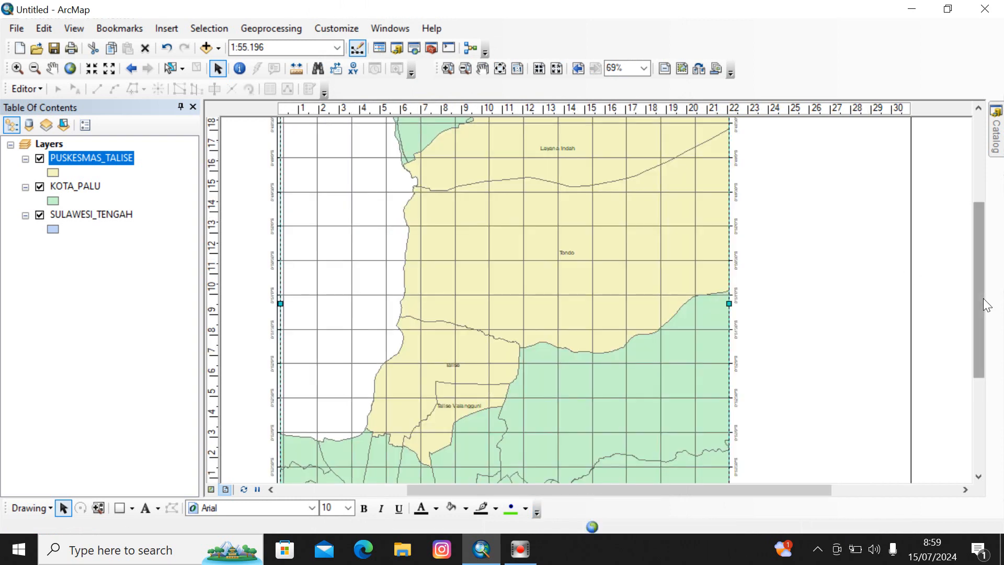
pyautogui.moveTo(981, 297); pyautogui.dragTo(983, 253)
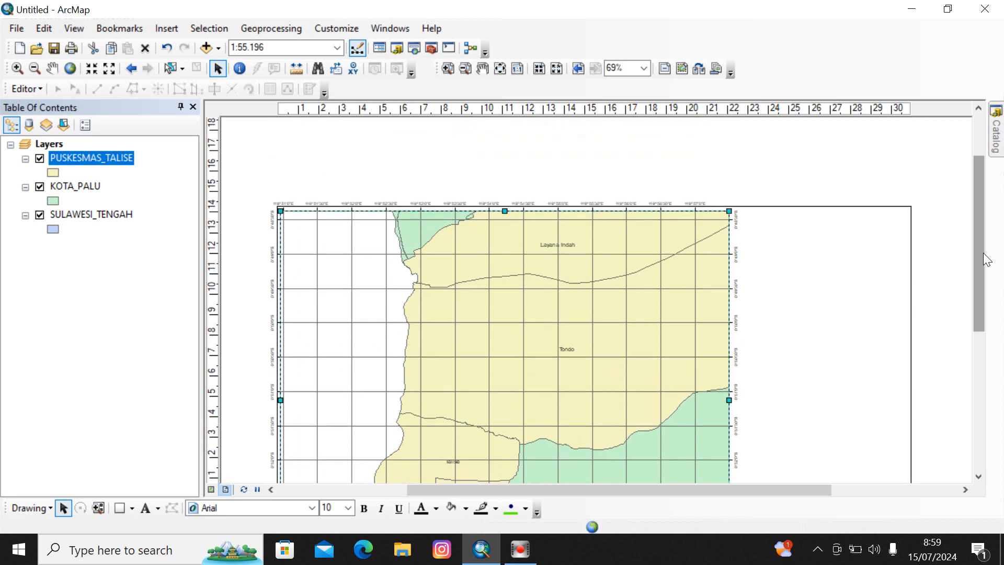
pyautogui.moveTo(785, 496); pyautogui.dragTo(688, 491)
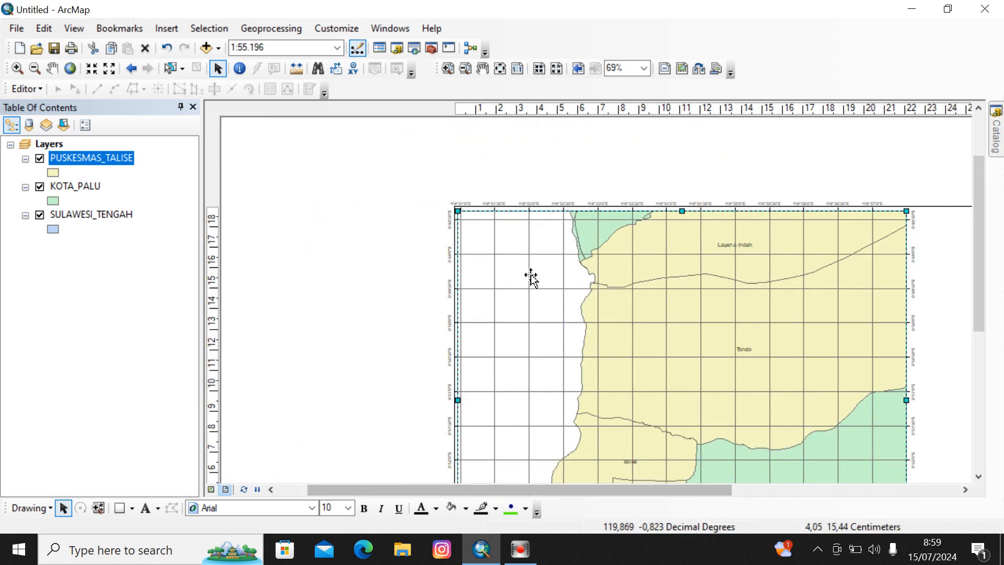
pyautogui.moveTo(455, 211); pyautogui.dragTo(463, 216)
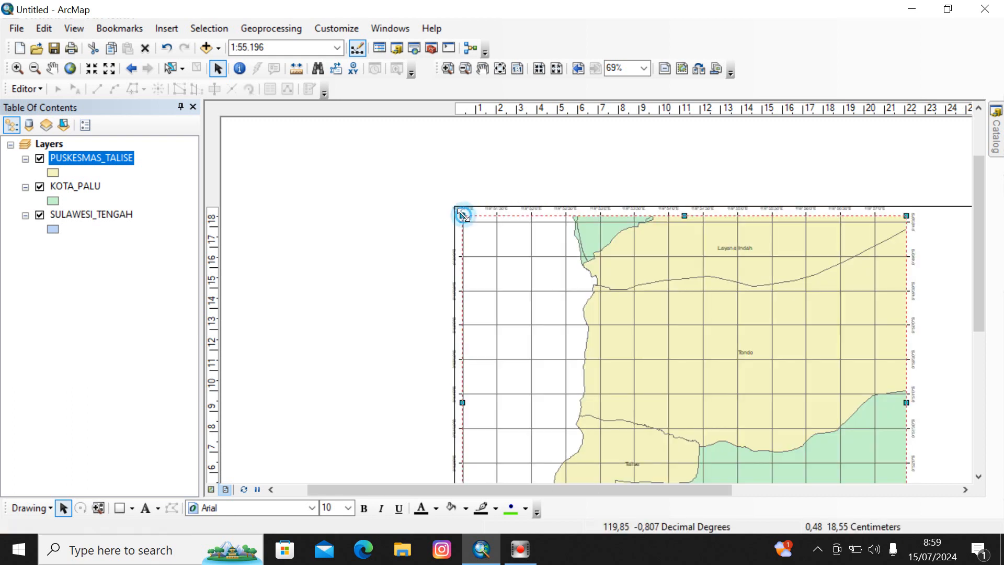
pyautogui.moveTo(468, 216); pyautogui.dragTo(469, 217)
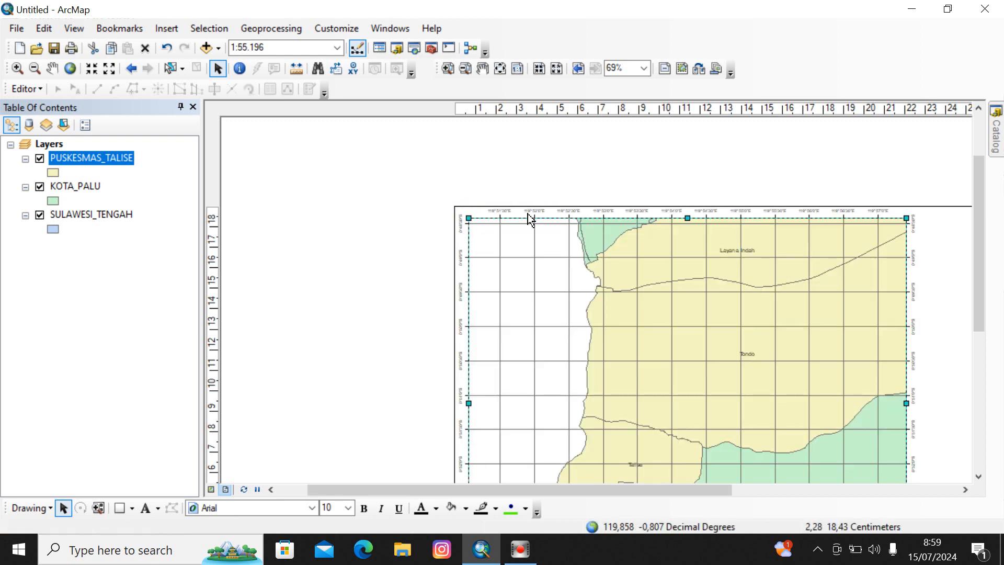
# Move the data frame's lower-right corner inward to about 0.6 cm above the page's bottom edge so the graticule labels fit.
pyautogui.moveTo(978, 262); pyautogui.dragTo(963, 365)
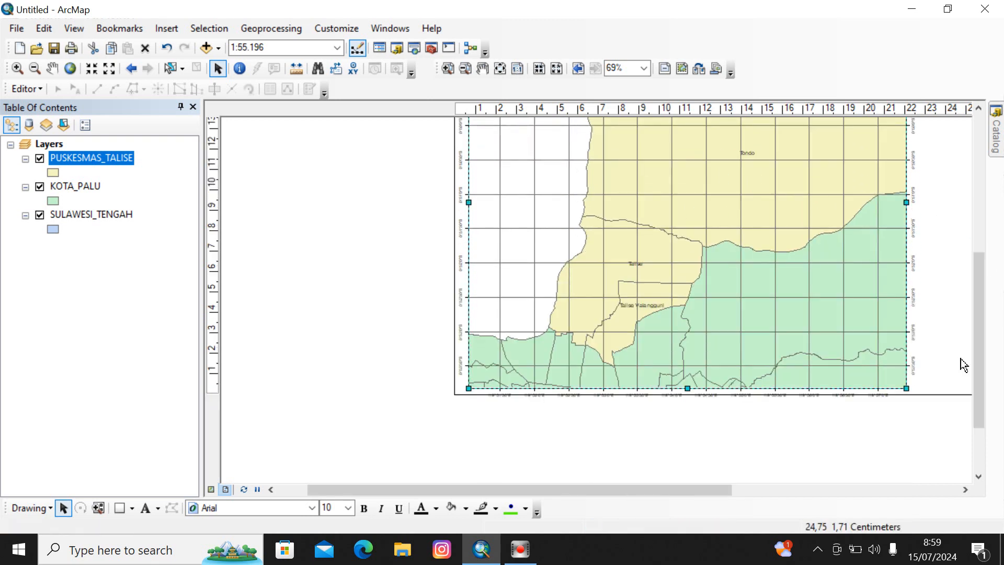
pyautogui.moveTo(904, 387); pyautogui.dragTo(902, 382)
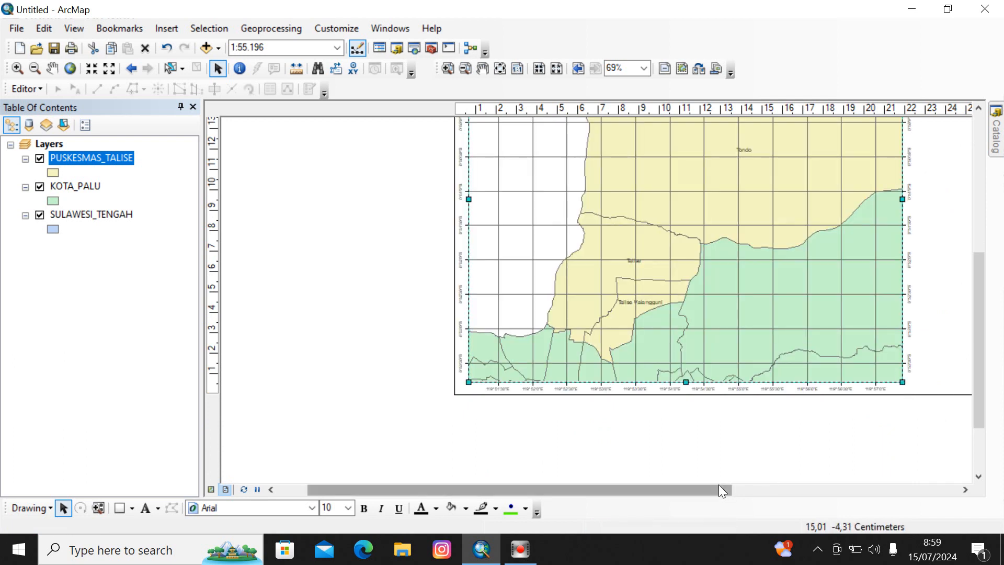
pyautogui.moveTo(723, 490); pyautogui.dragTo(801, 489)
pyautogui.moveTo(979, 365); pyautogui.dragTo(981, 323)
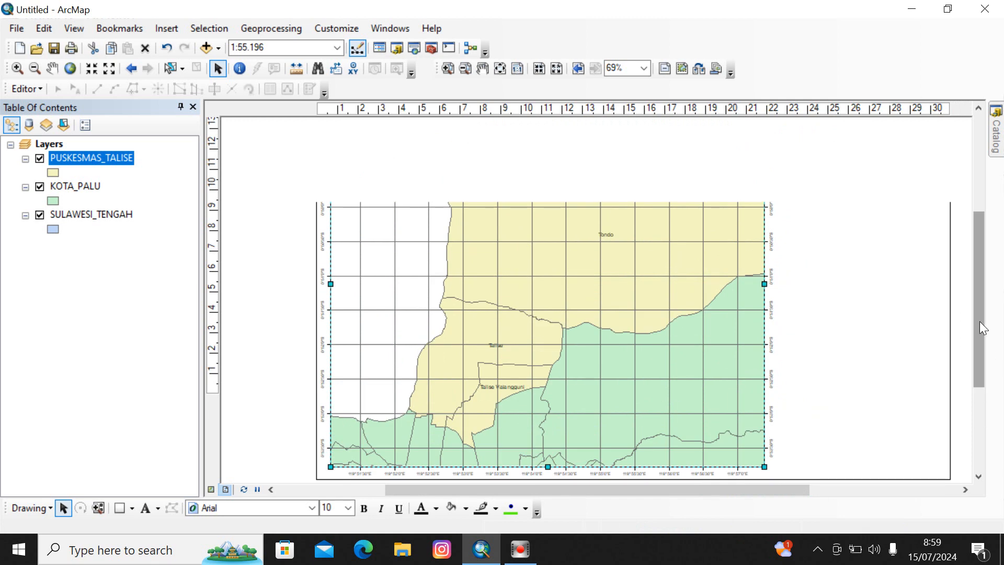
pyautogui.scroll(2, 782, 315)
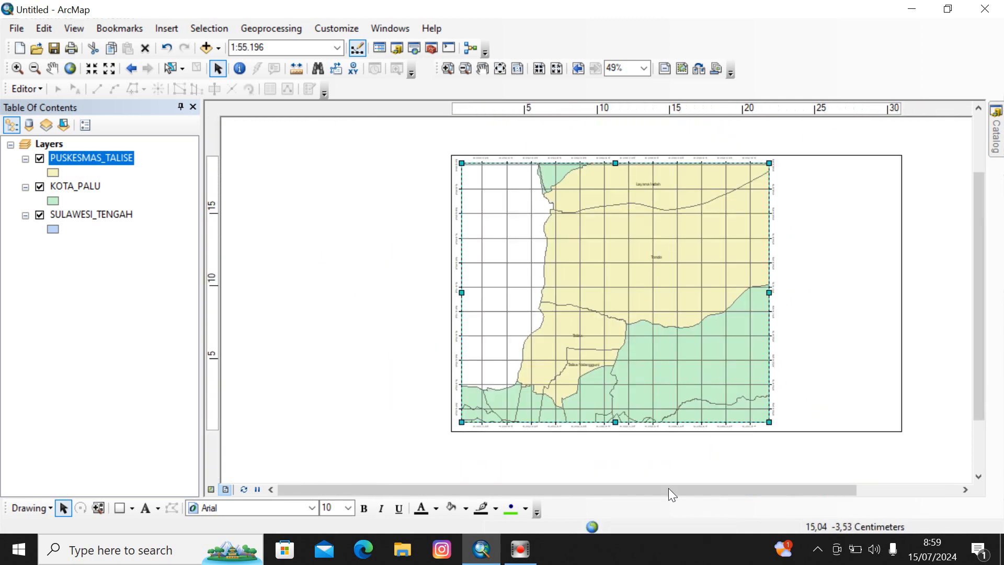
pyautogui.moveTo(649, 485); pyautogui.dragTo(755, 488)
pyautogui.moveTo(980, 342)
pyautogui.mouseDown()
pyautogui.moveTo(982, 326)
pyautogui.moveTo(982, 337)
pyautogui.mouseUp()
pyautogui.scroll(-3, 661, 194)
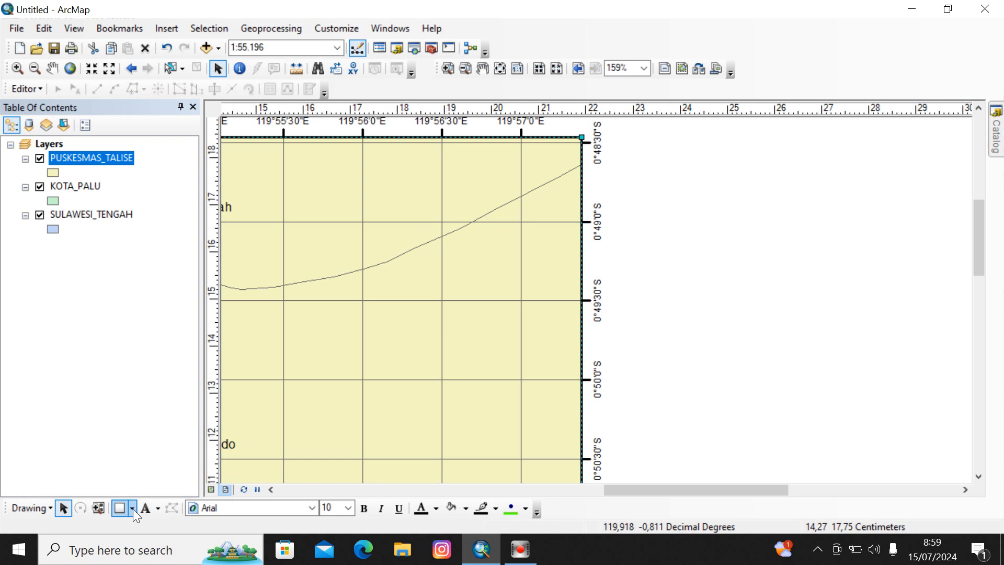
pyautogui.click(348, 27)
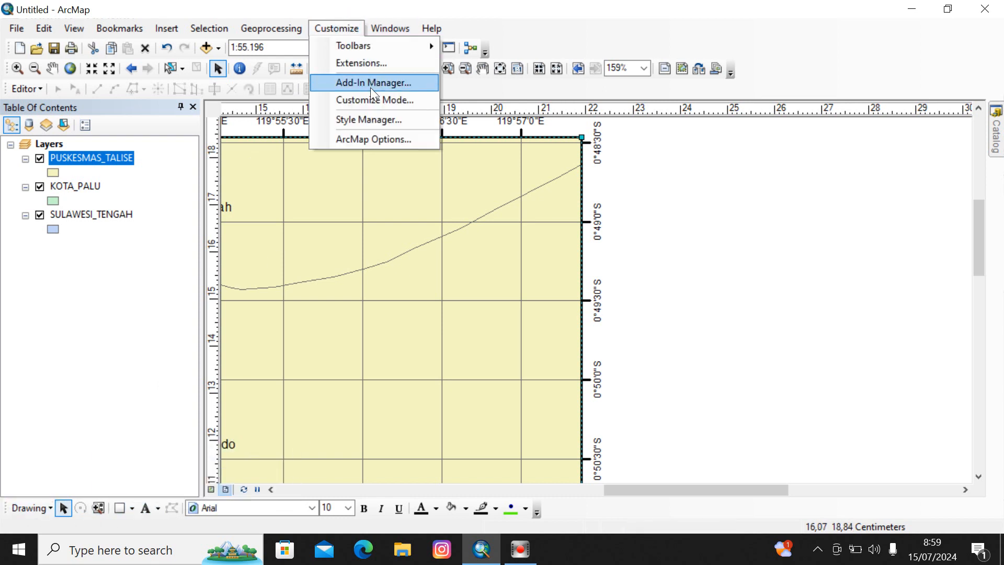
pyautogui.moveTo(385, 45)
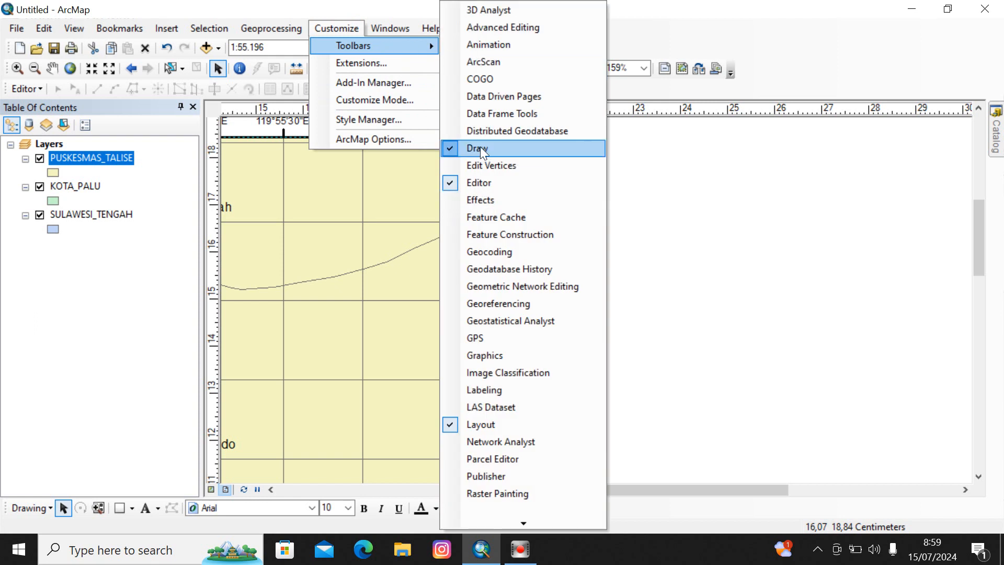
pyautogui.click(758, 287)
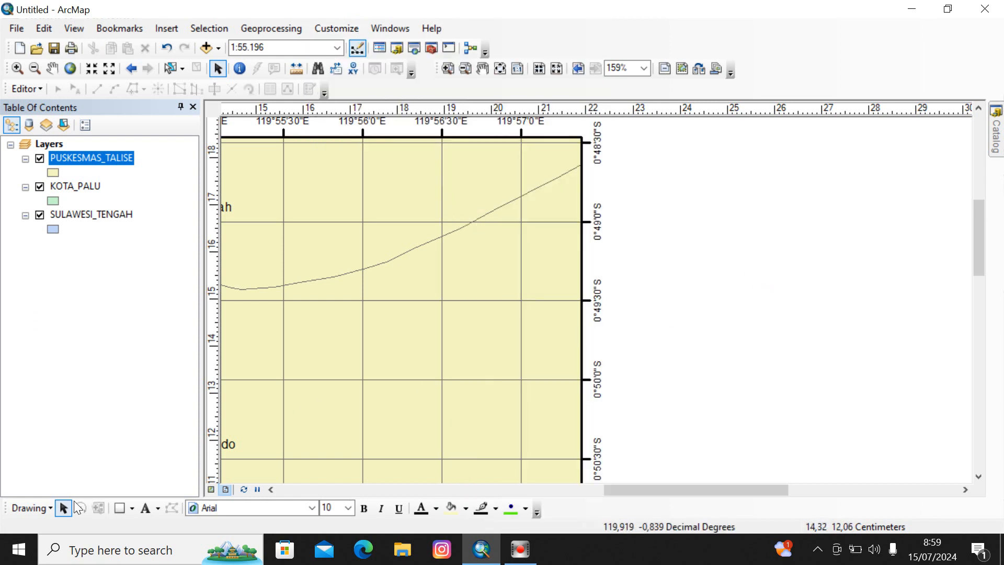
# Draw a rectangle about 6.8 cm wide and 2.3 cm high in the empty upper area of the page beside the data frame.
pyautogui.click(118, 507)
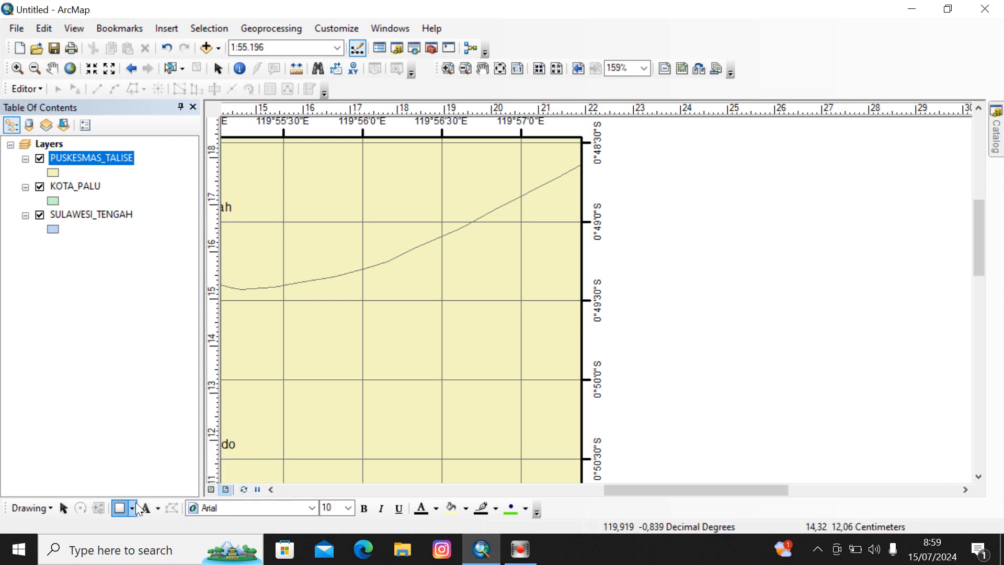
pyautogui.click(136, 503)
pyautogui.click(146, 369)
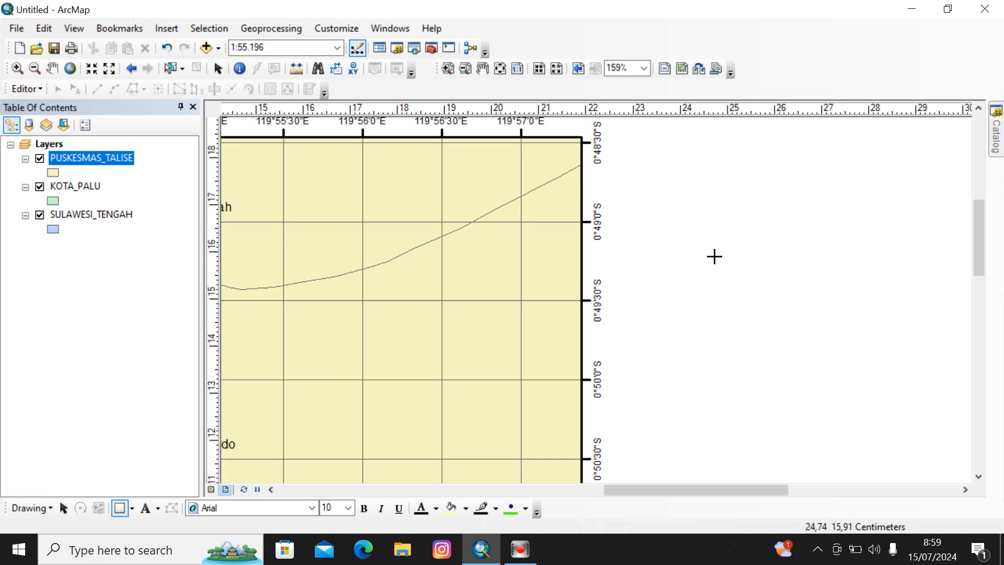
pyautogui.moveTo(611, 135); pyautogui.dragTo(929, 244)
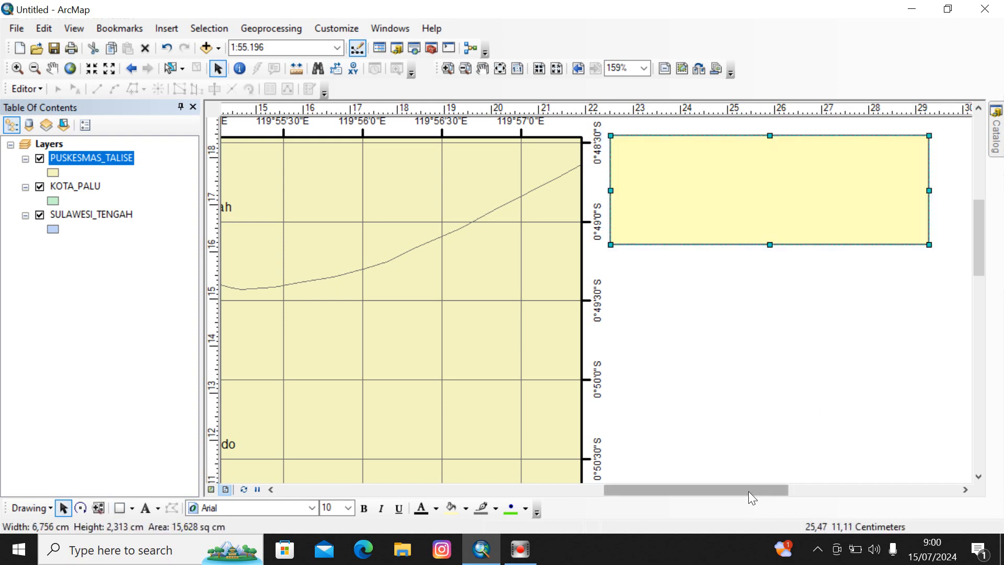
# Widen the rectangle to about 7.5 cm and align its right edge with a new vertical guide at about 30.8 cm.
pyautogui.moveTo(748, 490); pyautogui.dragTo(839, 490)
pyautogui.click(558, 191)
pyautogui.moveTo(577, 199)
pyautogui.mouseDown()
pyautogui.moveTo(620, 198)
pyautogui.moveTo(597, 199)
pyautogui.mouseUp()
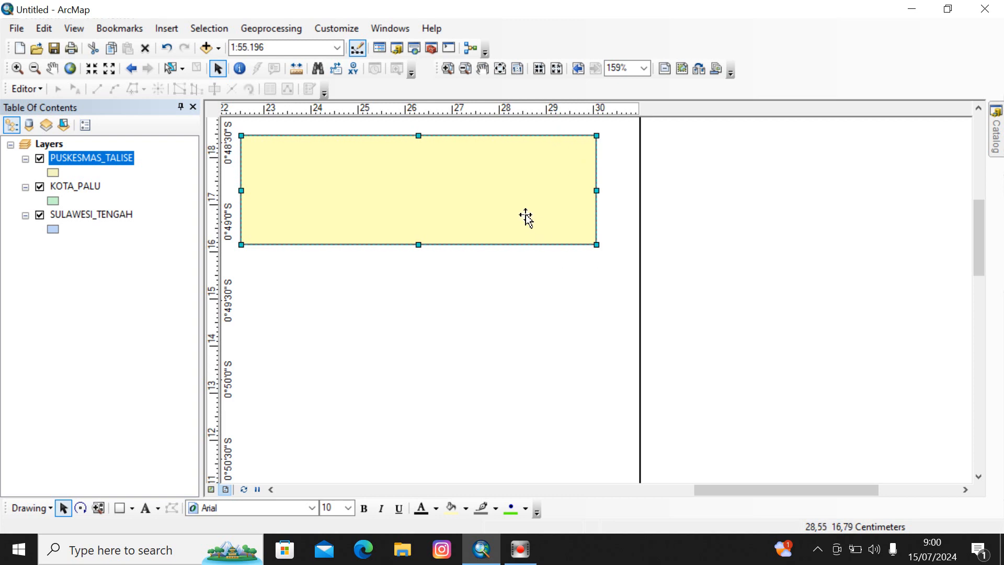
pyautogui.moveTo(985, 242); pyautogui.dragTo(979, 215)
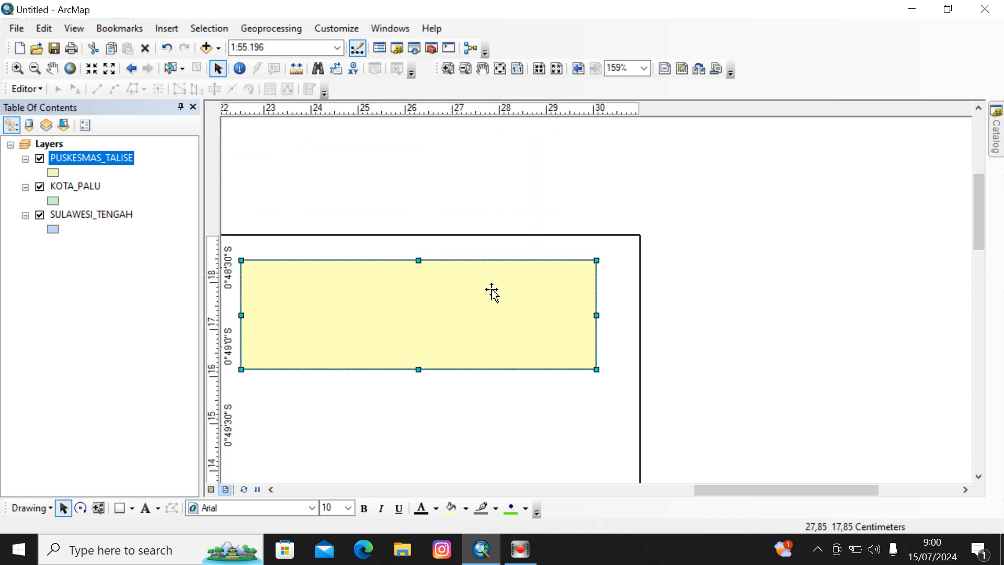
pyautogui.click(631, 113)
pyautogui.moveTo(574, 320); pyautogui.dragTo(591, 313)
# Add a horizontal guide level with the data frame's top edge and align the top of the rectangle with it.
pyautogui.moveTo(723, 488); pyautogui.dragTo(410, 488)
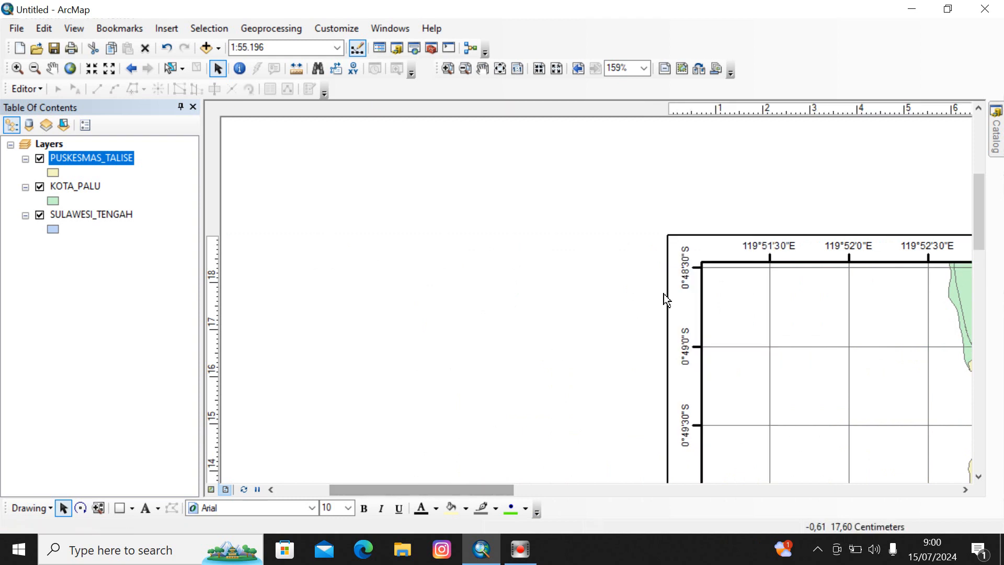
pyautogui.click(218, 245)
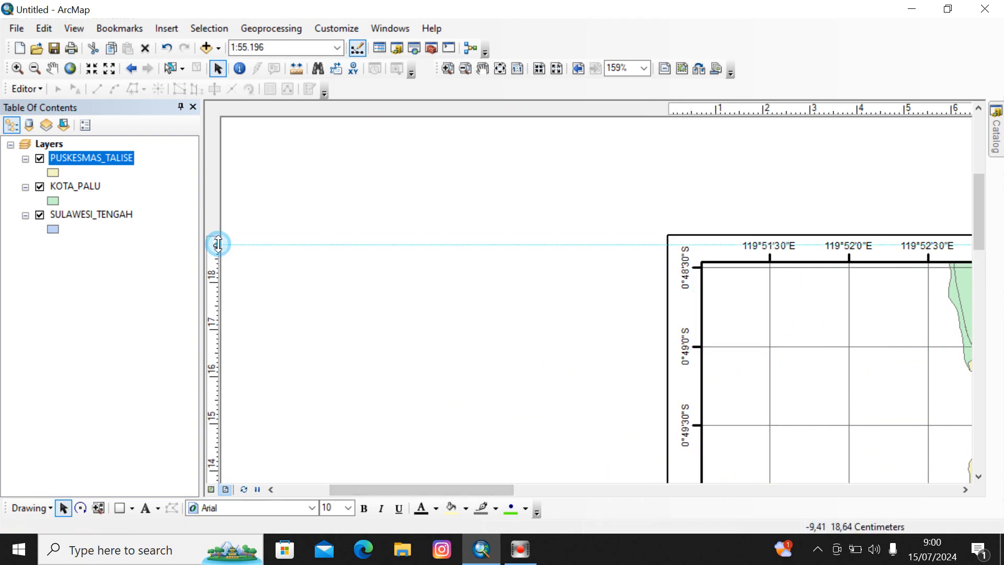
pyautogui.moveTo(506, 488); pyautogui.dragTo(785, 488)
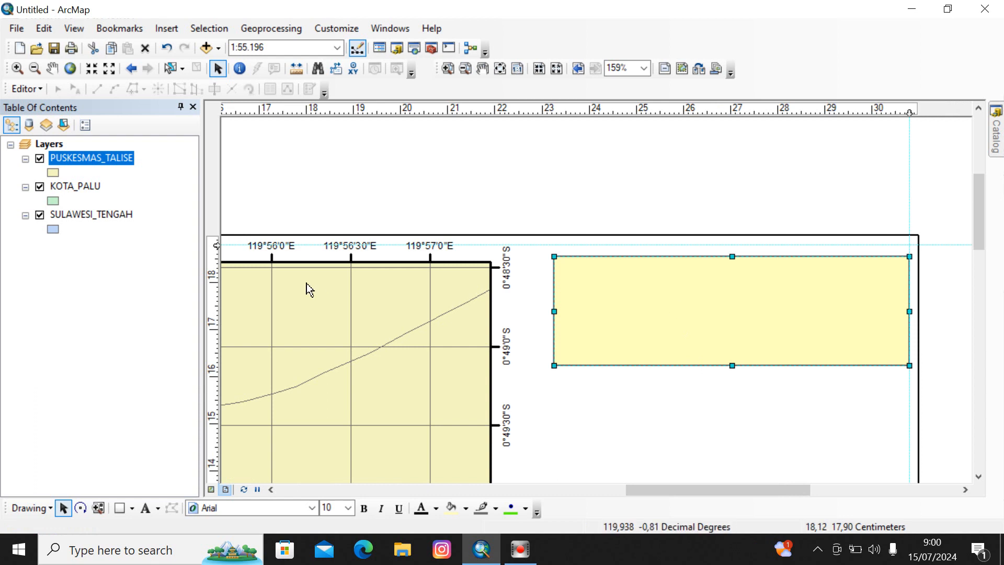
pyautogui.moveTo(217, 243)
pyautogui.mouseDown()
pyautogui.moveTo(214, 262)
pyautogui.moveTo(205, 259)
pyautogui.mouseUp()
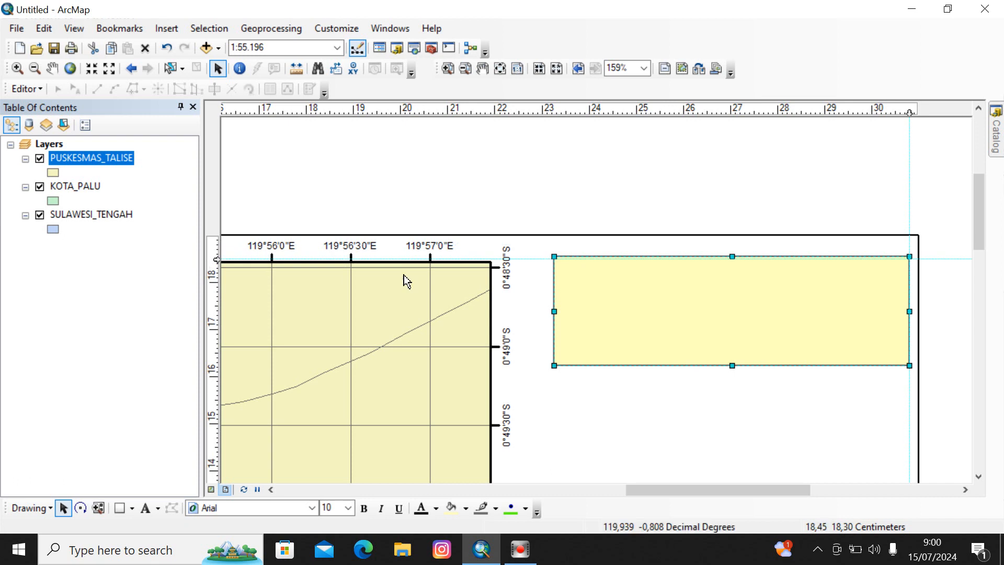
pyautogui.moveTo(775, 308); pyautogui.dragTo(777, 315)
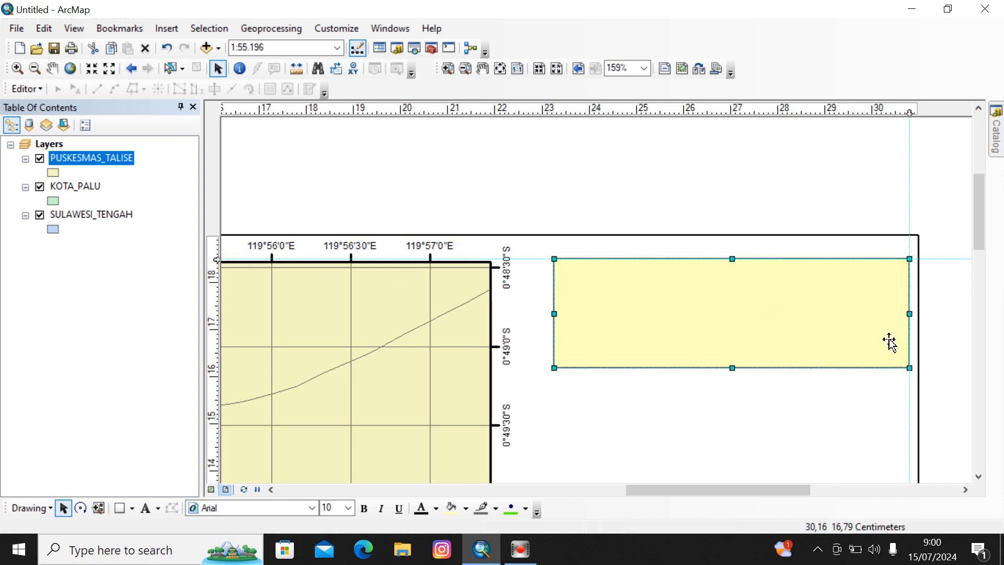
# Add a vertical guide at about 22.6 cm and extend the rectangle's left edge to it.
pyautogui.click(980, 335)
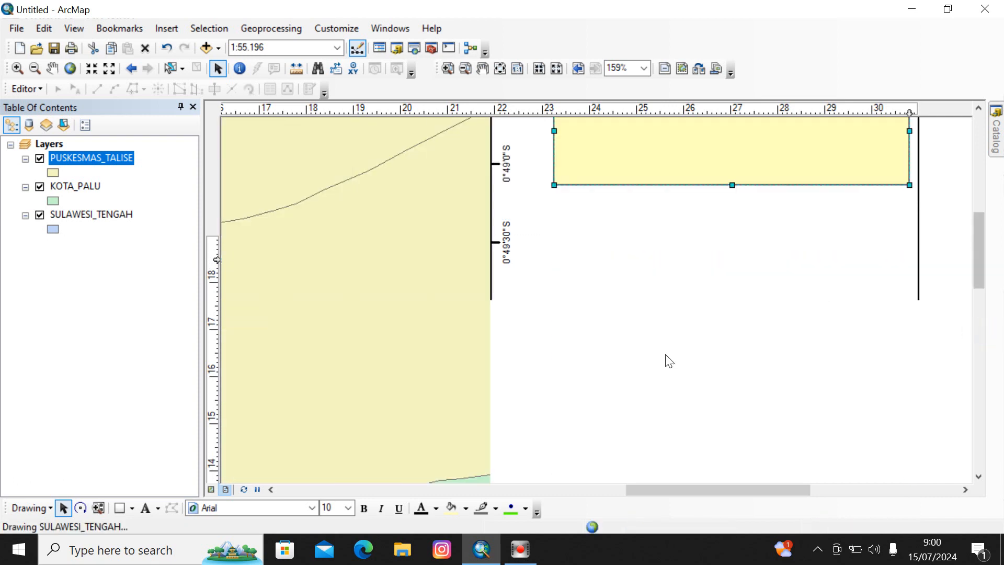
pyautogui.scroll(-1, 658, 362)
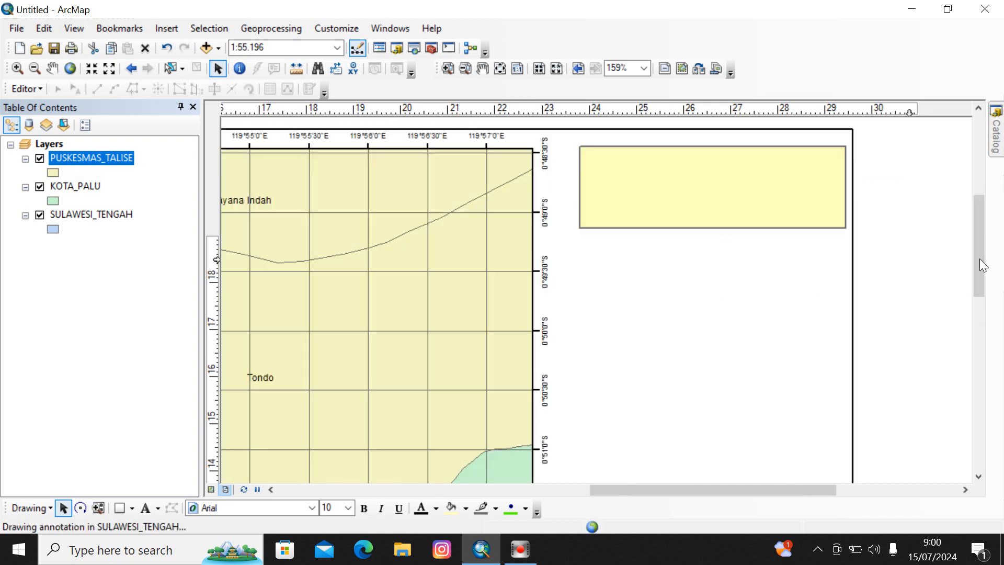
pyautogui.moveTo(979, 258); pyautogui.dragTo(984, 228)
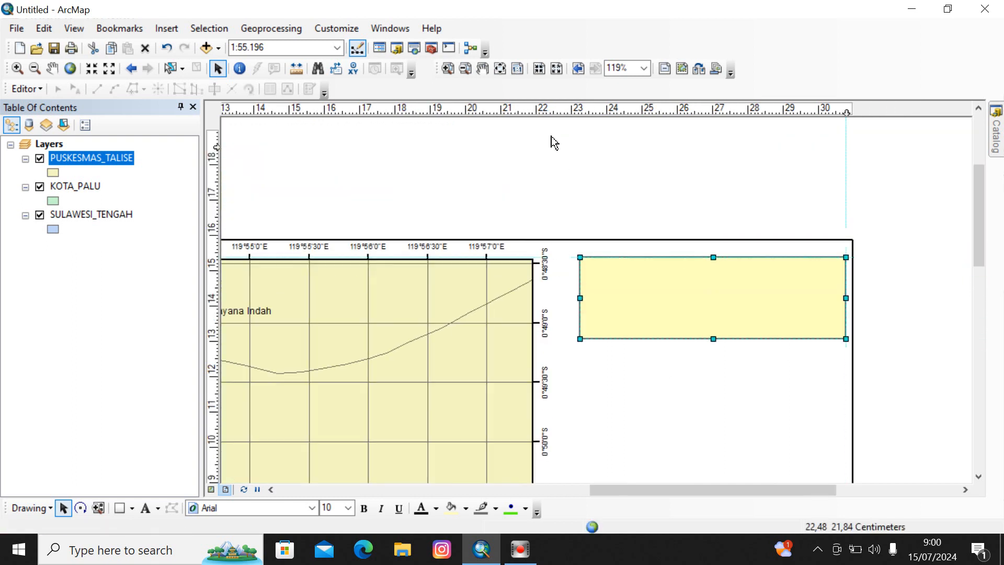
pyautogui.click(551, 112)
pyautogui.moveTo(550, 112); pyautogui.dragTo(556, 112)
pyautogui.moveTo(582, 296); pyautogui.dragTo(574, 297)
pyautogui.click(913, 357)
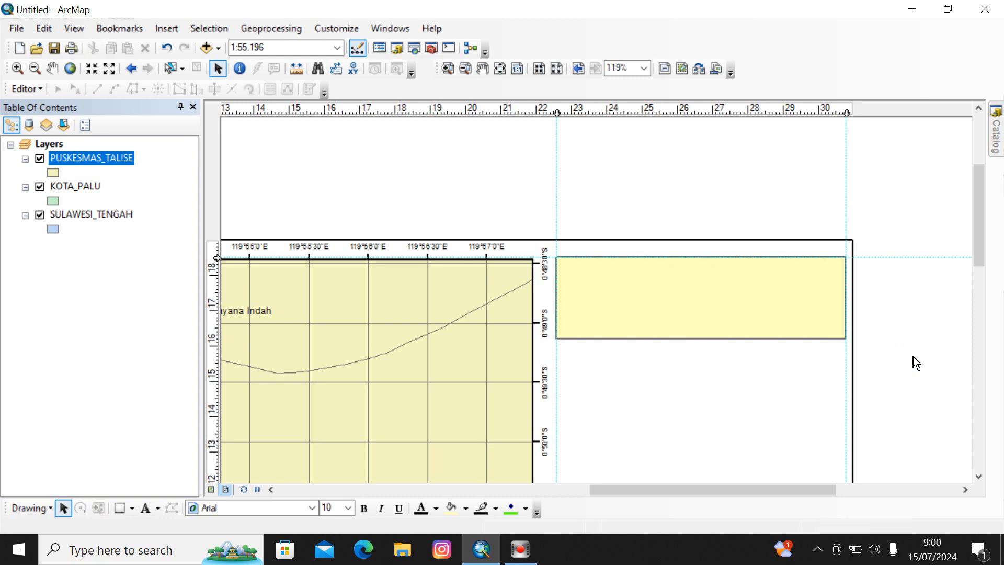
# Set the rectangle's fill color to no color so only its outline is drawn.
pyautogui.rightClick(686, 291)
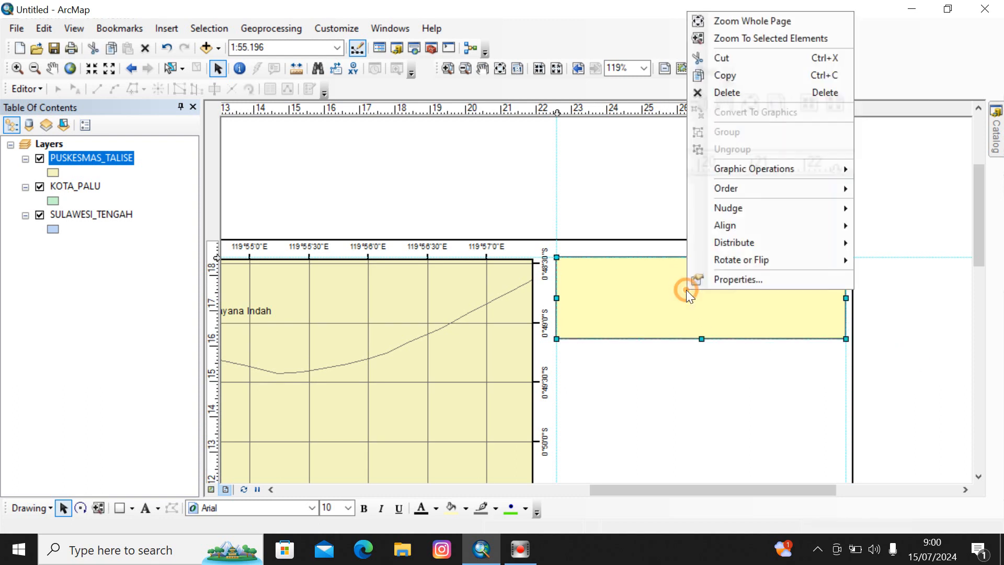
pyautogui.click(925, 352)
pyautogui.click(707, 310)
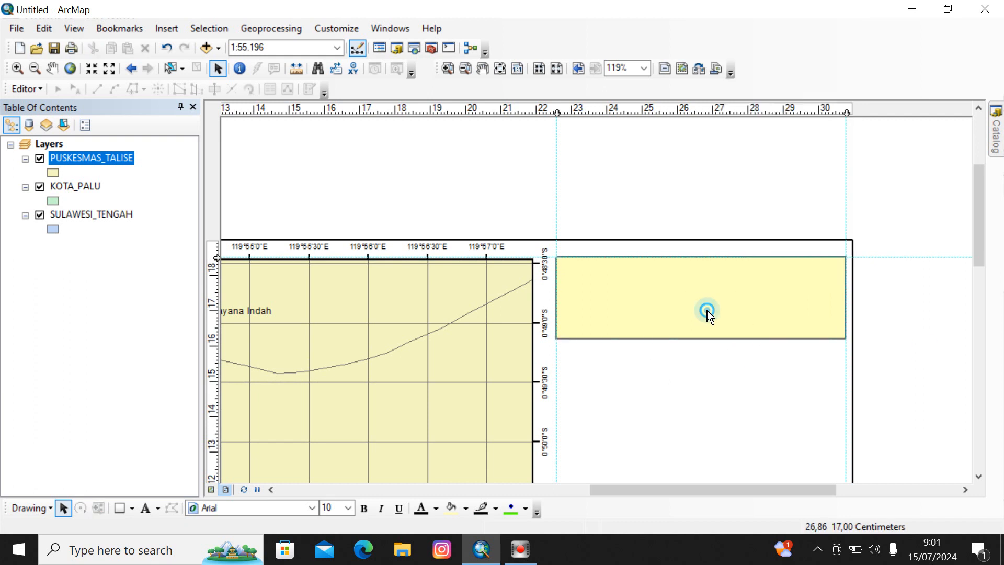
pyautogui.rightClick(681, 306)
pyautogui.click(743, 294)
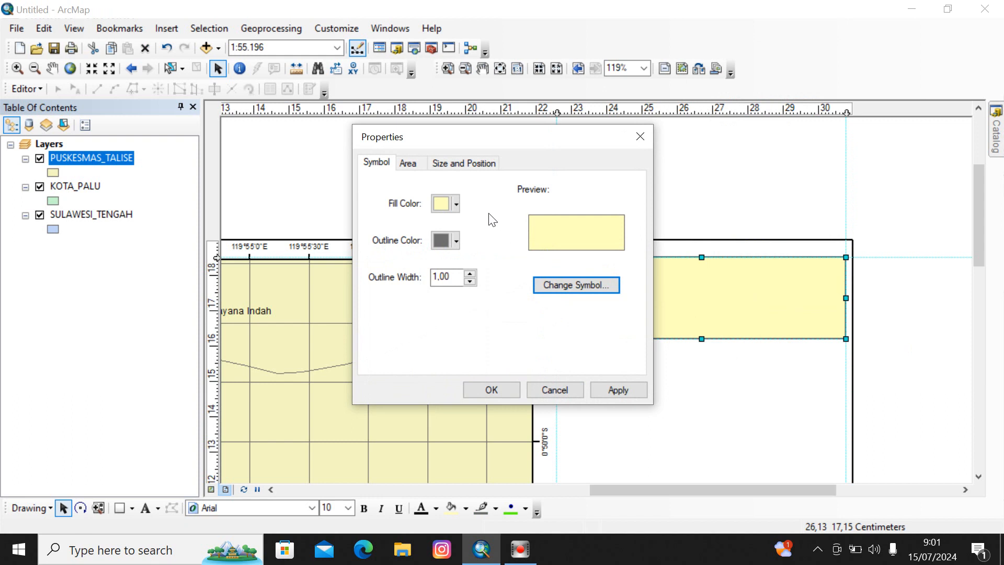
pyautogui.click(455, 204)
pyautogui.click(490, 224)
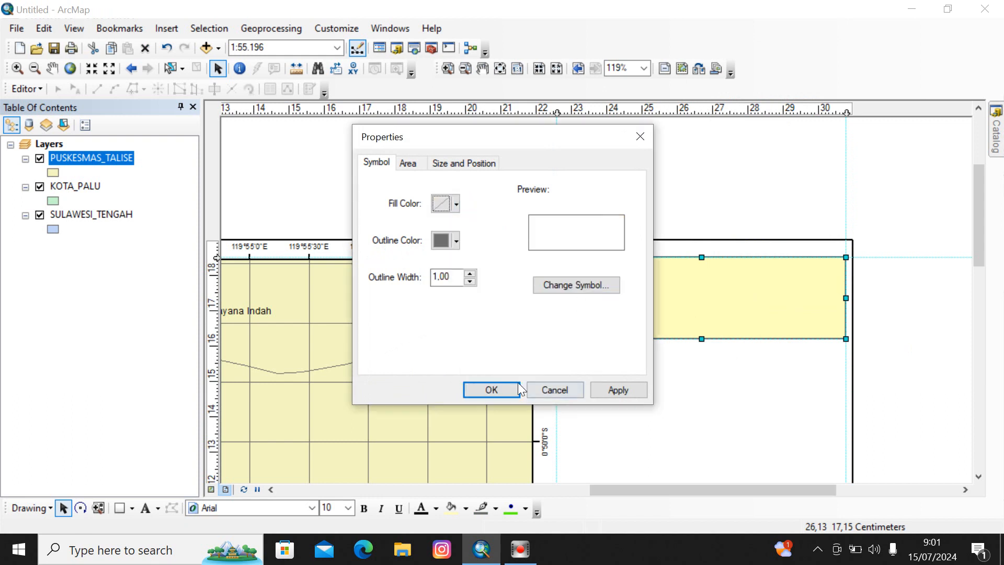
pyautogui.press('Return')
pyautogui.click(720, 384)
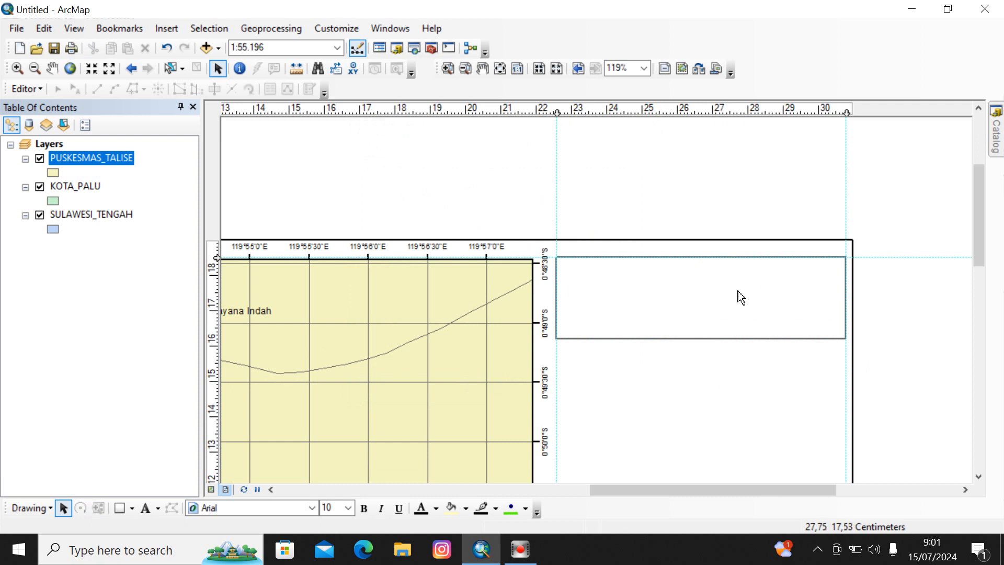
# Place a new text element near the top of the rectangle and clear its placeholder text.
pyautogui.click(158, 505)
pyautogui.click(170, 384)
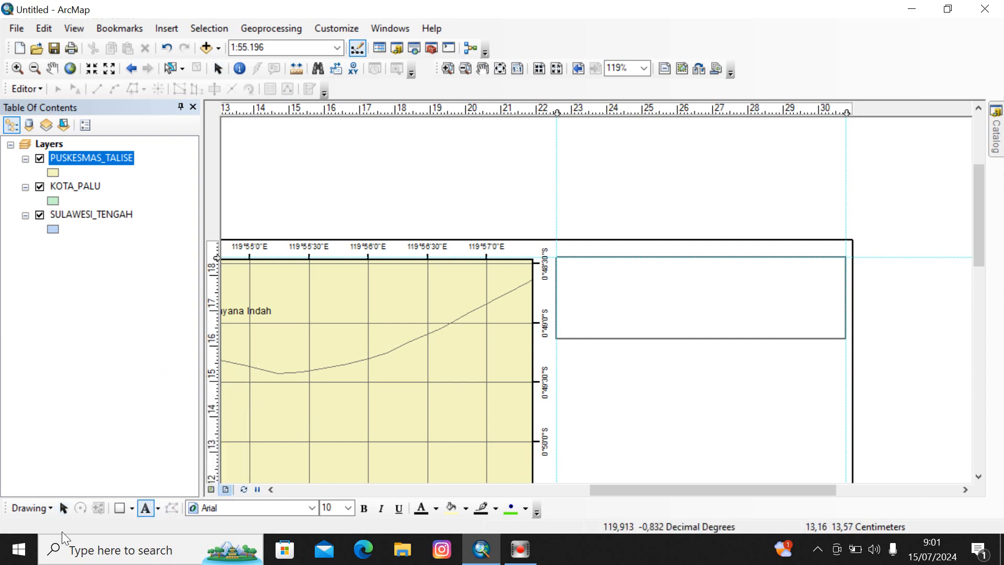
pyautogui.click(158, 507)
pyautogui.click(175, 387)
pyautogui.click(690, 283)
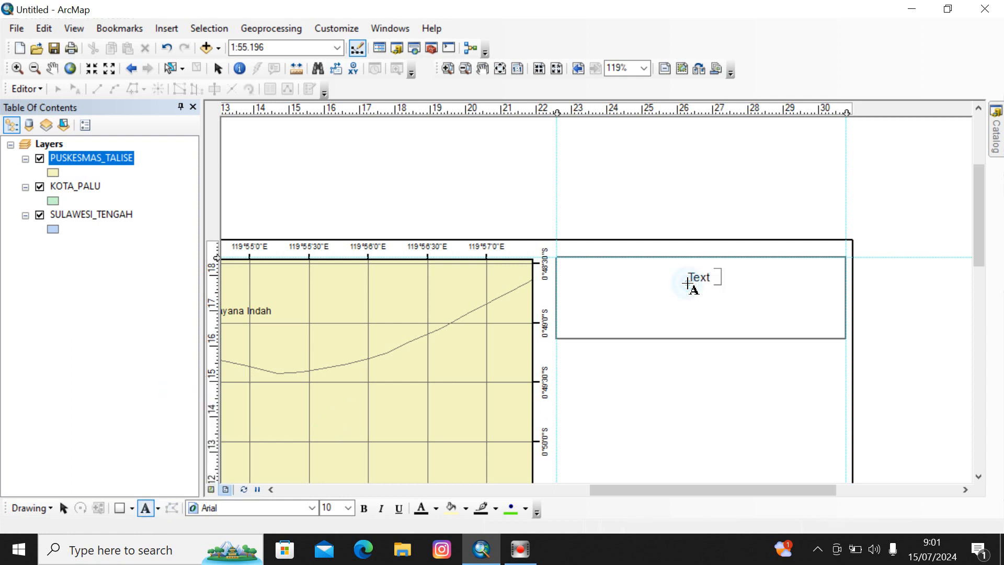
pyautogui.press('Delete')
pyautogui.press('Delete')
pyautogui.press('Delete')
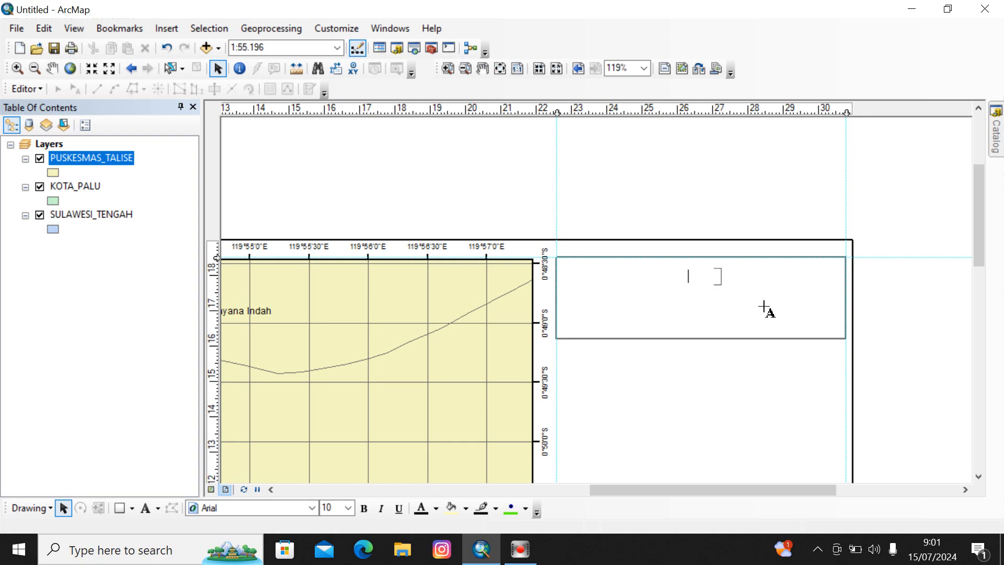
# Enter "PETA DISTRIBUSI KASUS HIPERTENSI WILAYAH KERJA" as the text of the new title element.
pyautogui.write('PW')
pyautogui.write('ETA')
pyautogui.write(' DIST')
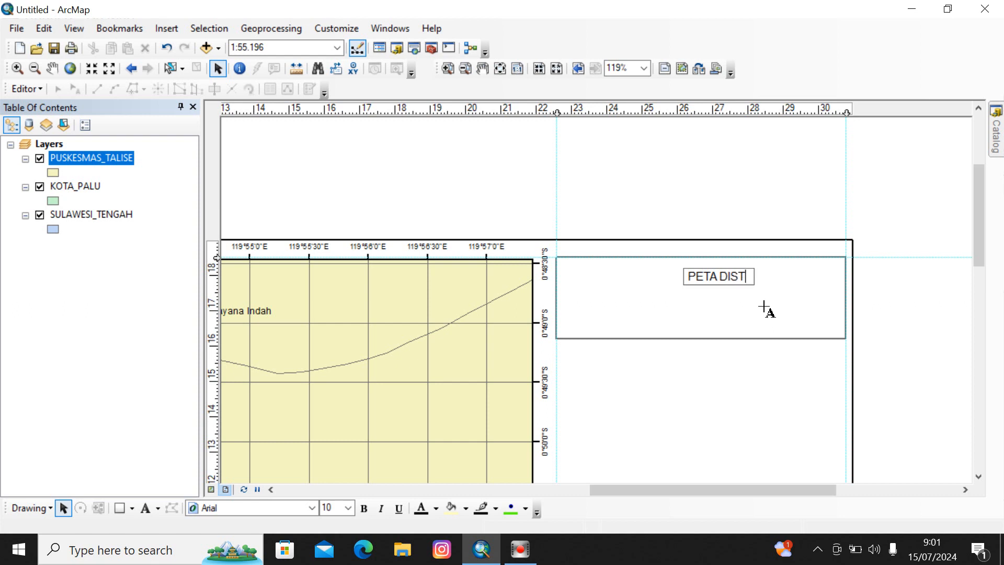
pyautogui.write('RIBUSI Ka')
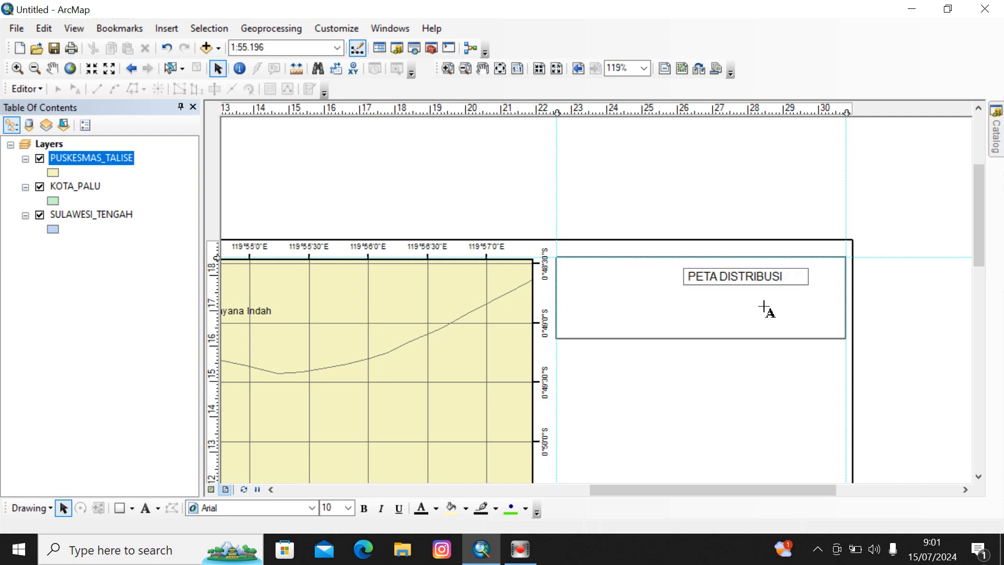
pyautogui.write('jad')
pyautogui.press('BackSpace')
pyautogui.press('BackSpace')
pyautogui.press('BackSpace')
pyautogui.press('BackSpace')
pyautogui.press('BackSpace')
pyautogui.press('BackSpace')
pyautogui.press('BackSpace')
pyautogui.press('BackSpace')
pyautogui.write('KASUS H')
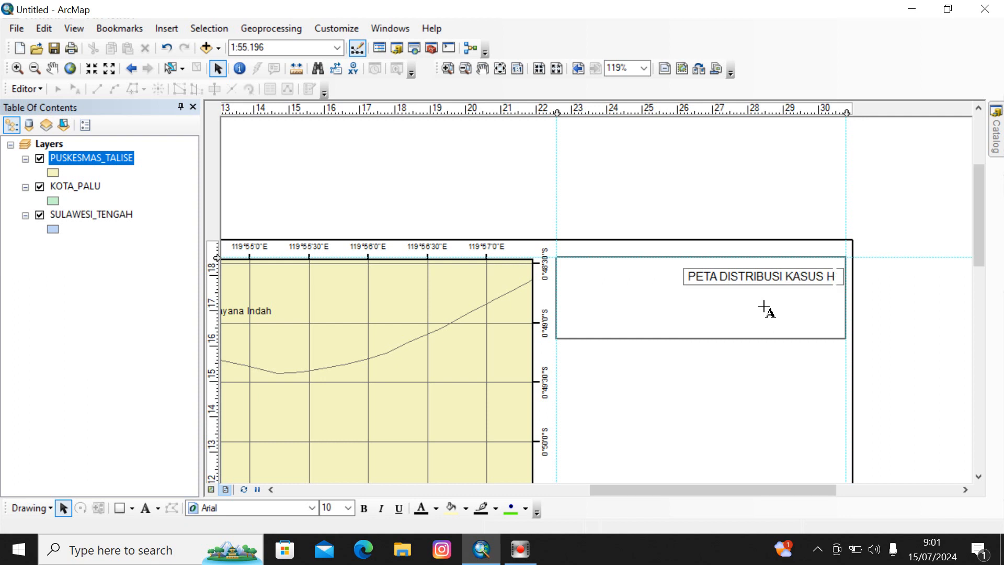
pyautogui.write('IPERTENSI')
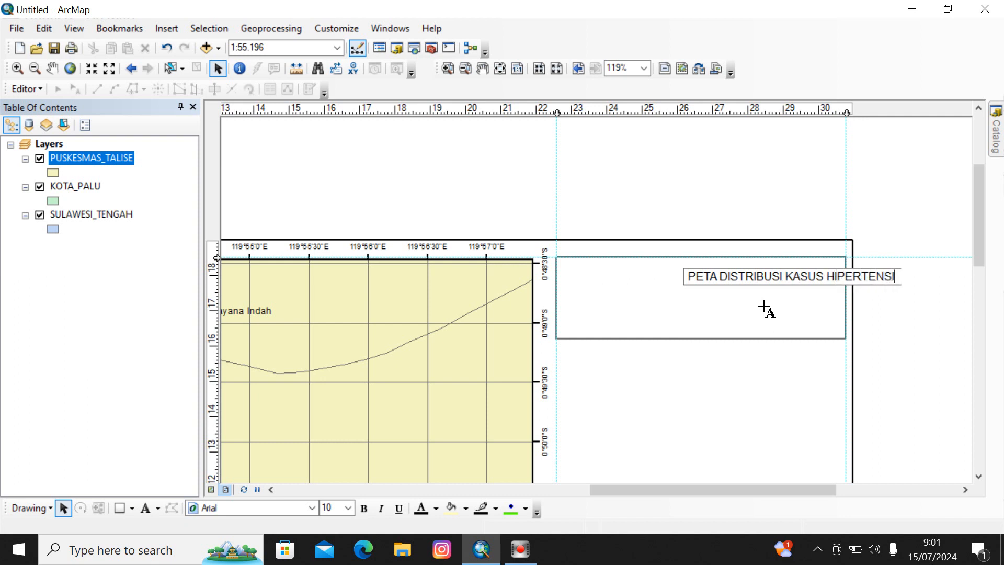
pyautogui.write(' WILAY')
pyautogui.press('BackSpace')
pyautogui.press('BackSpace')
pyautogui.press('BackSpace')
pyautogui.write('LAYAH')
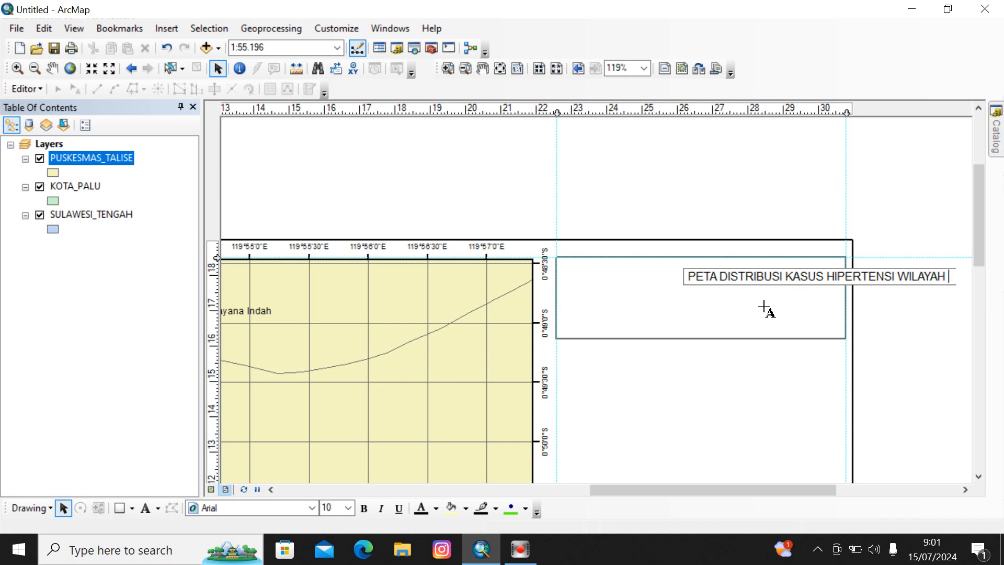
pyautogui.write(' KER')
pyautogui.click(764, 308)
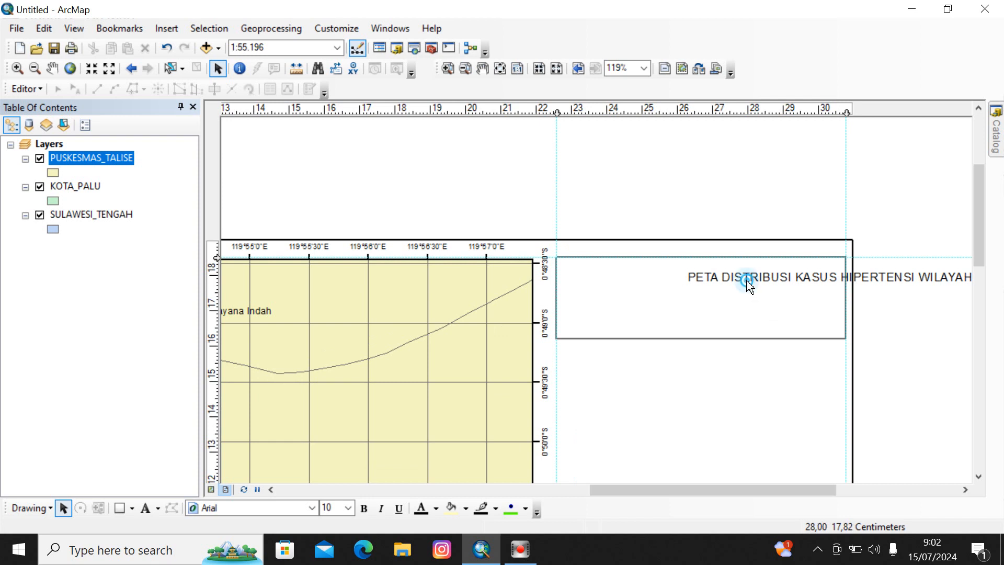
# Break the title before WILAYAH and complete it as "WILAYAH KERJA PUSKESMAS TALISE" with "TAHUN 2024" on a third line.
pyautogui.moveTo(753, 285); pyautogui.dragTo(669, 292)
pyautogui.doubleClick(730, 285)
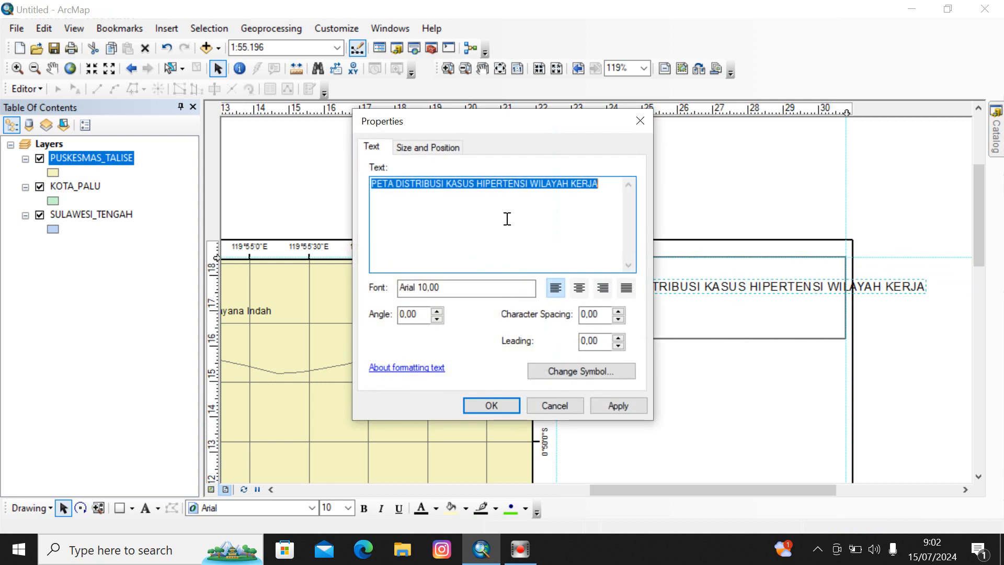
pyautogui.click(598, 183)
pyautogui.click(530, 183)
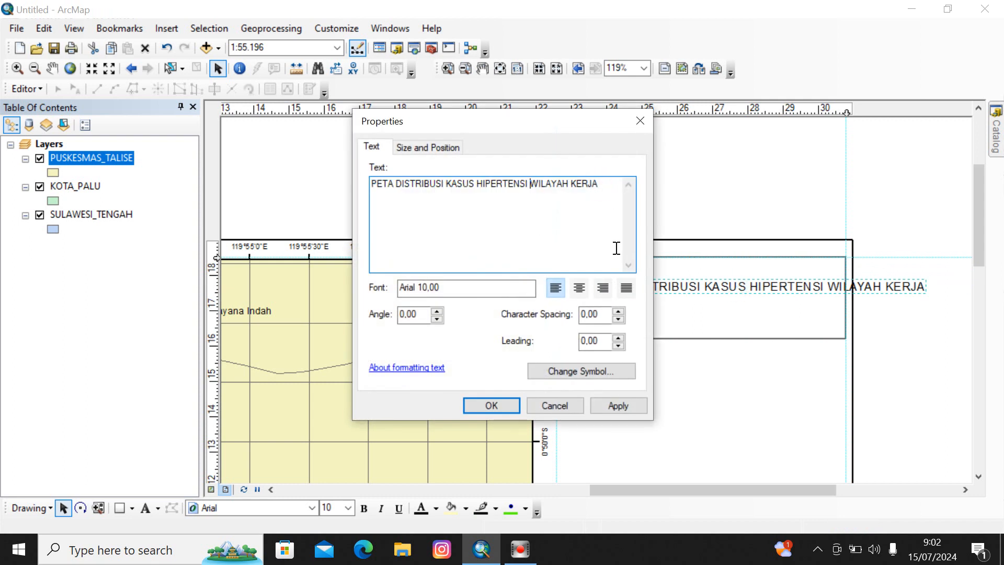
pyautogui.press('Return')
pyautogui.click(439, 200)
pyautogui.write('PUSKESMAS TA')
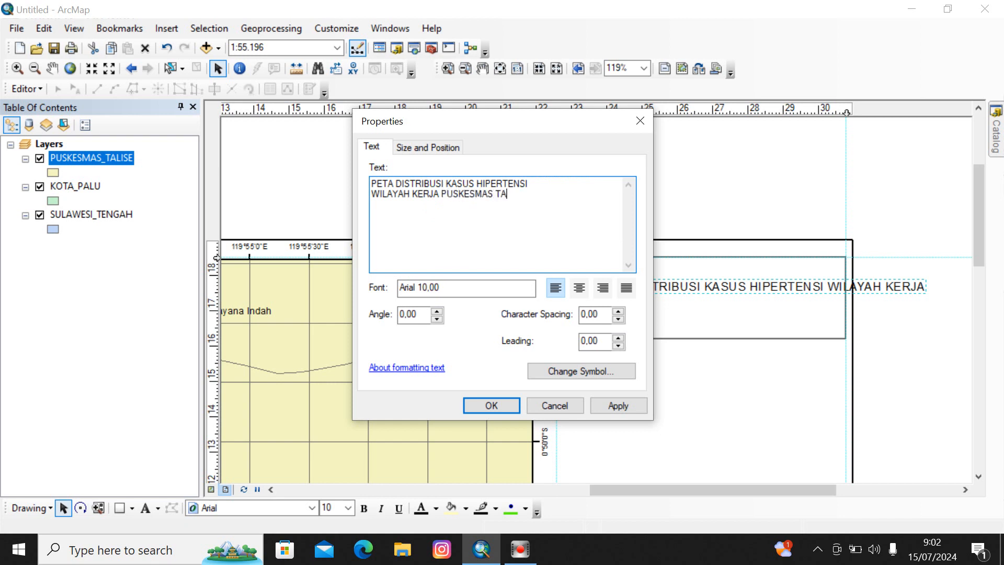
pyautogui.write('HUN 2024')
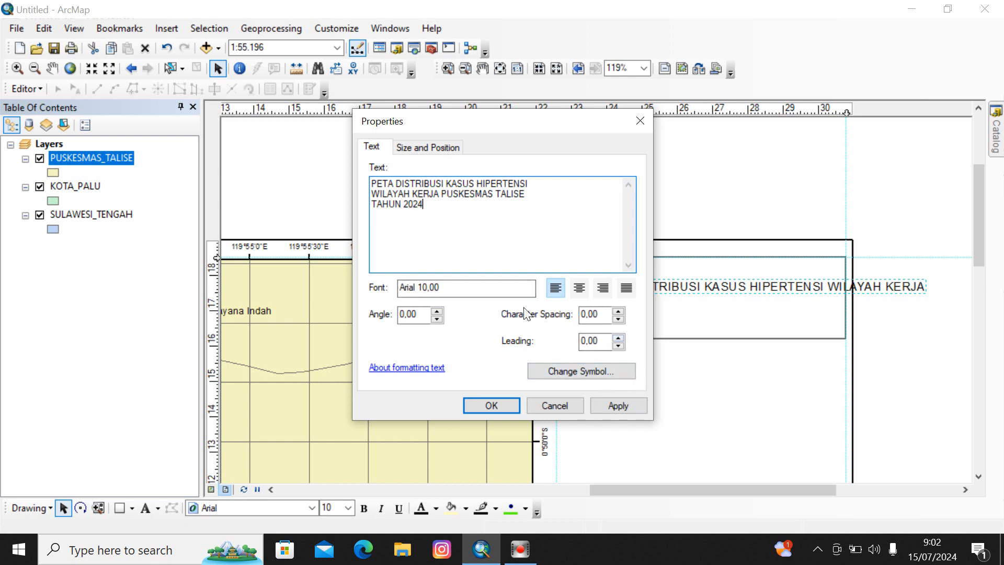
pyautogui.click(622, 406)
pyautogui.click(487, 403)
# Center-align the title's lines and move the title into the empty area above the page frame.
pyautogui.moveTo(669, 272)
pyautogui.mouseDown()
pyautogui.moveTo(661, 296)
pyautogui.moveTo(657, 286)
pyautogui.moveTo(670, 278)
pyautogui.mouseUp()
pyautogui.doubleClick(672, 280)
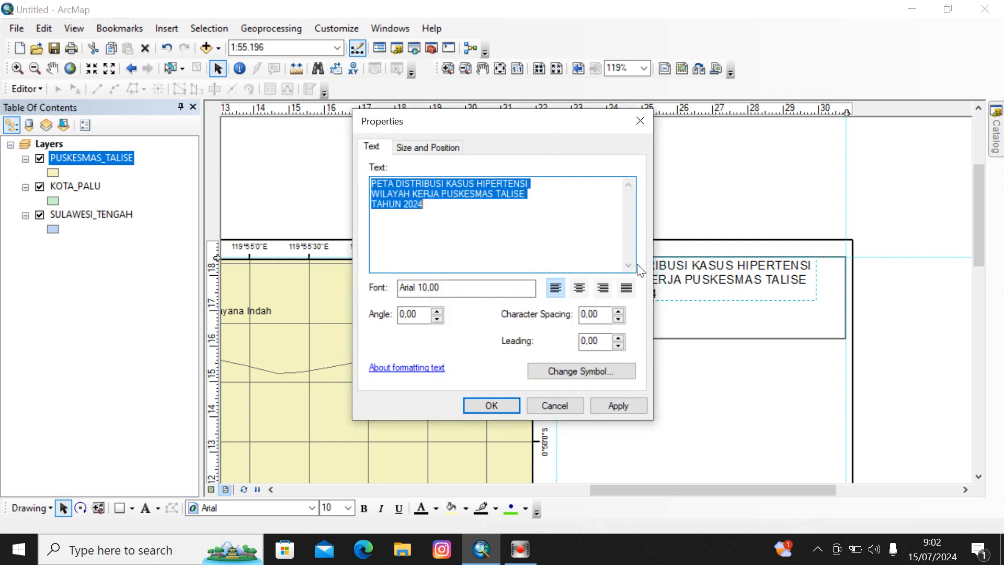
pyautogui.click(578, 288)
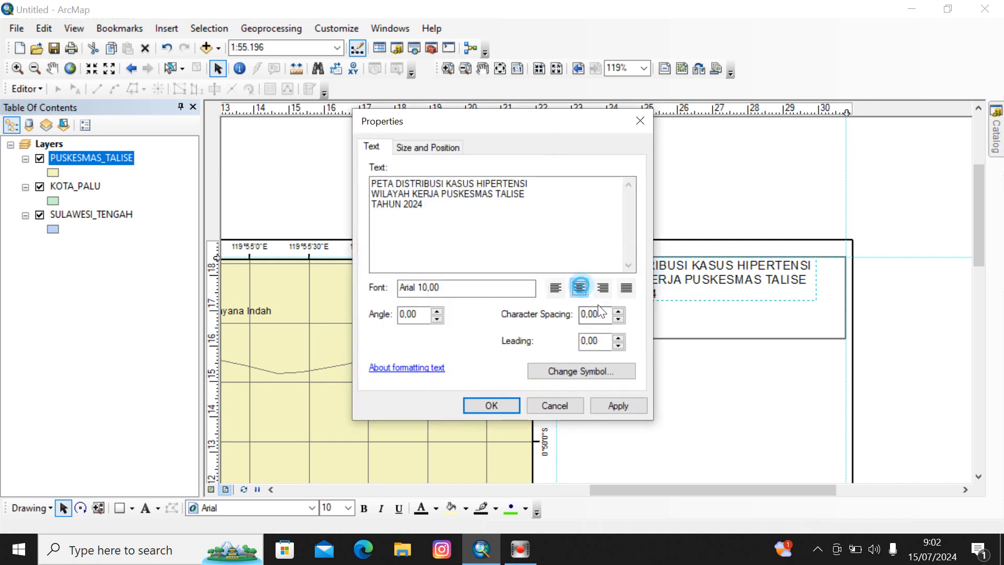
pyautogui.click(618, 406)
pyautogui.click(491, 405)
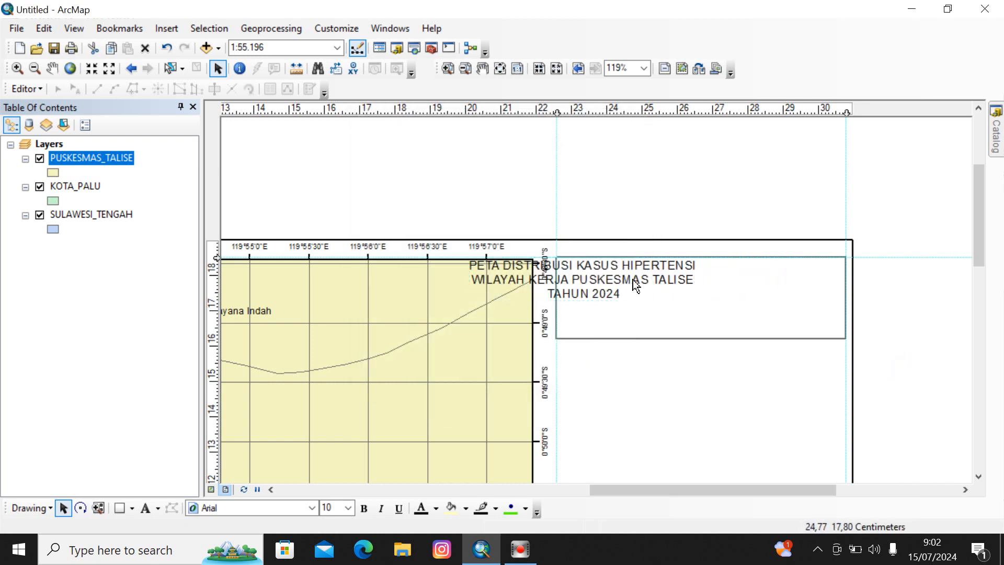
pyautogui.moveTo(626, 274); pyautogui.dragTo(699, 176)
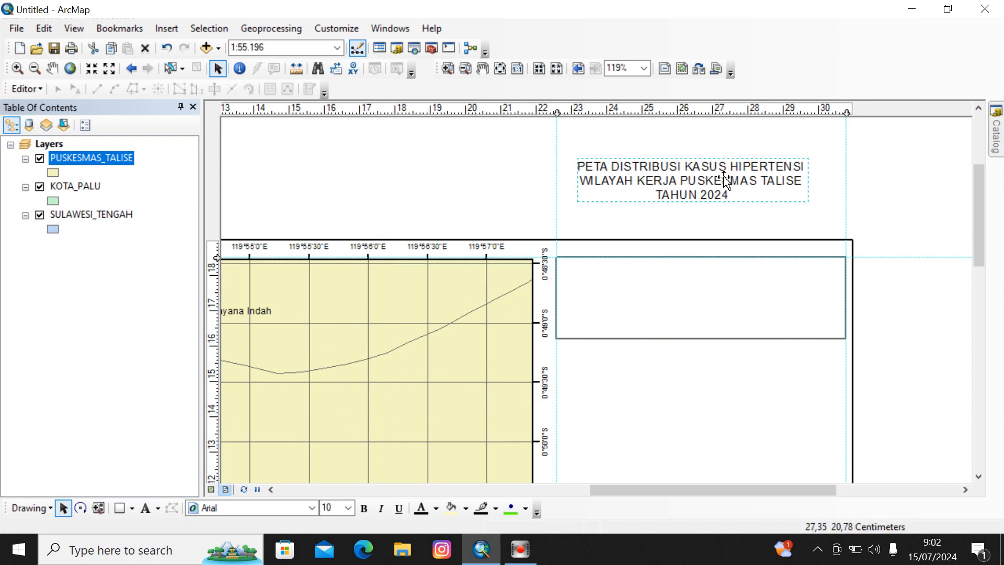
# Remove the line break before WILAYAH so the title's first two lines are joined.
pyautogui.doubleClick(691, 186)
pyautogui.click(620, 189)
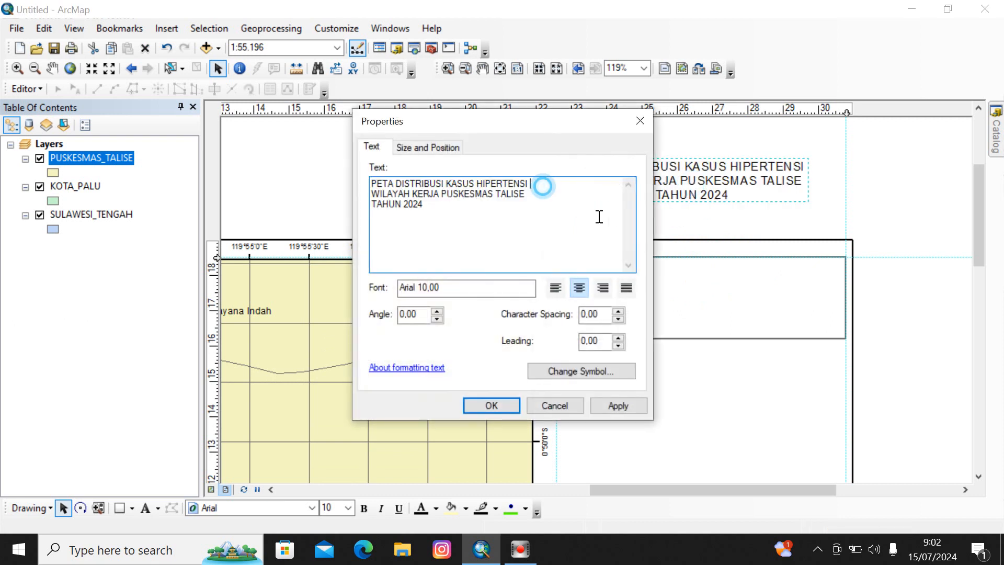
pyautogui.press('Delete')
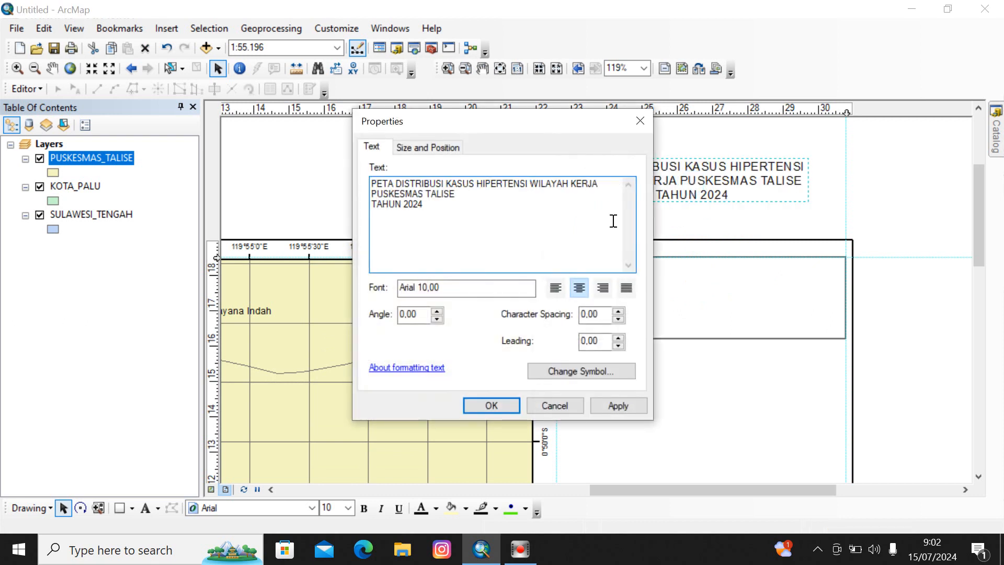
pyautogui.click(620, 404)
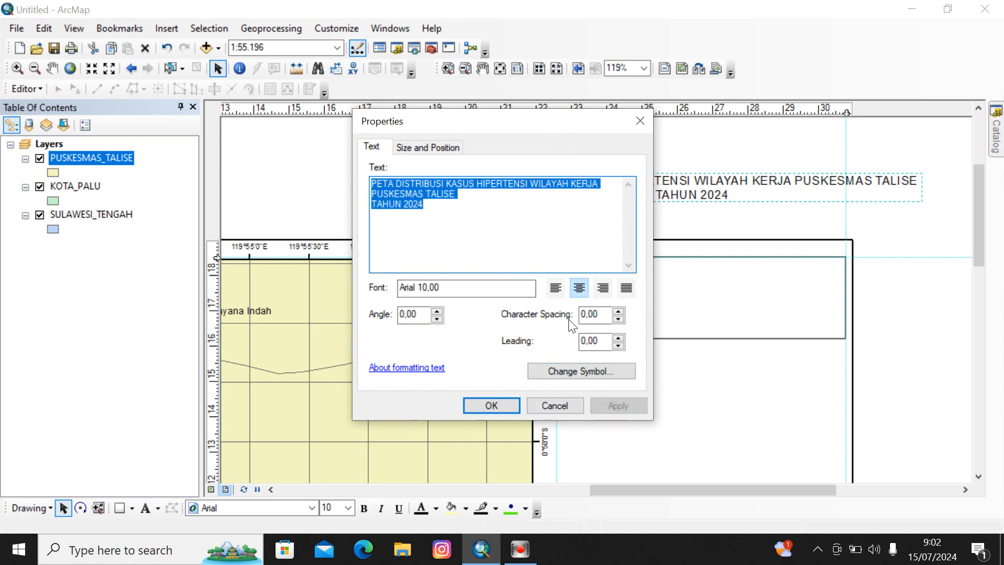
pyautogui.click(490, 405)
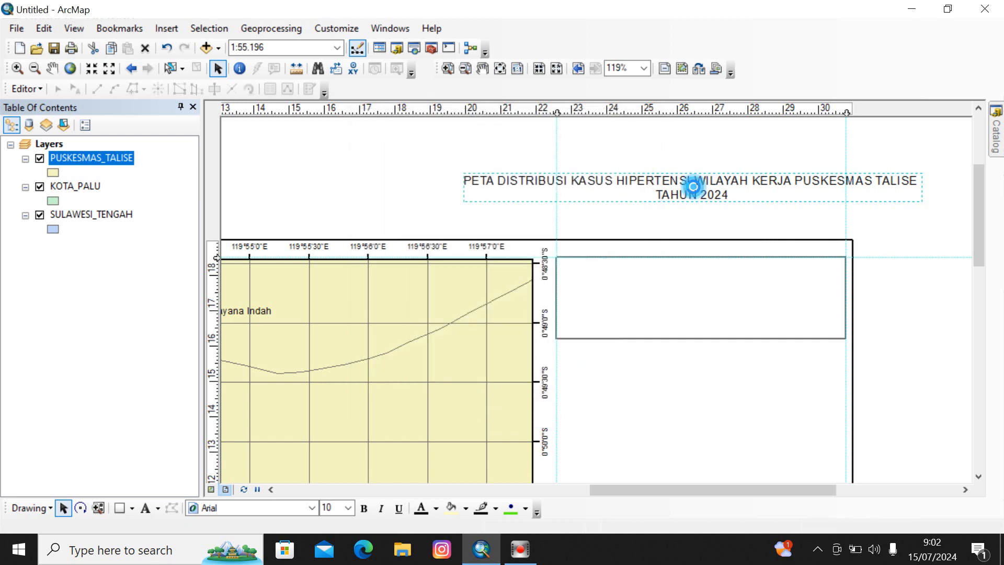
# Rewrap the title into two lines, "PETA DISTRIBUSI KASUS HIPERTENSI WILAYAH" and "KERJA PUSKESMAS TALISE TAHUN 2024".
pyautogui.doubleClick(694, 189)
pyautogui.click(481, 238)
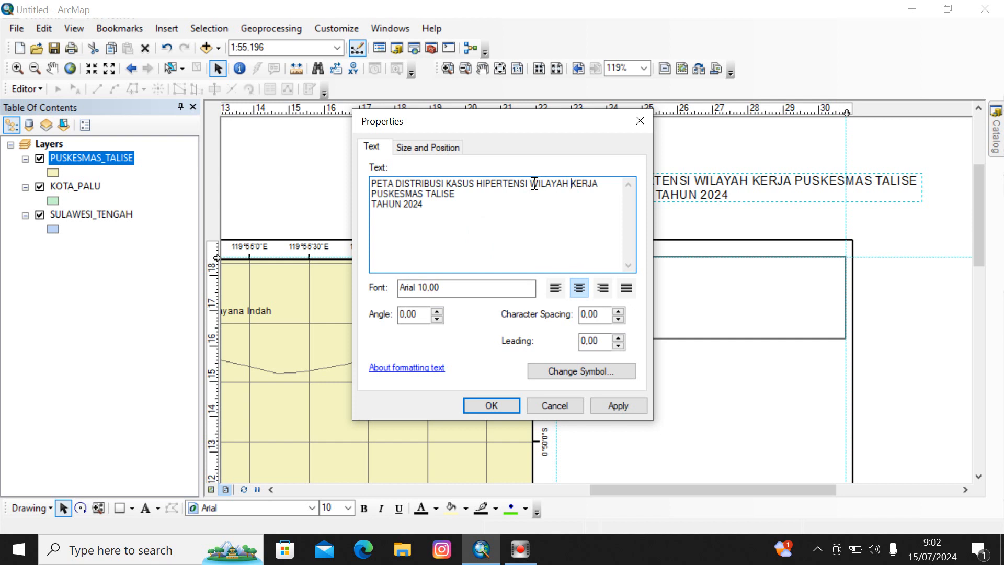
pyautogui.click(571, 183)
pyautogui.press('Return')
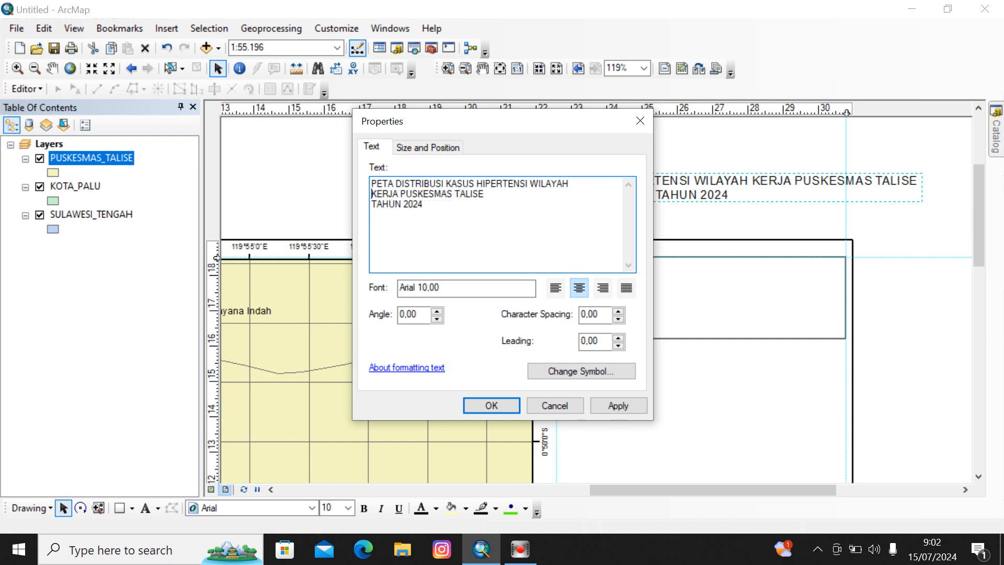
pyautogui.click(508, 199)
pyautogui.press('Delete')
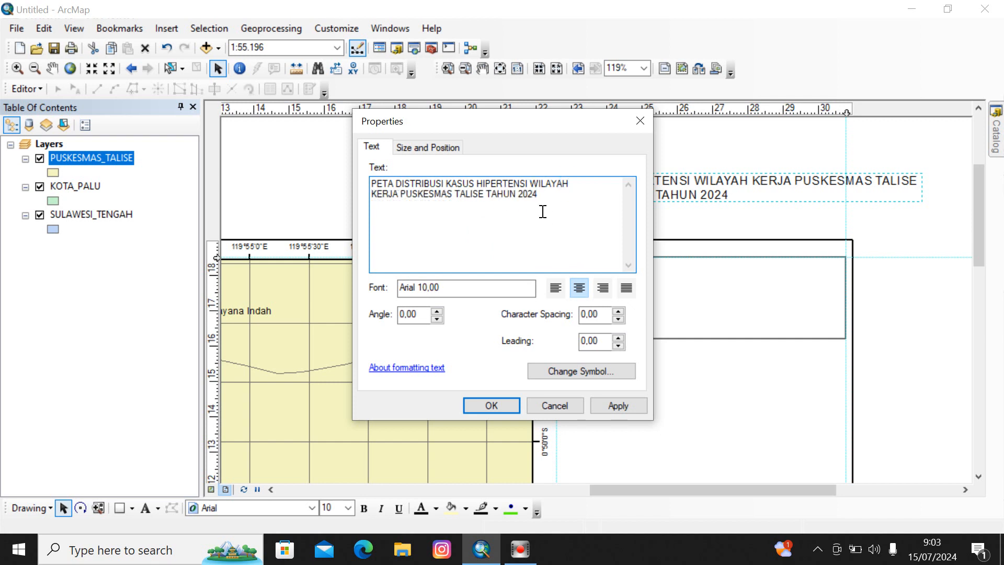
pyautogui.click(618, 407)
pyautogui.click(512, 406)
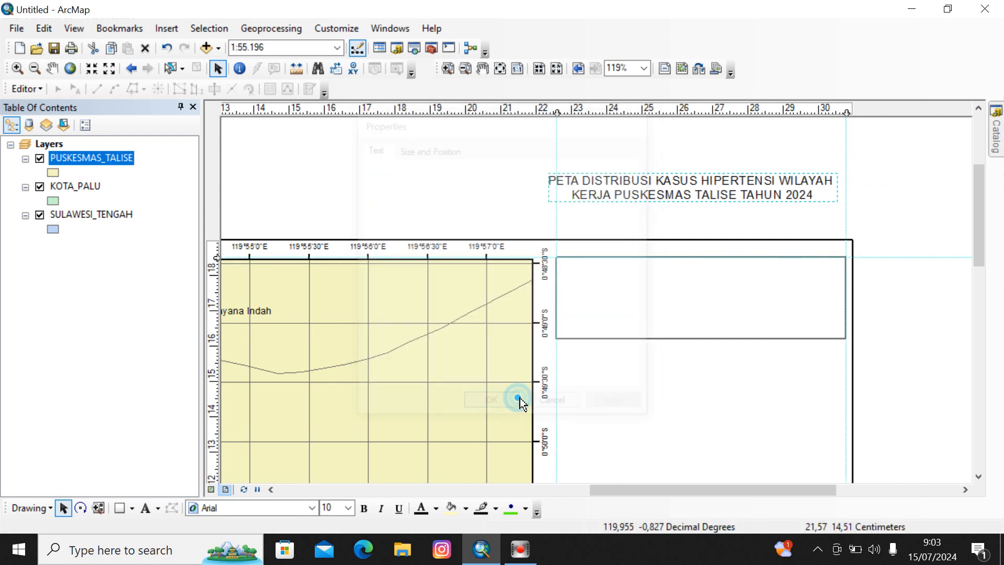
# Move the title into the upper part of the rectangle and nudge it slightly down and to the right.
pyautogui.moveTo(692, 186); pyautogui.dragTo(701, 271)
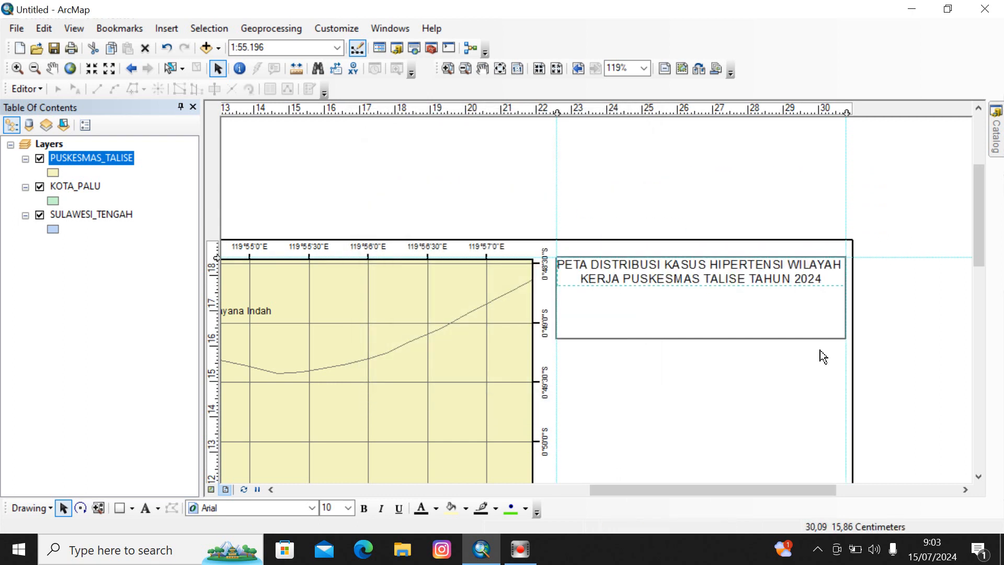
pyautogui.press('Down')
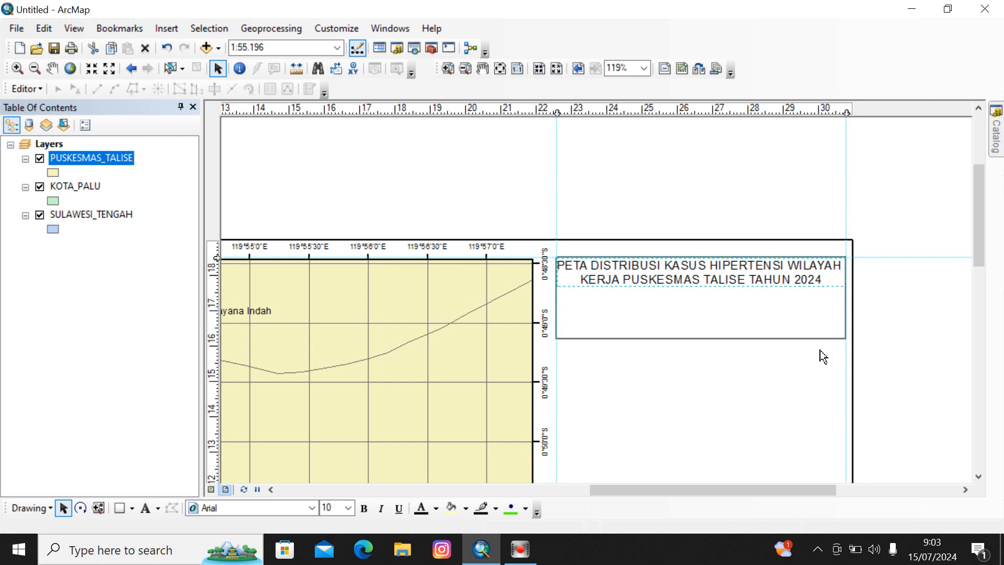
pyautogui.press('Down')
pyautogui.press('Down')
pyautogui.press('Down')
pyautogui.press('Right')
pyautogui.press('Right')
pyautogui.press('Right')
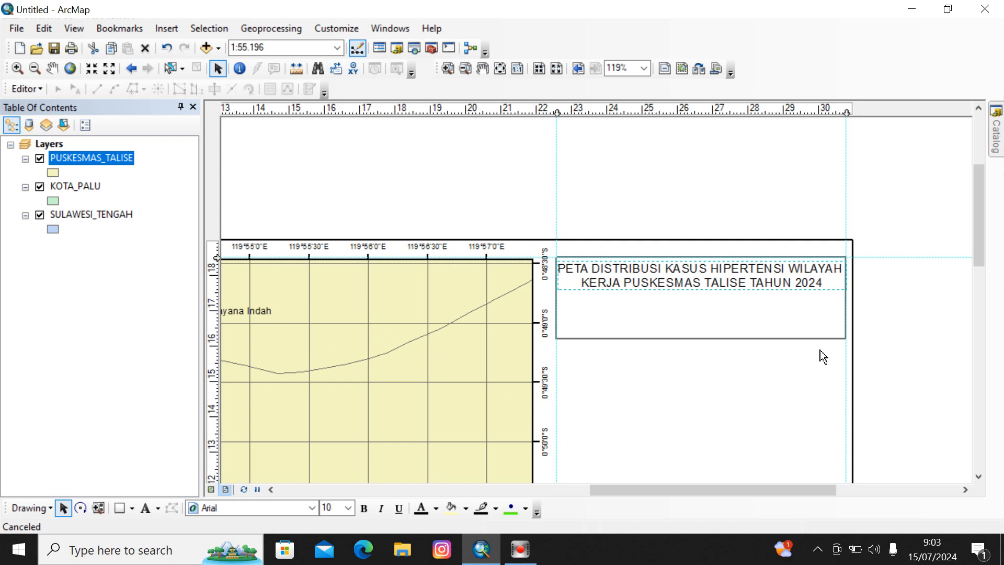
pyautogui.click(916, 340)
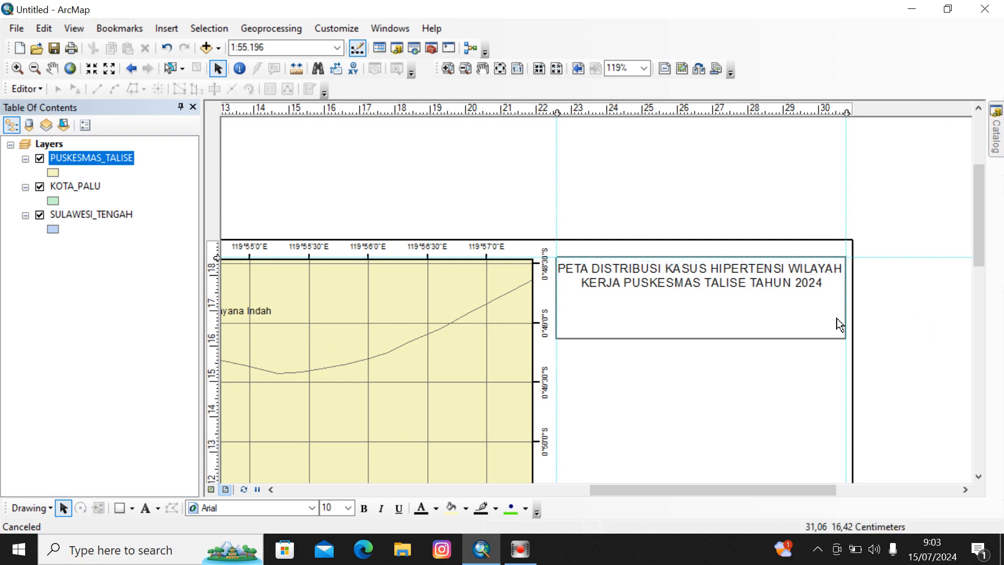
# Put "TAHUN 2024" on its own third line in the title text.
pyautogui.doubleClick(749, 285)
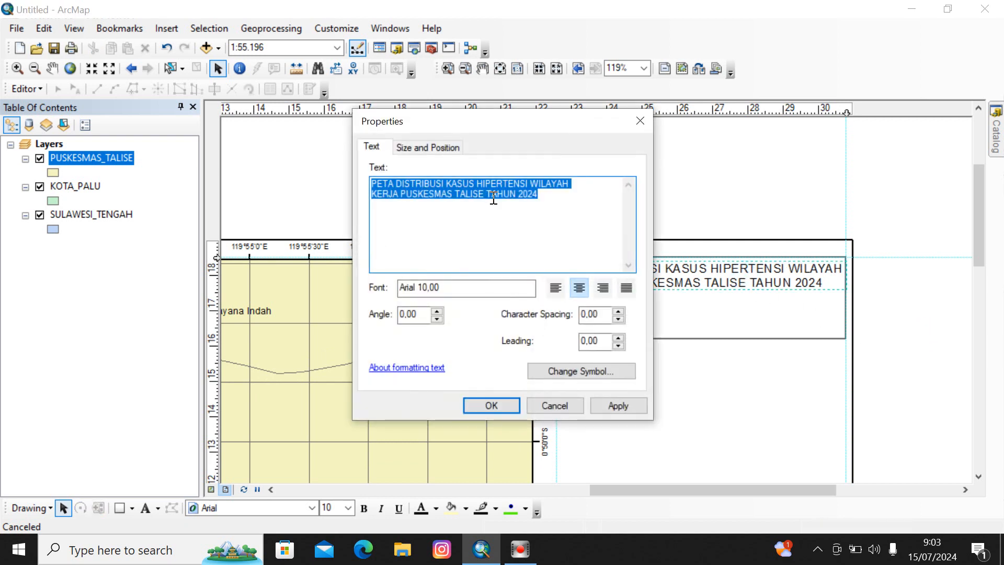
pyautogui.click(485, 192)
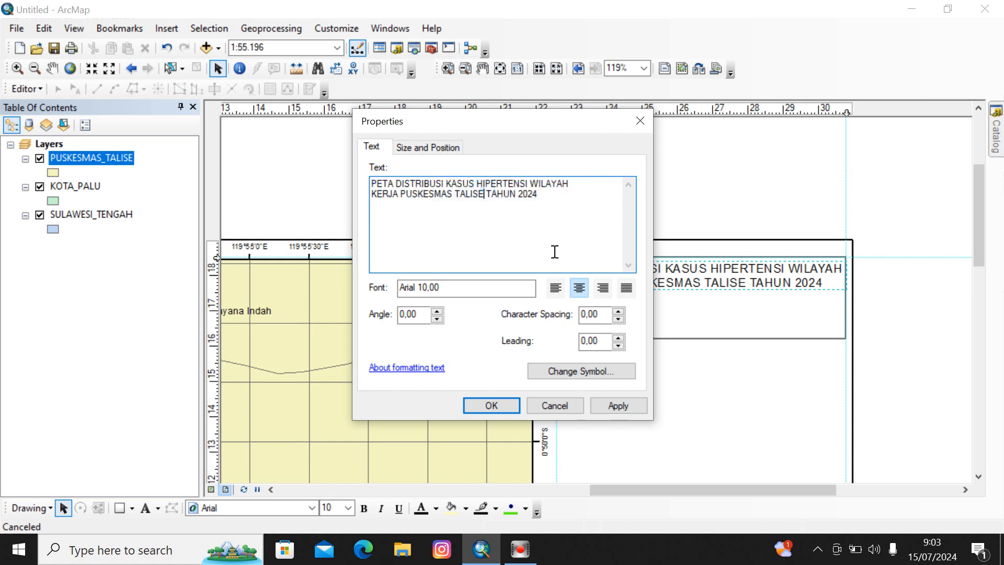
pyautogui.press('Return')
pyautogui.press('Delete')
pyautogui.click(617, 395)
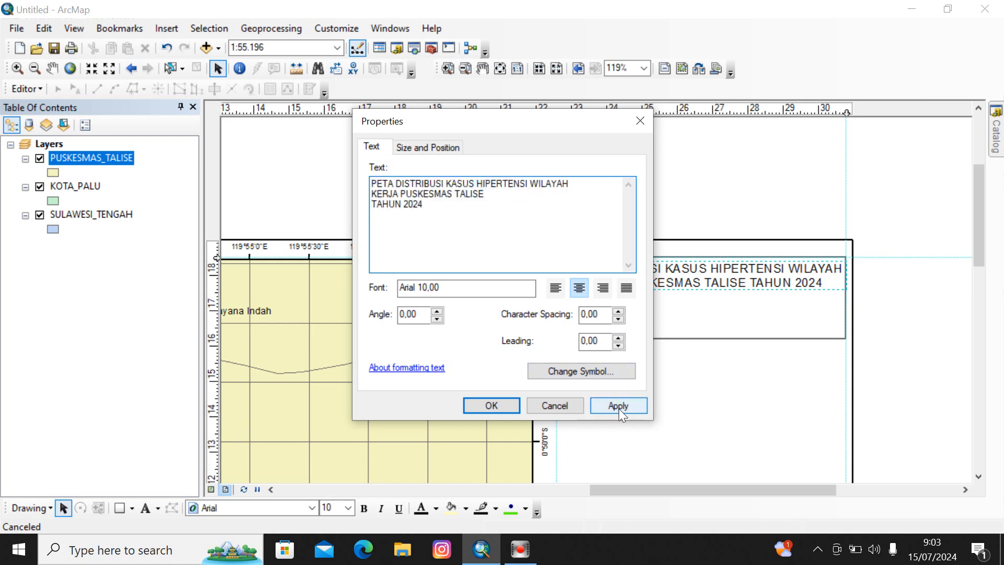
pyautogui.click(506, 397)
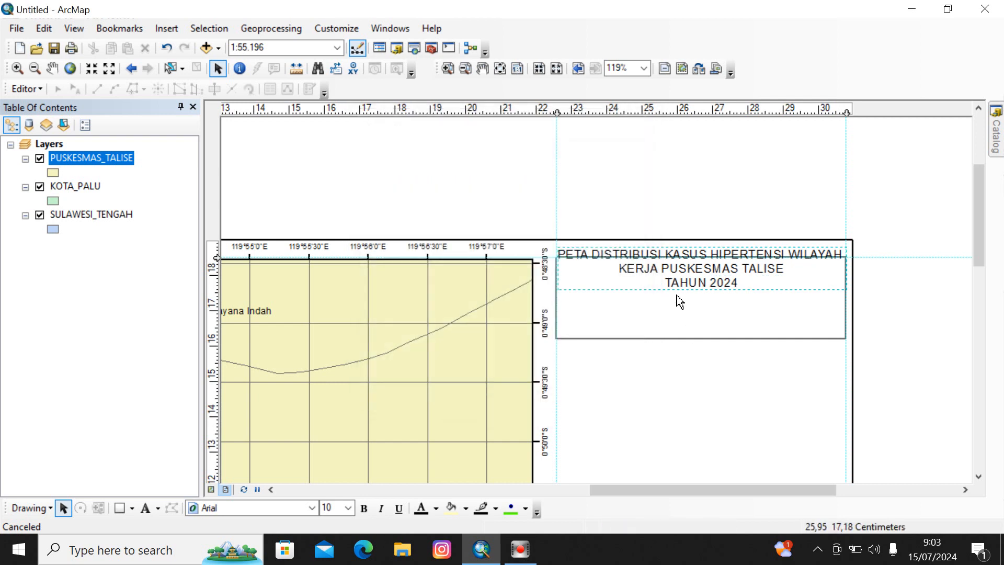
# Lower the title fully inside the rectangle and raise the rectangle's bottom edge to just below the text.
pyautogui.click(695, 280)
pyautogui.click(897, 329)
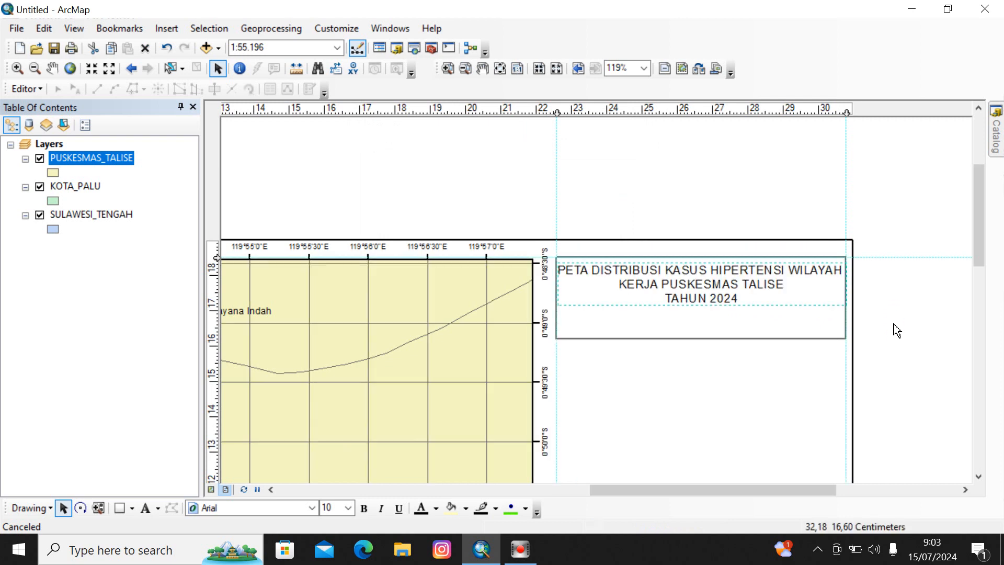
pyautogui.click(893, 324)
pyautogui.click(789, 319)
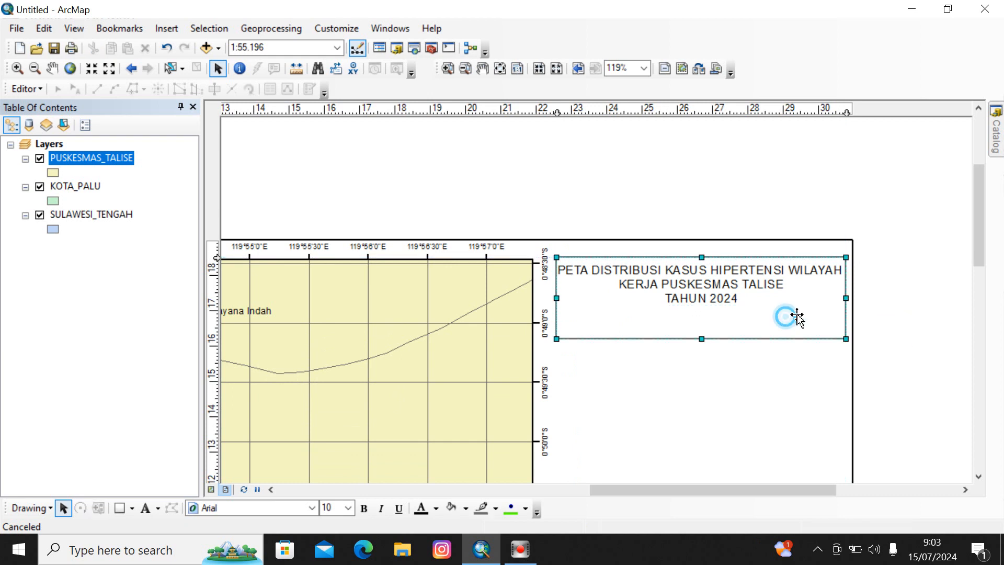
pyautogui.moveTo(701, 338); pyautogui.dragTo(701, 313)
pyautogui.click(940, 342)
# Change the title's text symbol to bold and apply it.
pyautogui.doubleClick(690, 278)
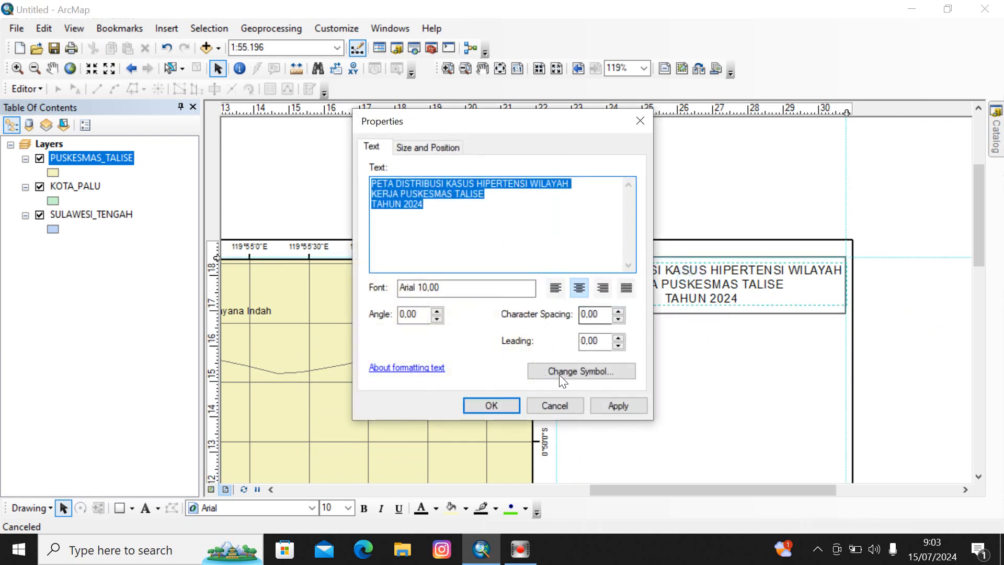
pyautogui.click(578, 371)
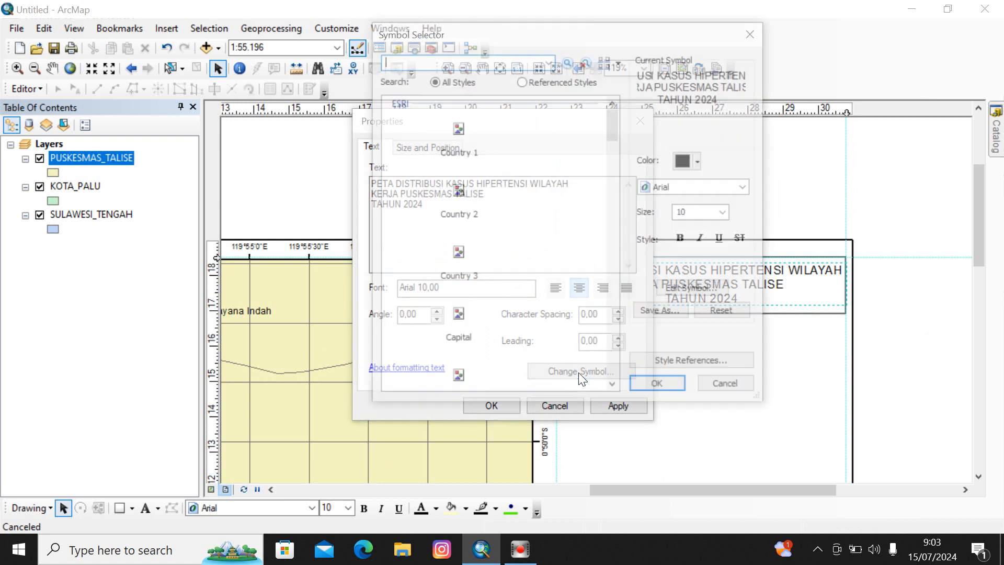
pyautogui.click(683, 240)
pyautogui.click(657, 384)
pyautogui.click(618, 406)
pyautogui.click(490, 406)
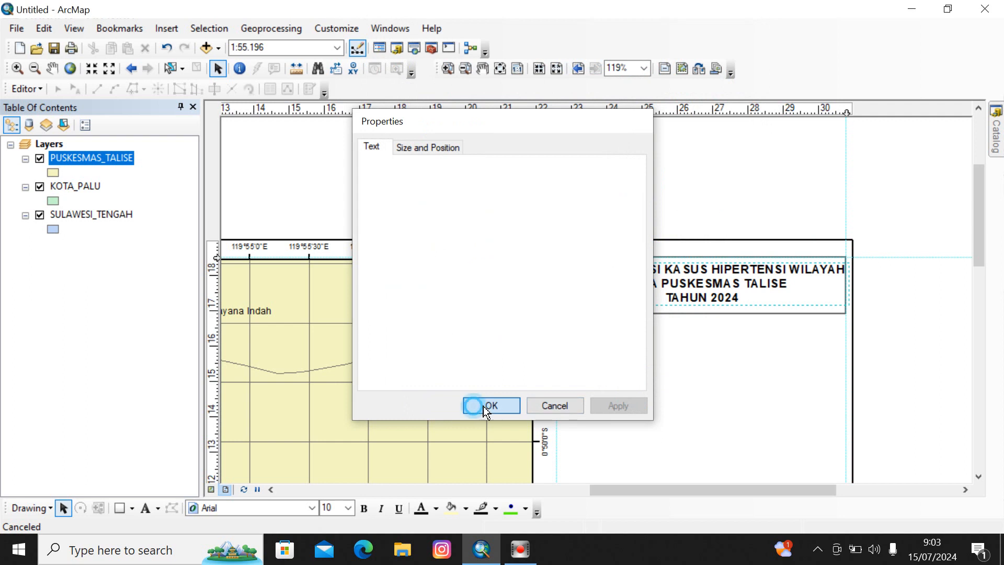
# Shift the vertical guide at the title rectangle's left edge slightly left and stretch the rectangle's left edge to meet it.
pyautogui.click(895, 349)
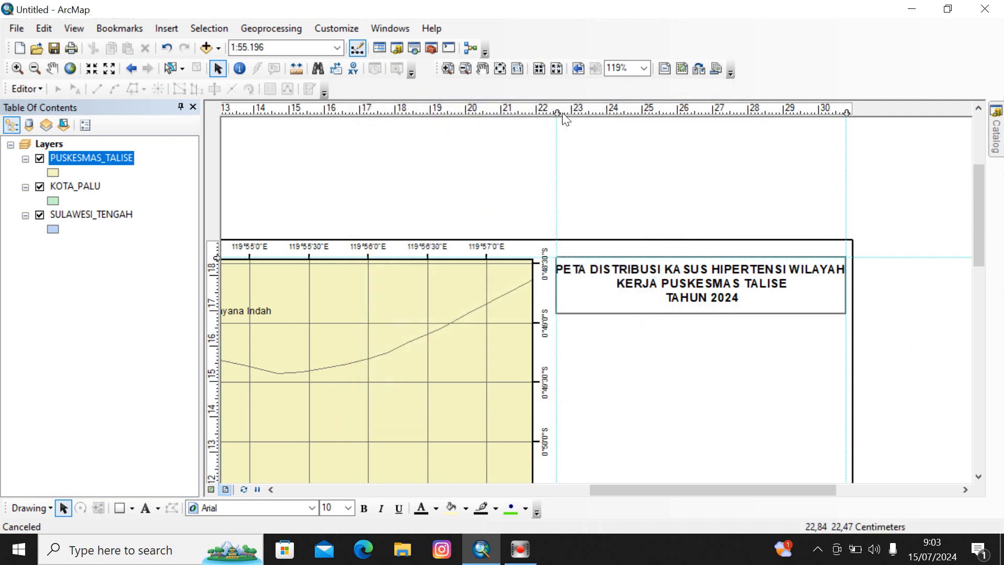
pyautogui.scroll(-3, 552, 124)
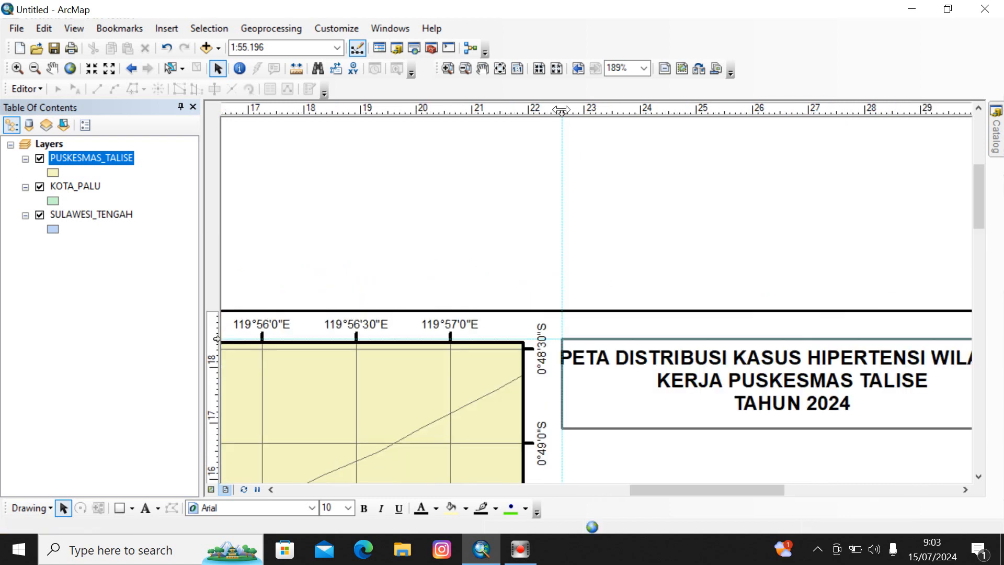
pyautogui.click(561, 110)
pyautogui.moveTo(559, 110); pyautogui.dragTo(556, 109)
pyautogui.click(564, 384)
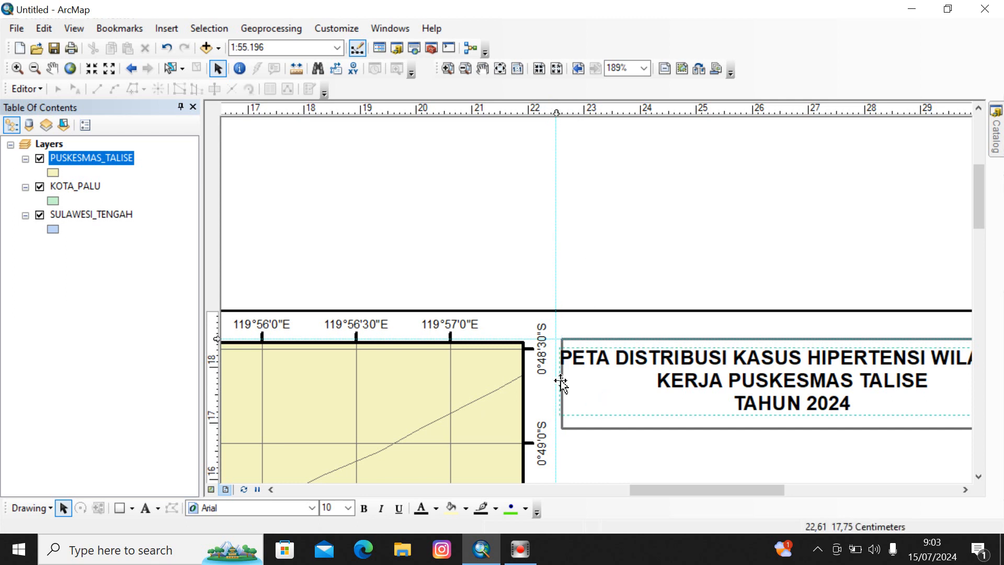
pyautogui.click(589, 385)
pyautogui.moveTo(561, 384); pyautogui.dragTo(556, 381)
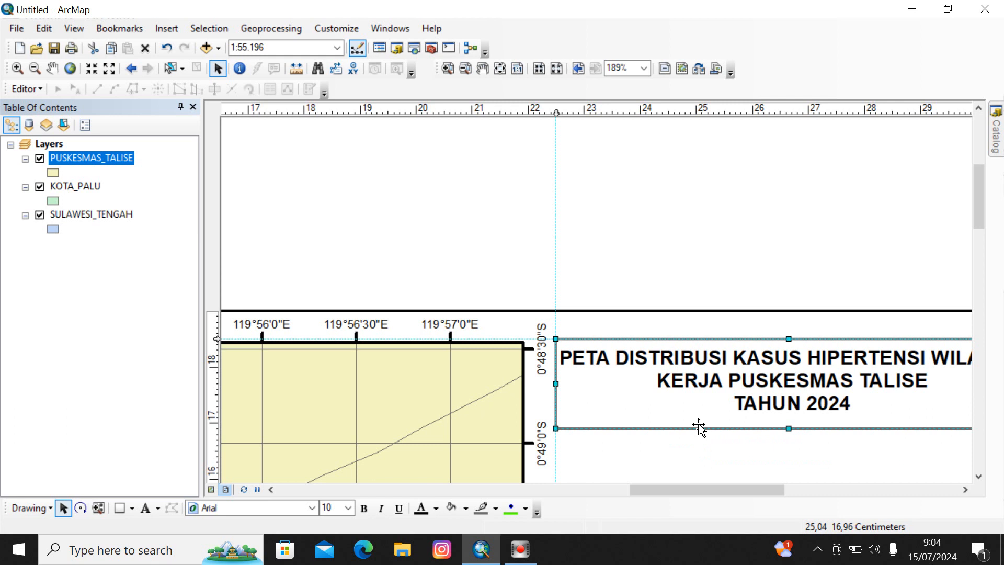
# Nudge the title text slightly down so it sits centred inside its rectangle.
pyautogui.scroll(5, 702, 428)
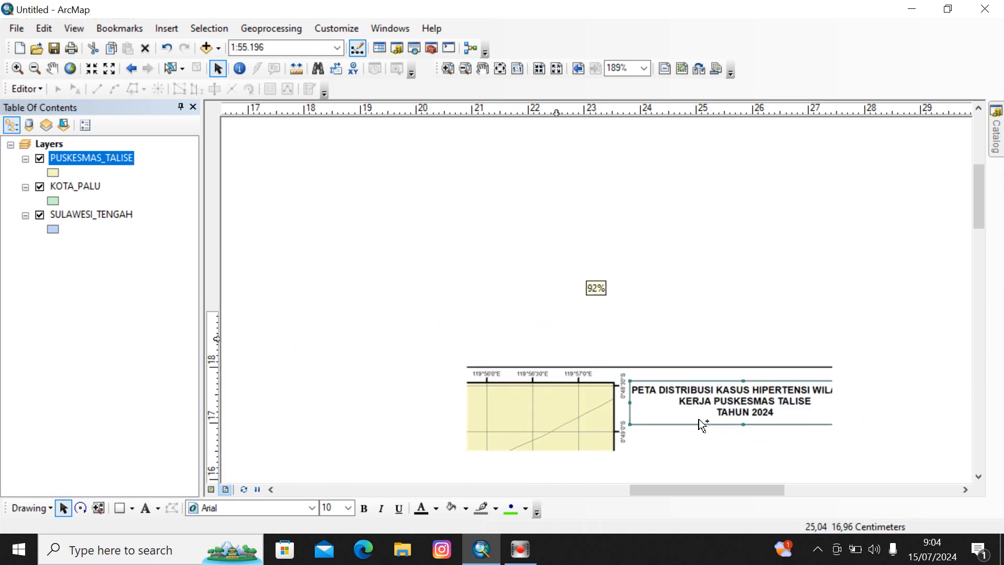
pyautogui.moveTo(978, 204); pyautogui.dragTo(980, 262)
pyautogui.click(904, 291)
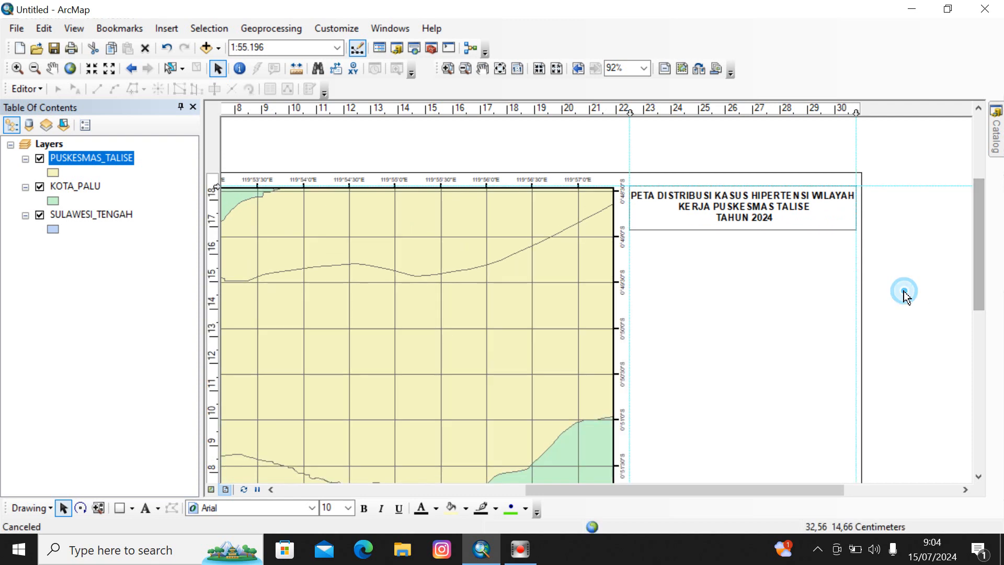
pyautogui.click(727, 218)
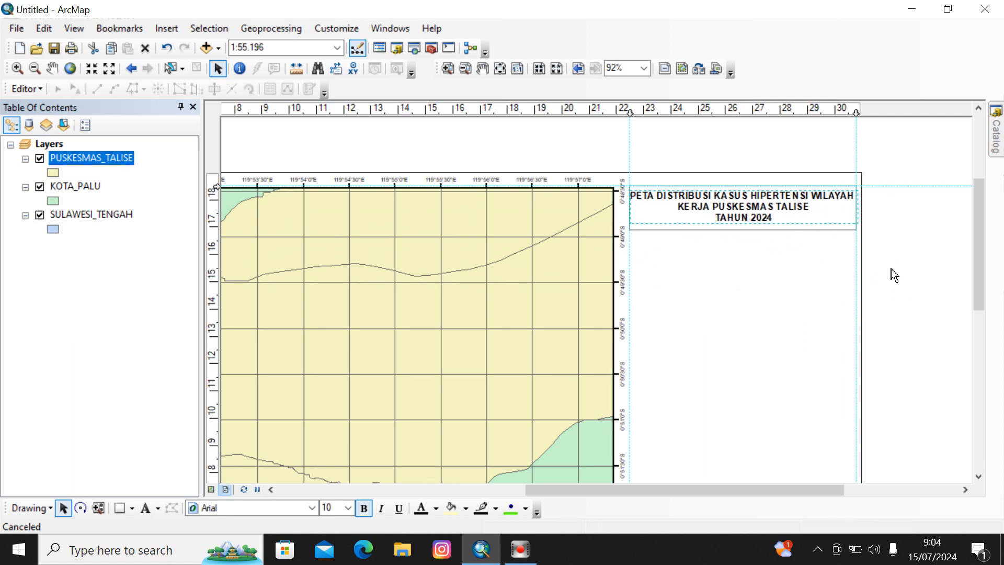
pyautogui.scroll(1, 805, 217)
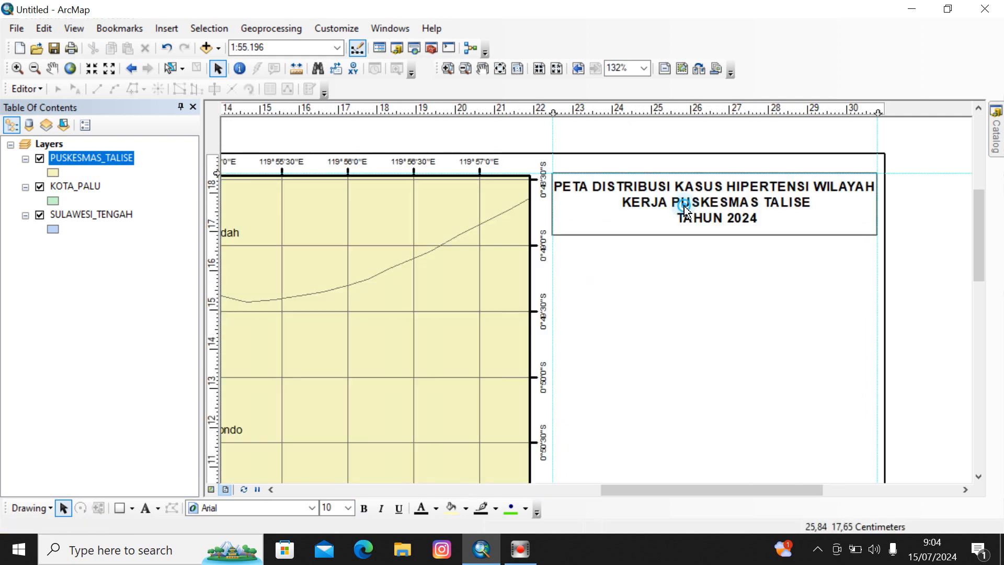
pyautogui.moveTo(684, 208); pyautogui.dragTo(685, 211)
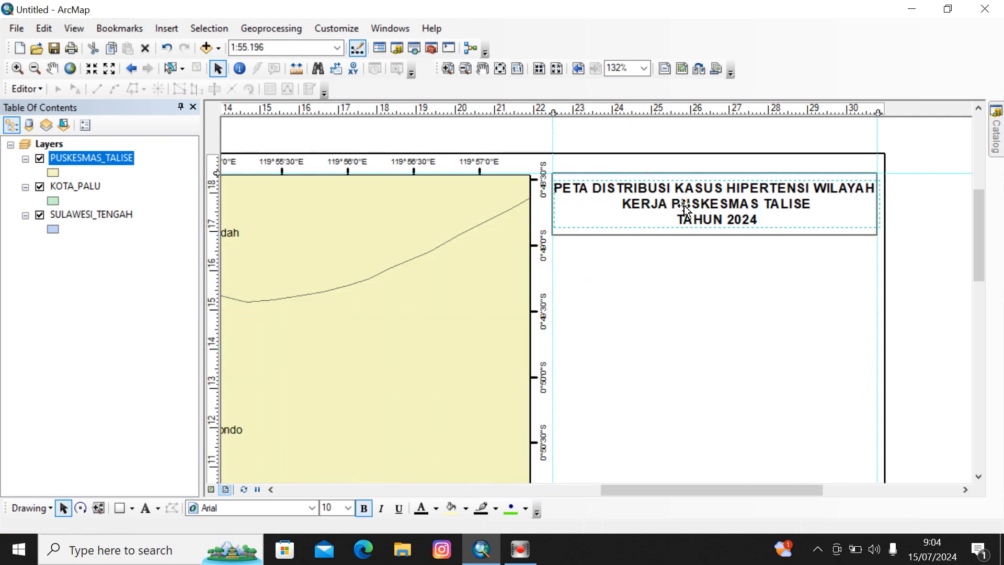
# Place a copy of the title rectangle just below the original and extend its bottom edge slightly downward.
pyautogui.click(836, 235)
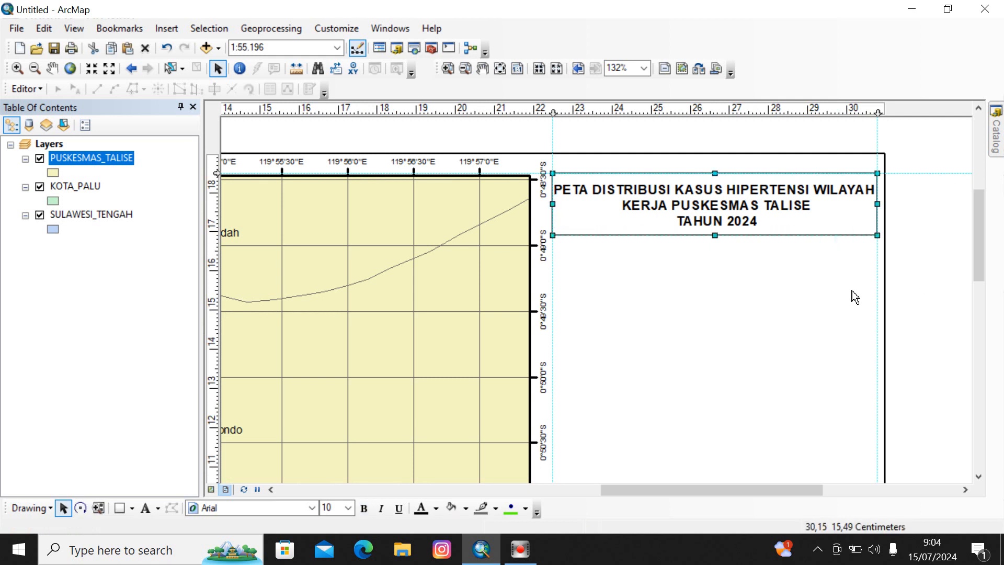
pyautogui.hotkey('ctrl', 'v')
pyautogui.moveTo(826, 251); pyautogui.dragTo(804, 296)
pyautogui.moveTo(714, 306); pyautogui.dragTo(715, 311)
pyautogui.click(922, 344)
# Duplicate the title text and move the copy down over the second rectangle.
pyautogui.click(704, 206)
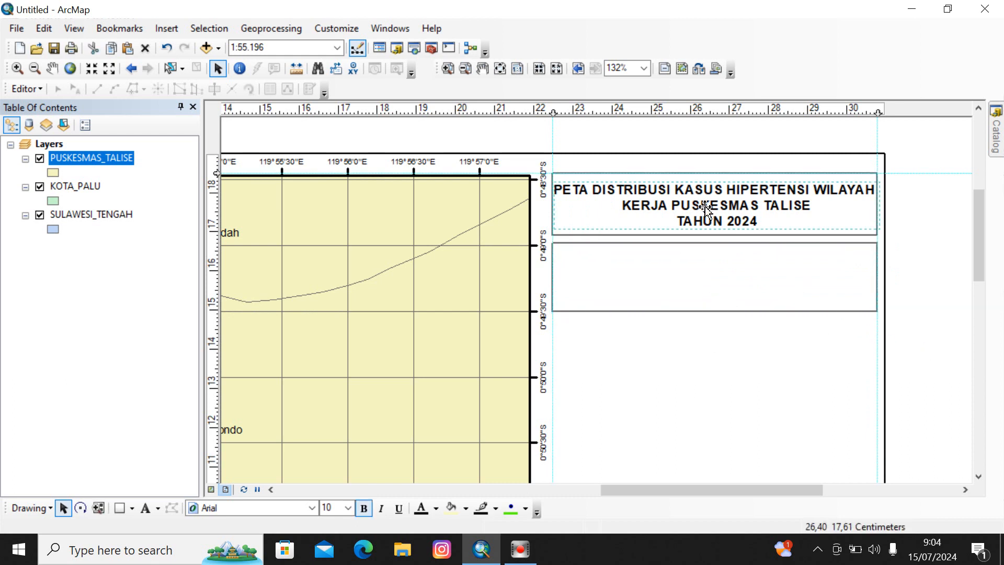
pyautogui.hotkey('ctrl', 'c')
pyautogui.hotkey('ctrl', 'v')
pyautogui.moveTo(727, 220); pyautogui.dragTo(712, 294)
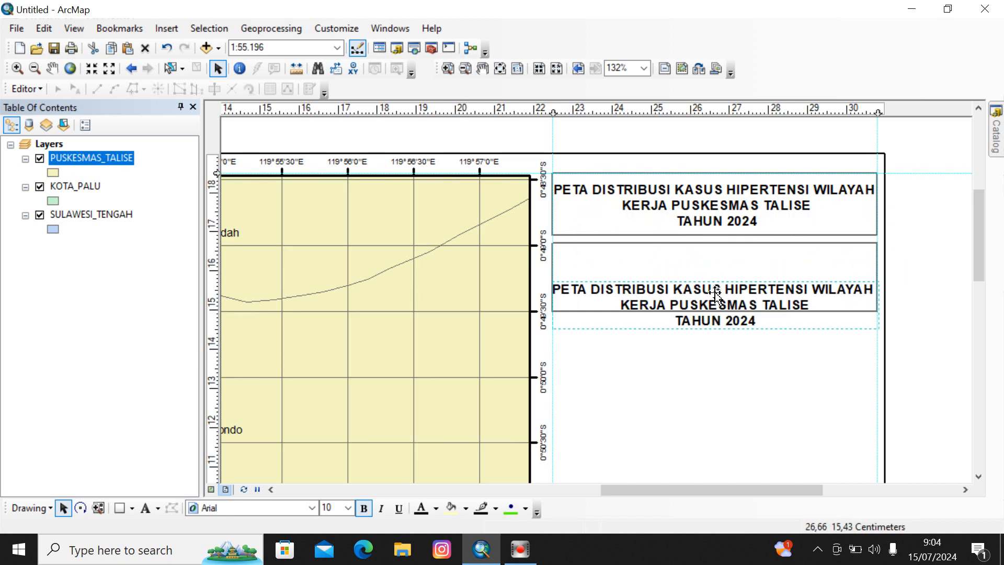
# Replace the copied title text with "Skala: 1:57.450" and move it into the lower part of the second rectangle.
pyautogui.doubleClick(653, 306)
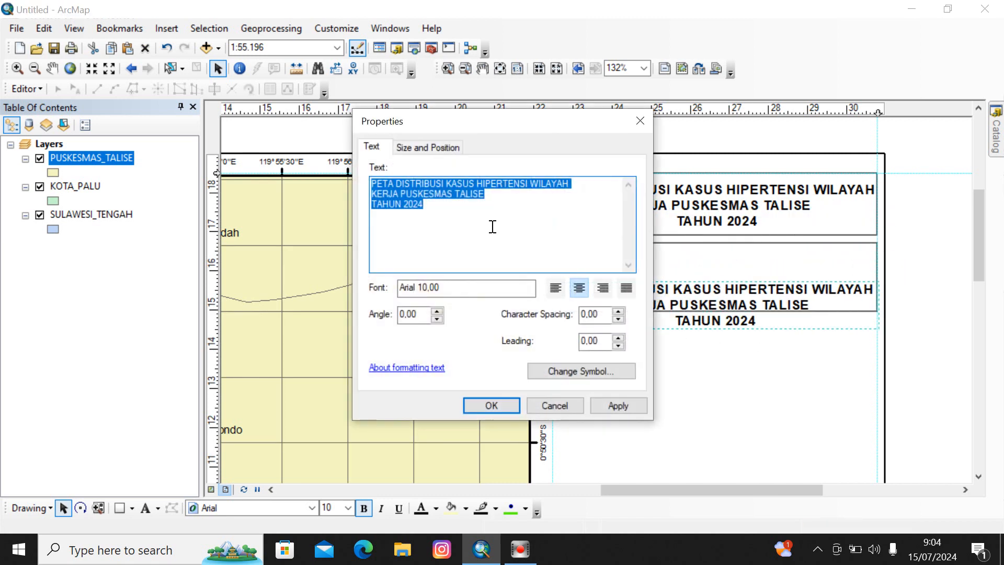
pyautogui.write('Skala: 1:57.4500')
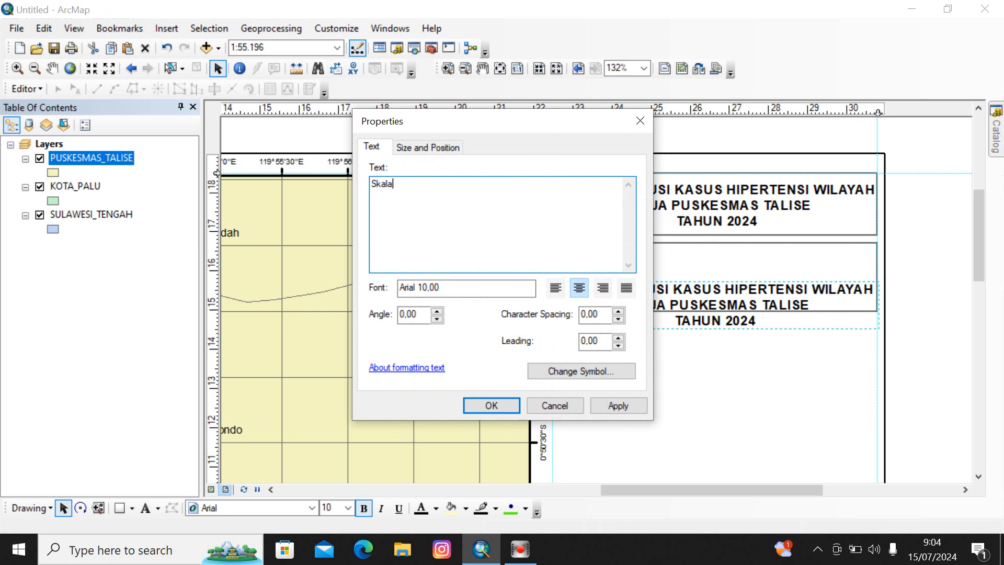
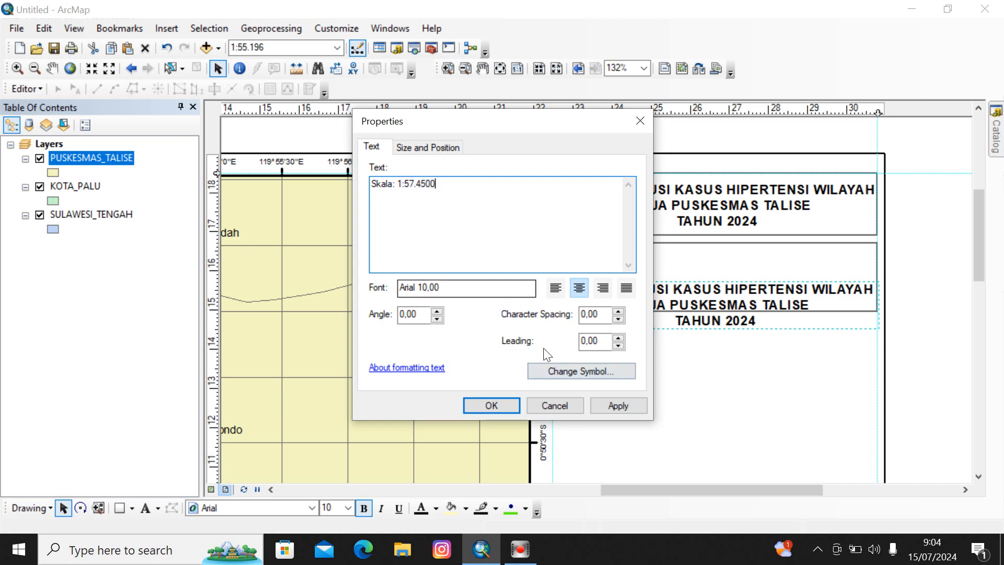
pyautogui.click(435, 183)
pyautogui.press('BackSpace')
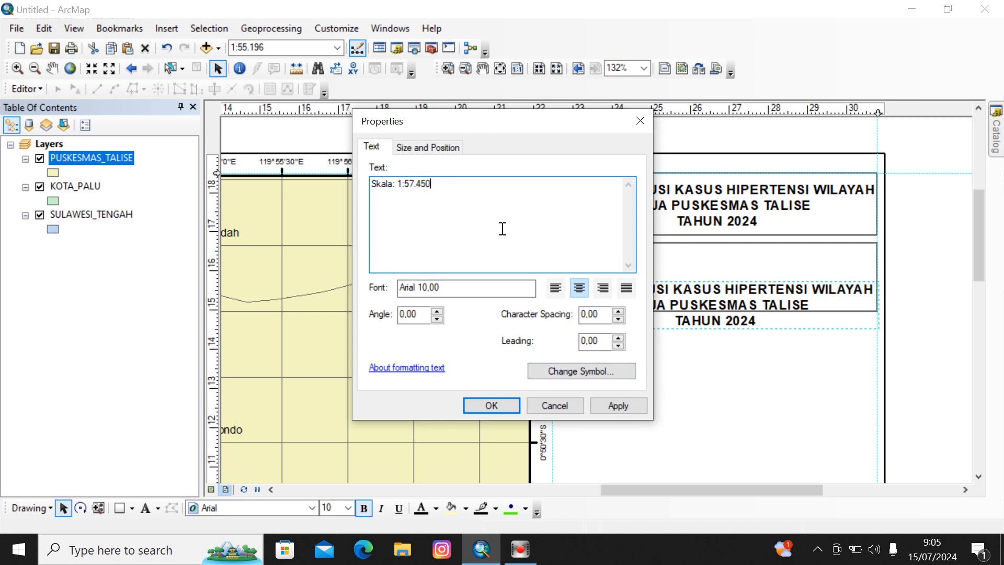
pyautogui.click(619, 406)
pyautogui.click(485, 408)
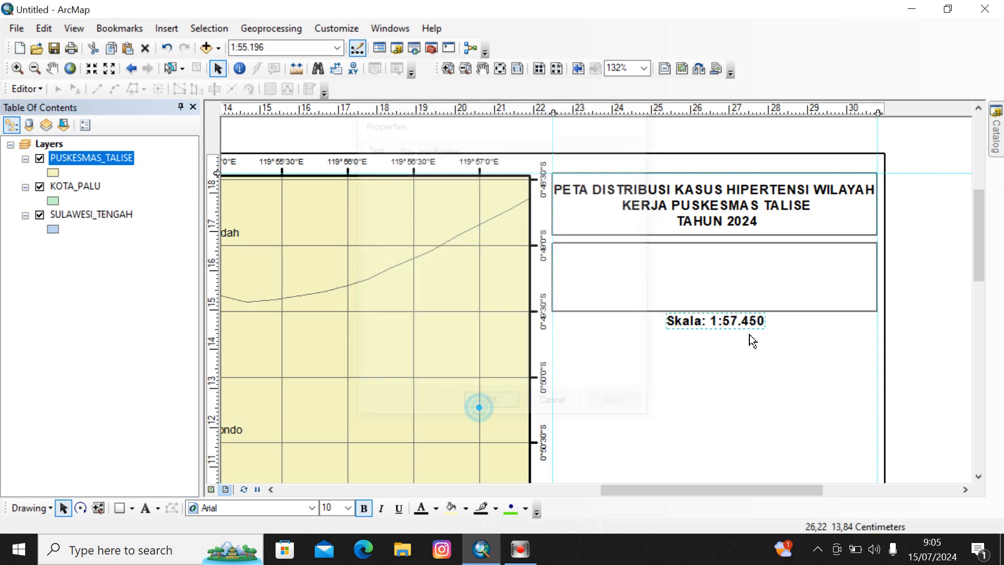
pyautogui.click(730, 320)
pyautogui.moveTo(730, 320); pyautogui.dragTo(733, 293)
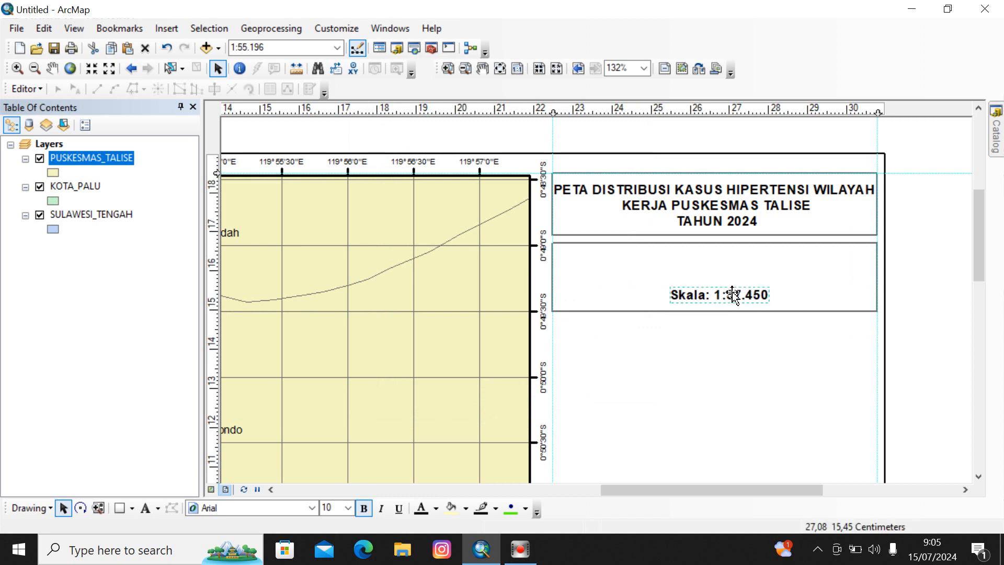
# Group the title text with its surrounding rectangle.
pyautogui.click(832, 206)
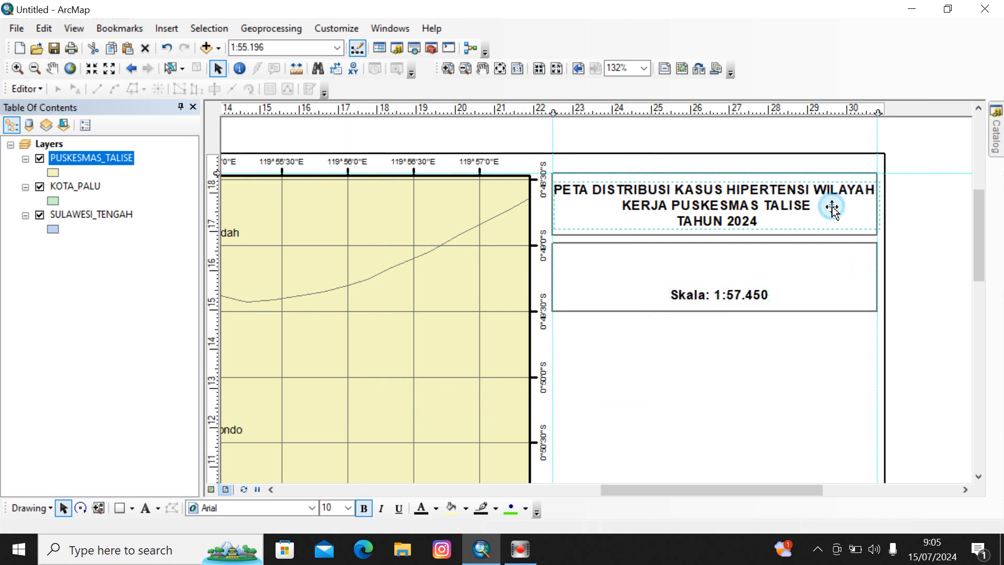
pyautogui.click(777, 201)
pyautogui.click(765, 202)
pyautogui.keyDown('shift'); pyautogui.click(831, 234); pyautogui.keyUp('shift')
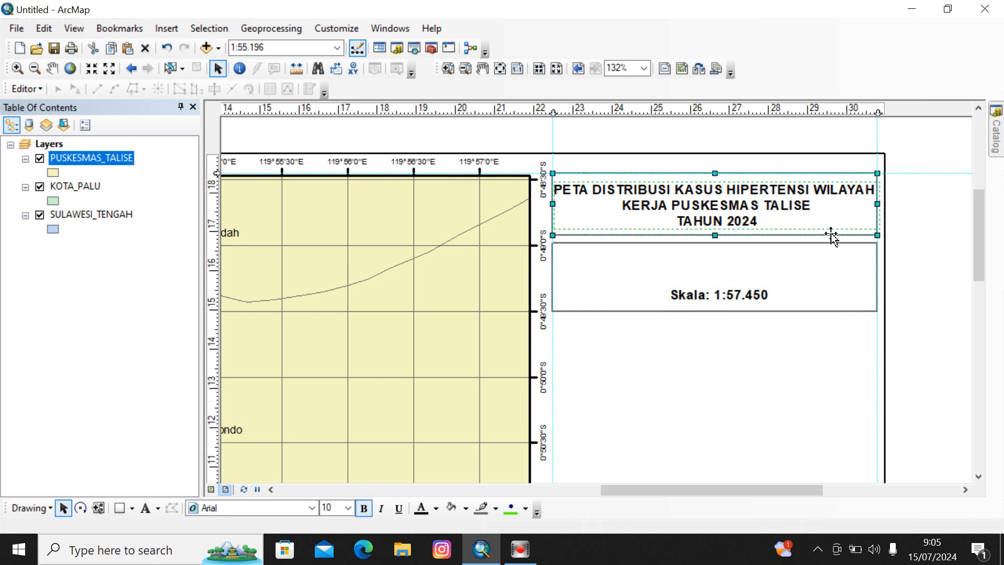
pyautogui.rightClick(723, 200)
pyautogui.click(774, 320)
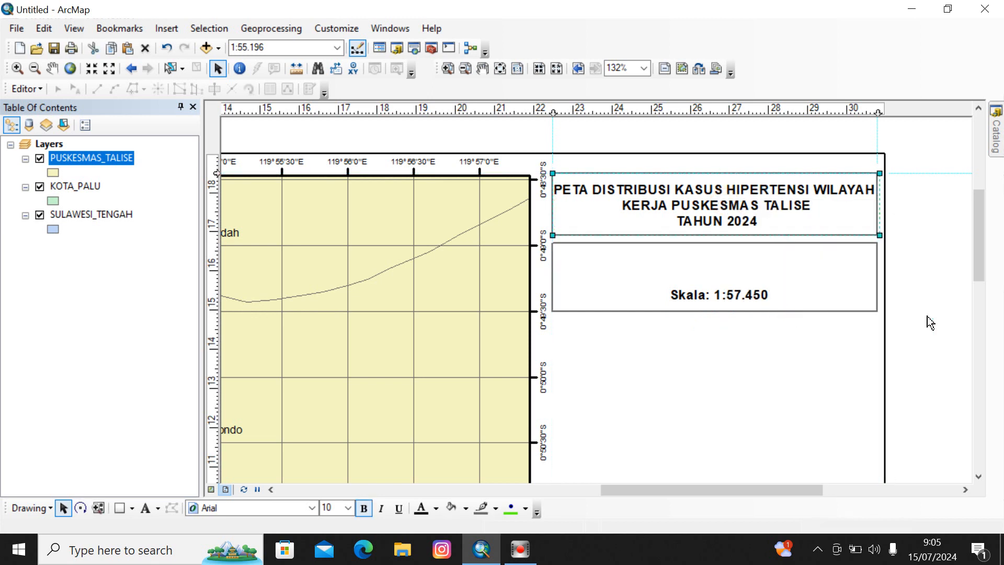
# Set the map scale to 1:57.450.
pyautogui.click(737, 295)
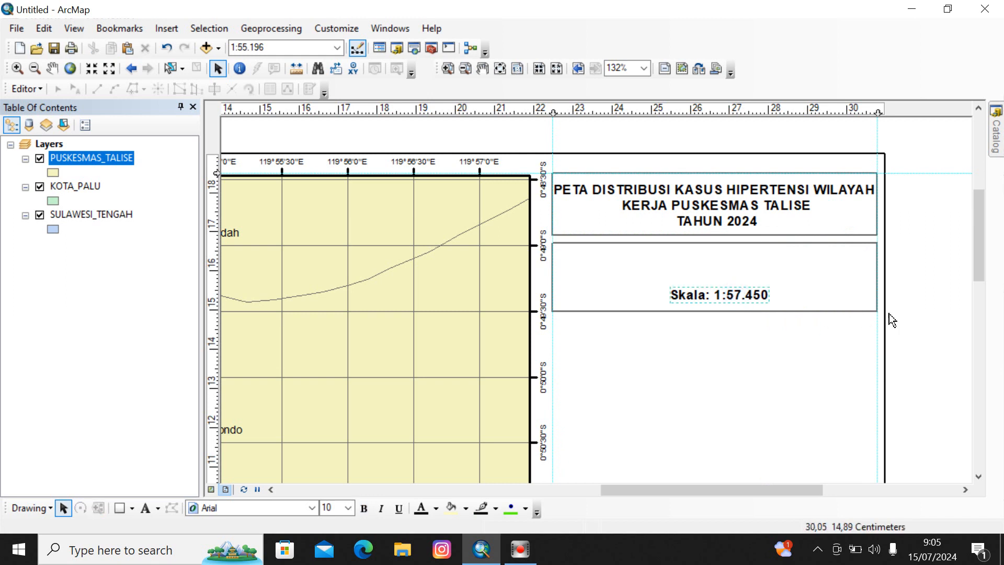
pyautogui.click(245, 48)
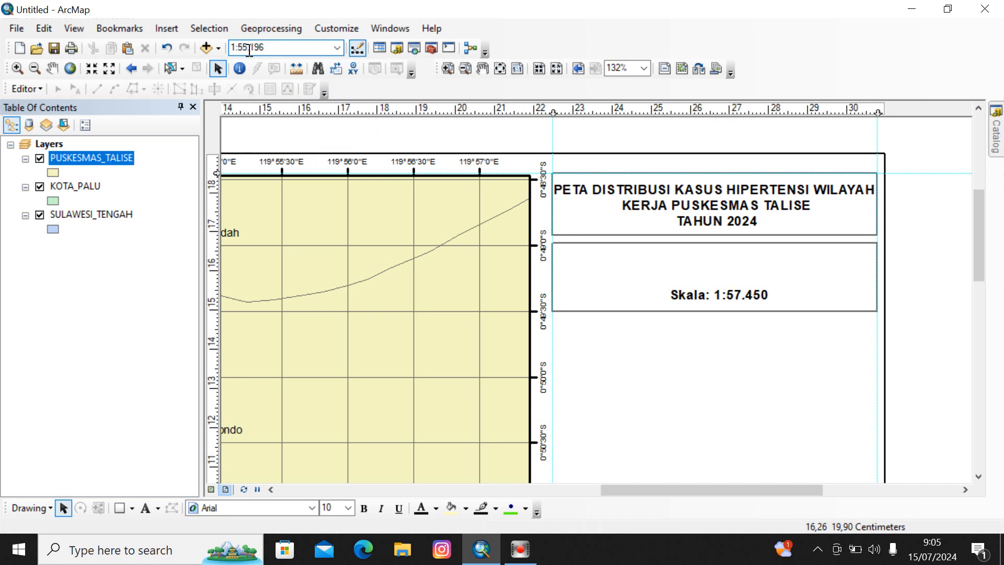
pyautogui.press('BackSpace')
pyautogui.write('7.450')
pyautogui.press('Return')
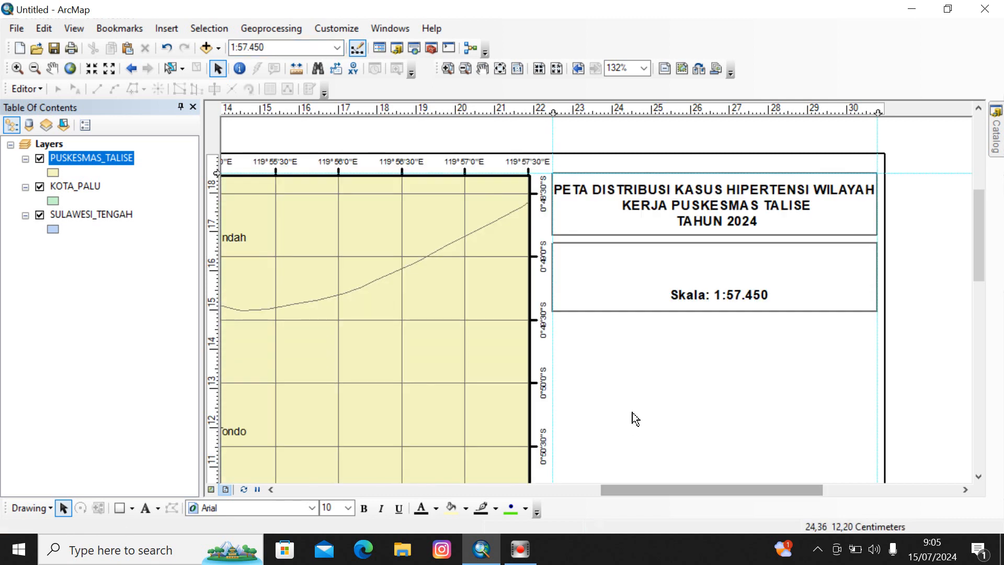
# Pan the map slightly down and to the right within the data frame.
pyautogui.scroll(8, 664, 363)
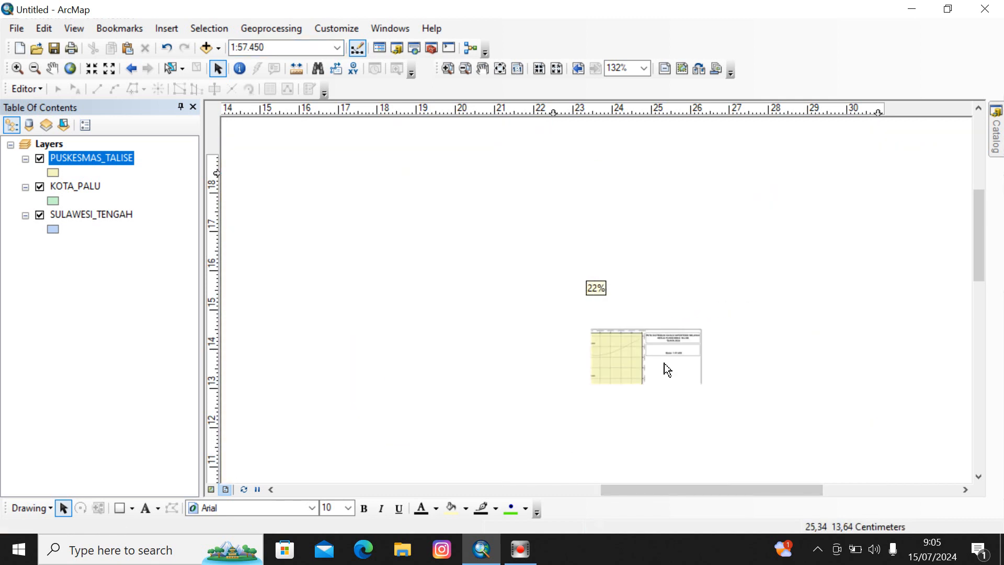
pyautogui.scroll(-3, 664, 363)
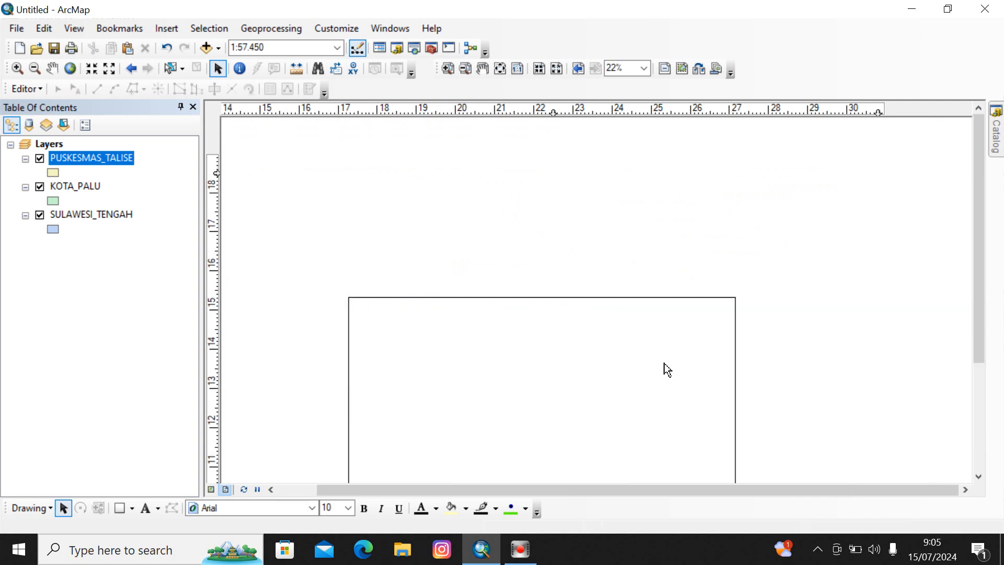
pyautogui.moveTo(981, 269); pyautogui.dragTo(976, 343)
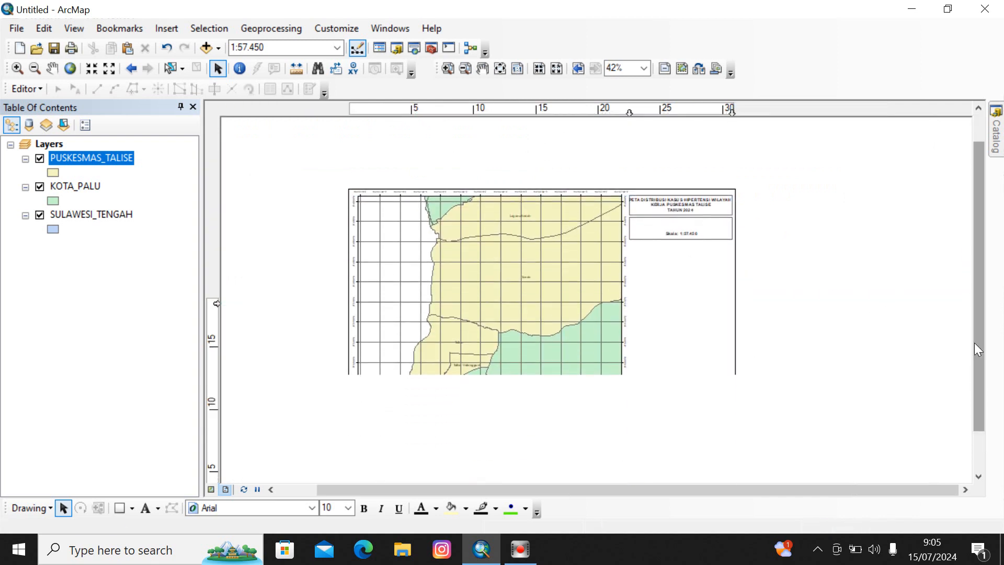
pyautogui.click(53, 68)
pyautogui.moveTo(546, 251)
pyautogui.mouseDown()
pyautogui.moveTo(542, 264)
pyautogui.moveTo(551, 258)
pyautogui.mouseUp()
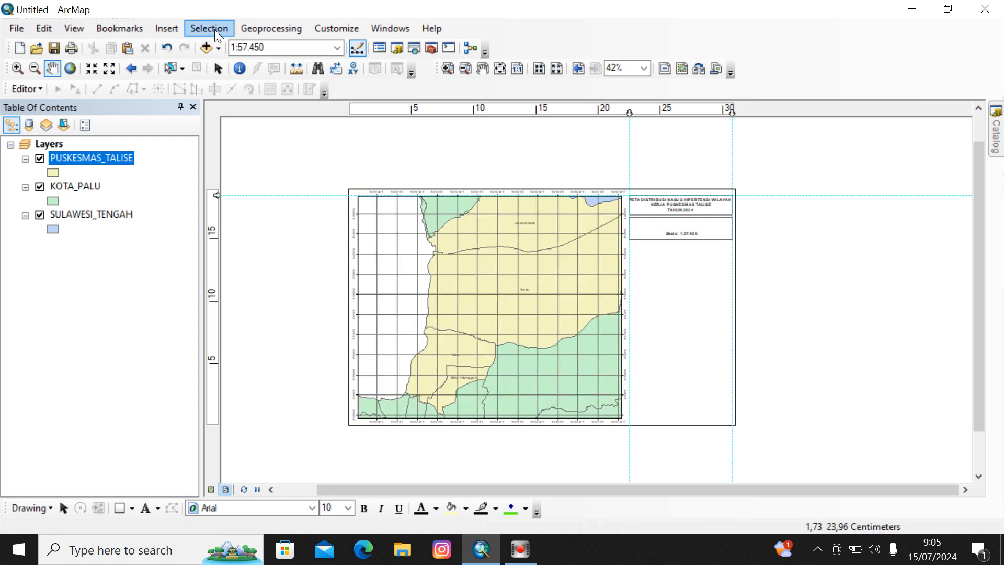
# Set the map scale to 1:54.450 and pan the map slightly upward within its frame.
pyautogui.click(251, 47)
pyautogui.click(249, 47)
pyautogui.press('BackSpace')
pyautogui.write('4')
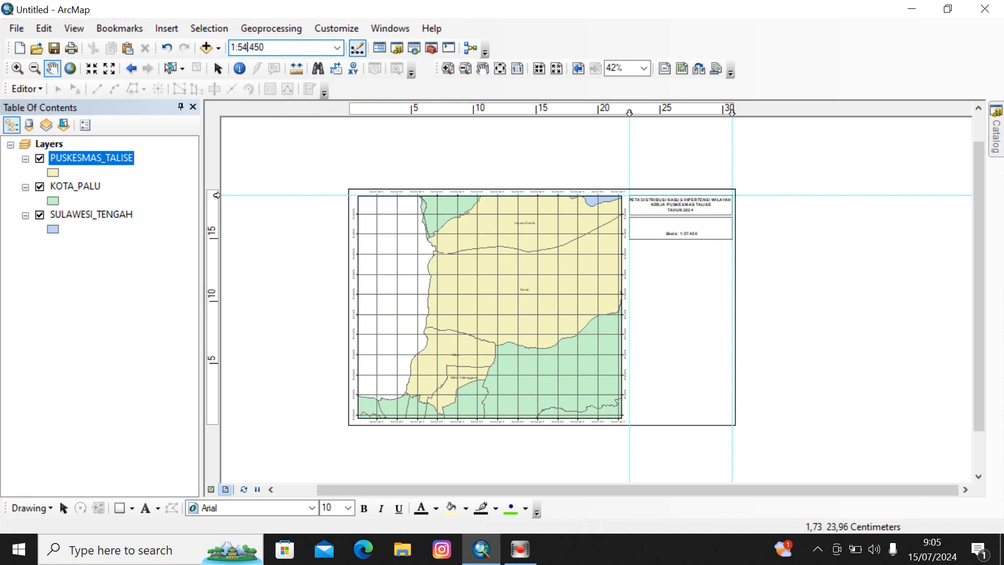
pyautogui.press('Return')
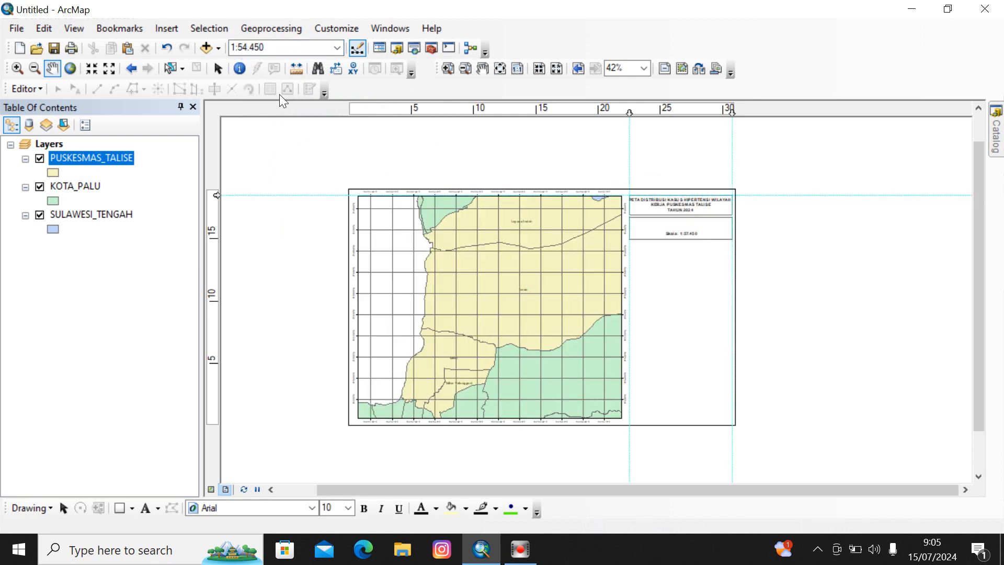
pyautogui.moveTo(518, 276); pyautogui.dragTo(517, 265)
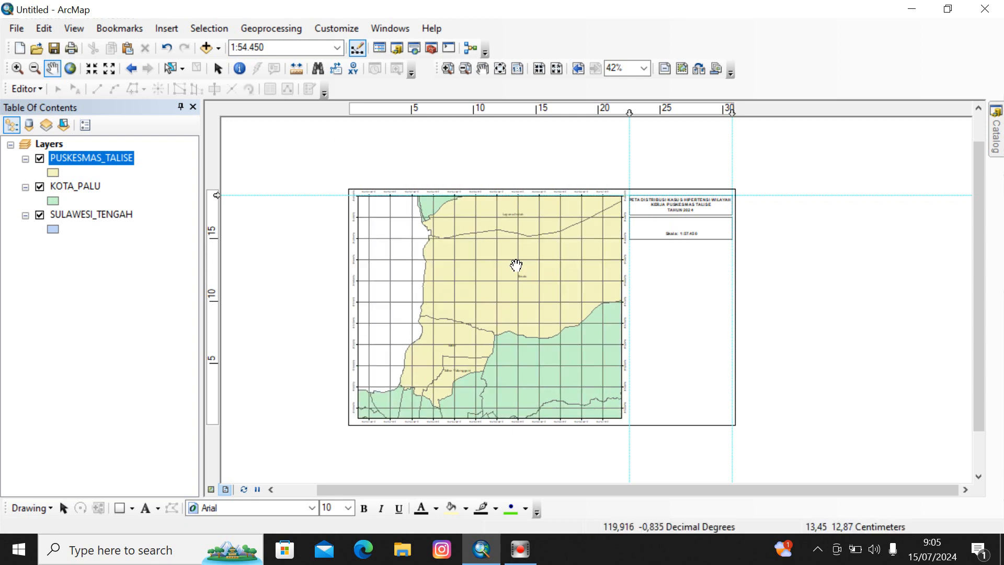
# Change the scale text in the second rectangle to "Skala: 1:54.450".
pyautogui.scroll(-5, 683, 251)
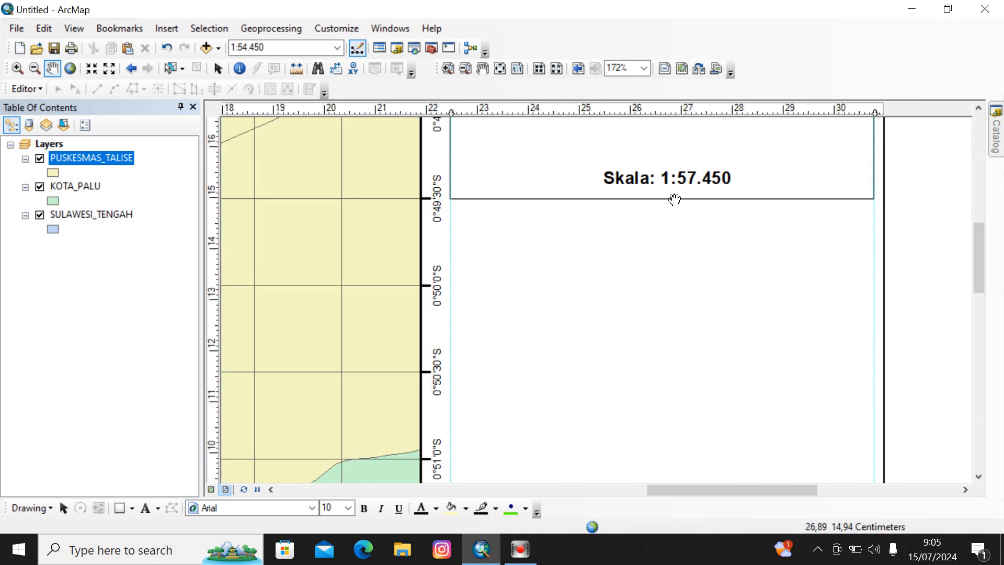
pyautogui.click(212, 73)
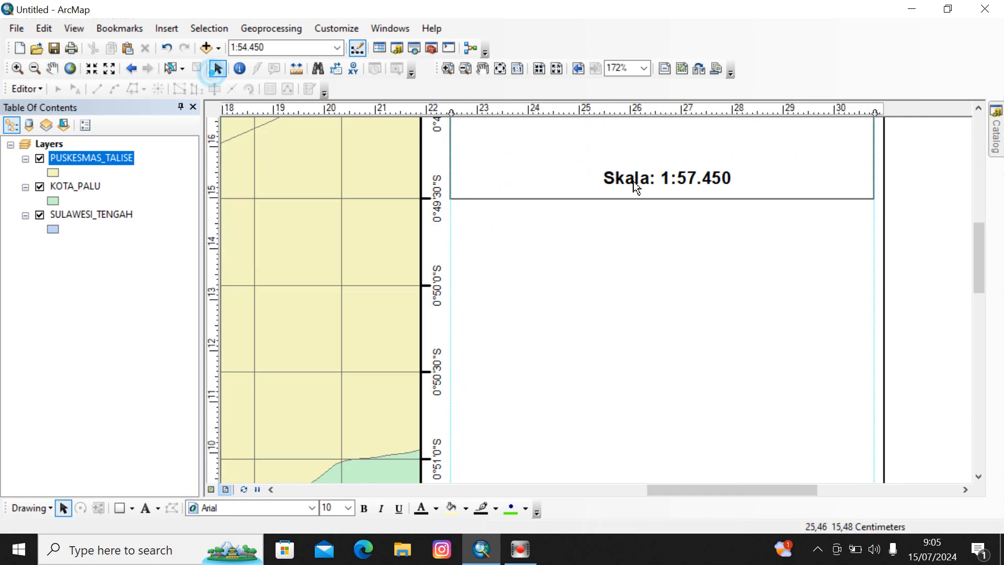
pyautogui.doubleClick(679, 181)
pyautogui.click(413, 181)
pyautogui.press('Delete')
pyautogui.press('Delete')
pyautogui.write('4')
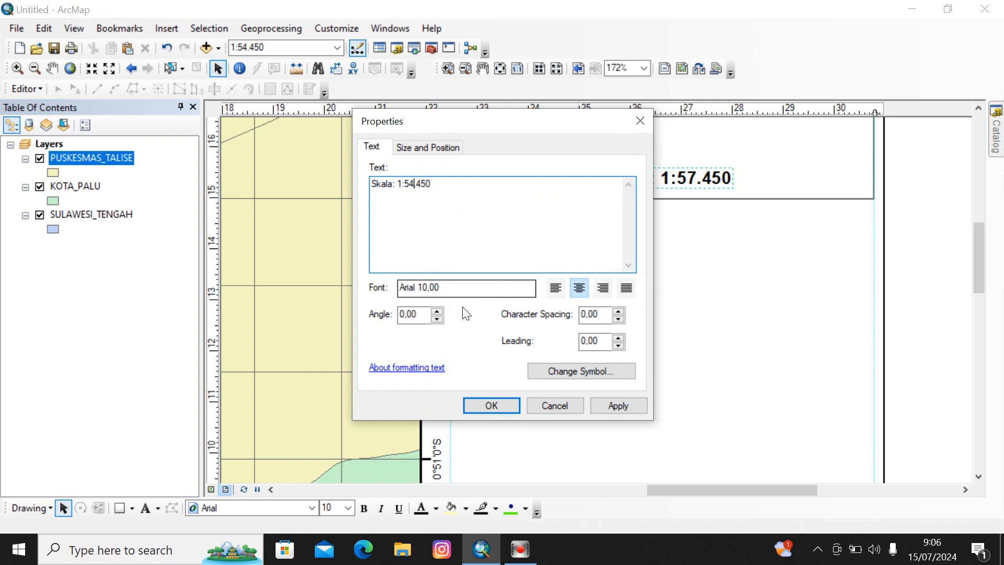
pyautogui.click(491, 405)
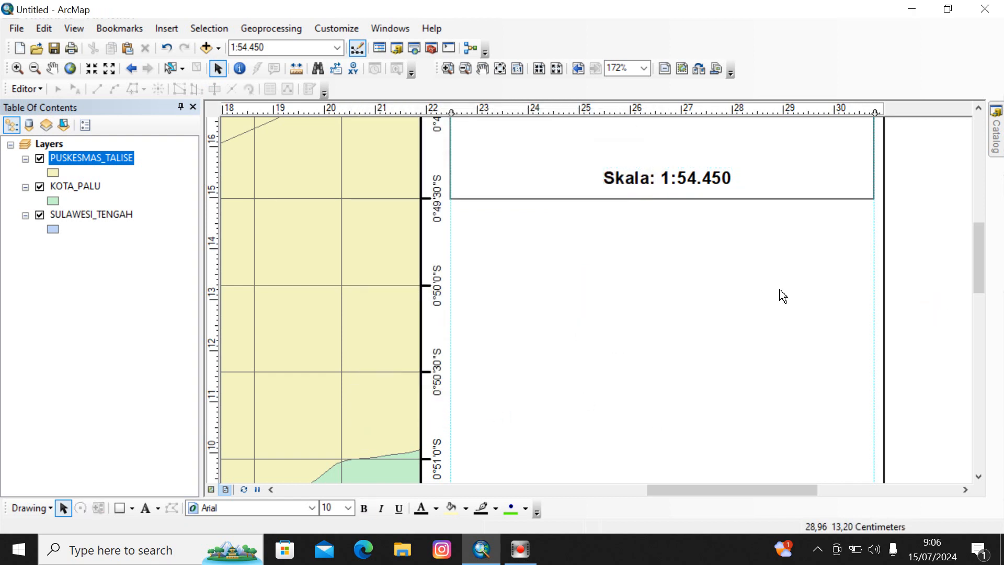
# Insert an ESRI North 8 north arrow and move it off the map toward the blank side area of the page.
pyautogui.click(779, 288)
pyautogui.scroll(3, 779, 289)
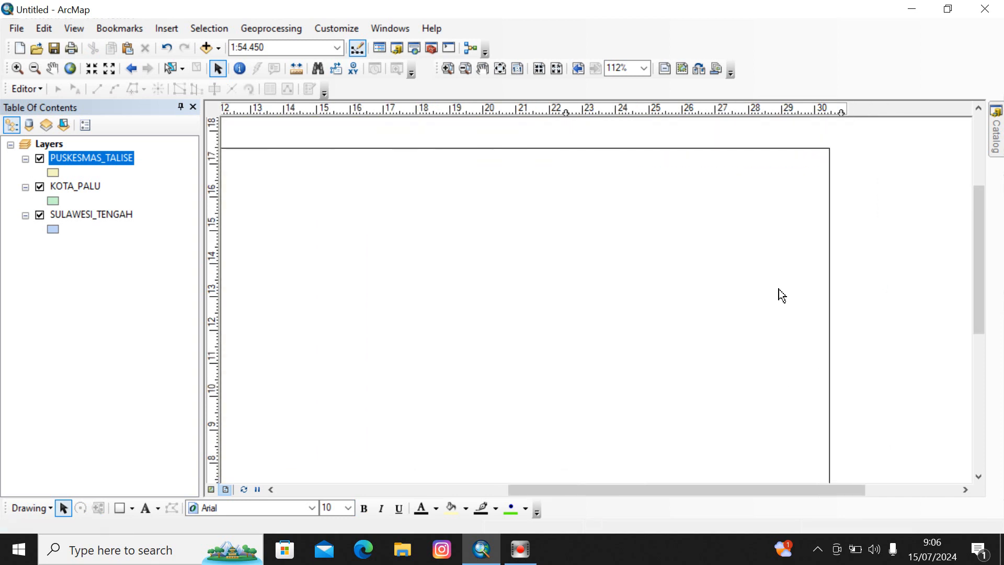
pyautogui.scroll(2, 779, 288)
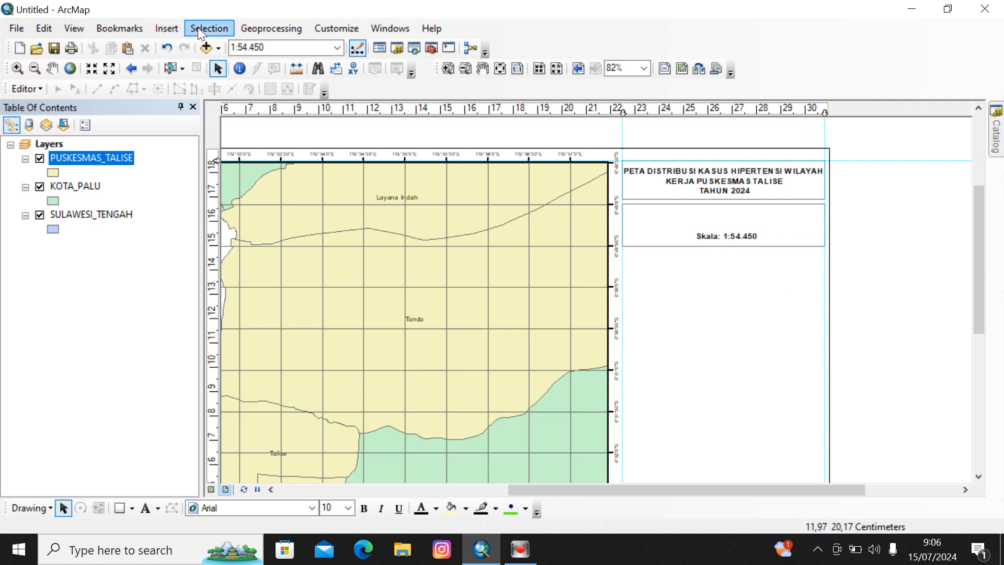
pyautogui.click(166, 28)
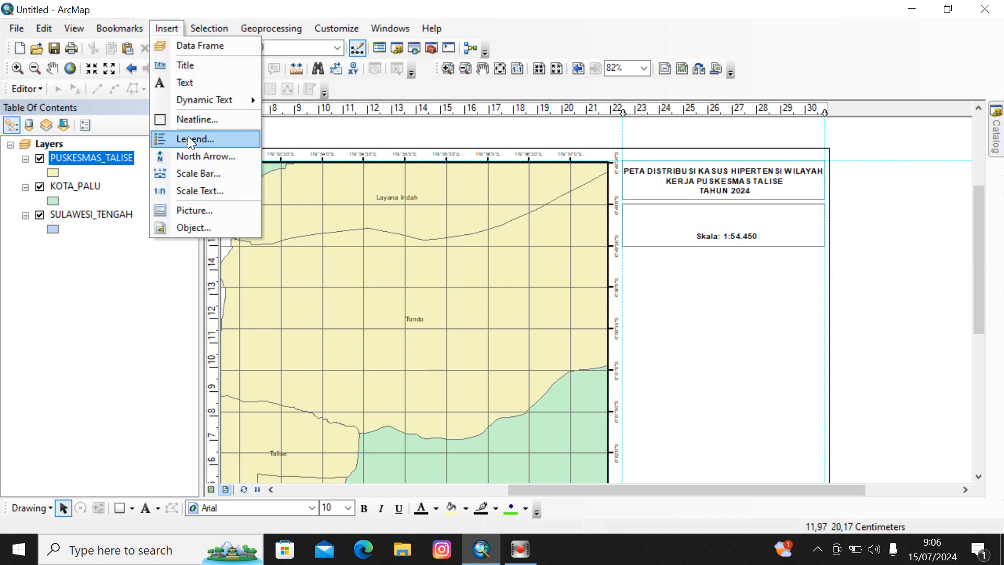
pyautogui.click(198, 156)
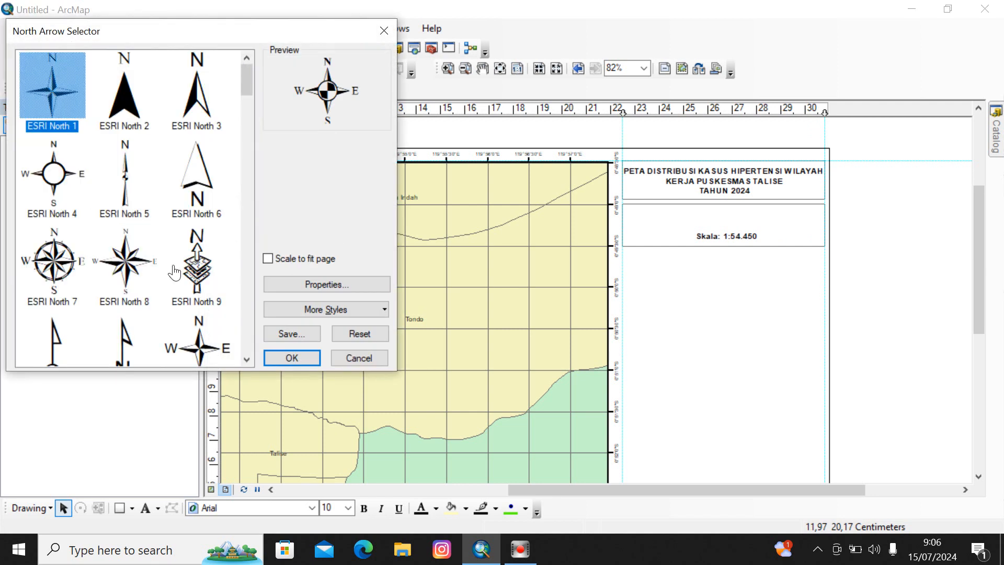
pyautogui.click(126, 264)
pyautogui.click(305, 359)
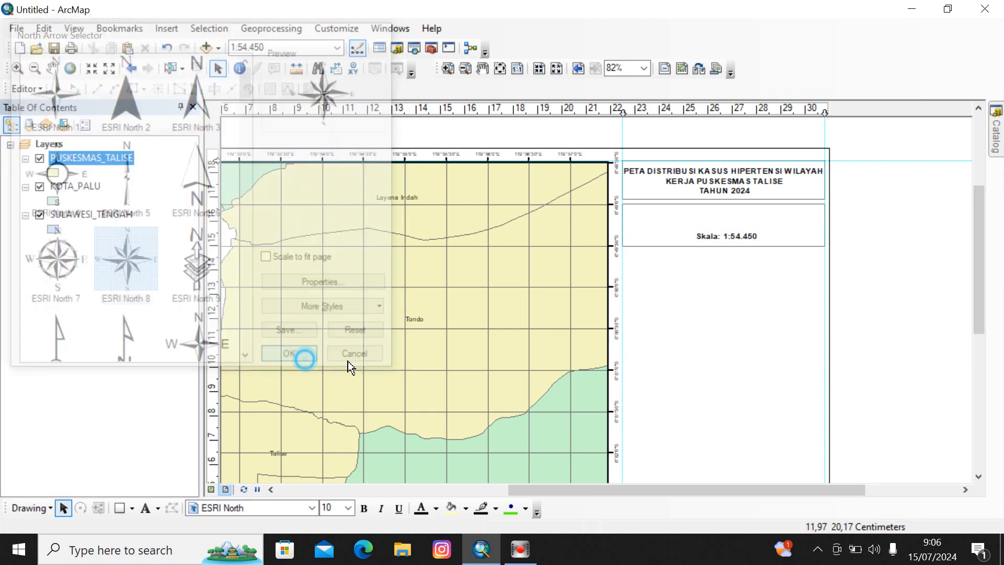
pyautogui.moveTo(519, 329); pyautogui.dragTo(691, 287)
# Shrink the north arrow and centre it above the scale text inside the second rectangle.
pyautogui.scroll(-2, 702, 179)
pyautogui.scroll(4, 734, 228)
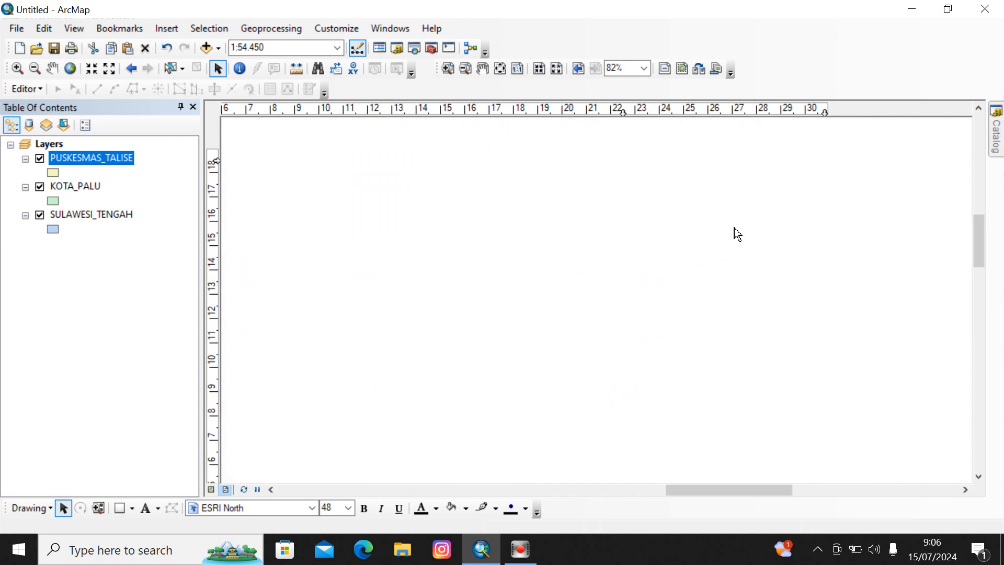
pyautogui.moveTo(580, 413); pyautogui.dragTo(697, 218)
pyautogui.click(658, 166)
pyautogui.moveTo(657, 166); pyautogui.dragTo(681, 196)
pyautogui.moveTo(717, 226); pyautogui.dragTo(740, 230)
pyautogui.moveTo(674, 231); pyautogui.dragTo(671, 234)
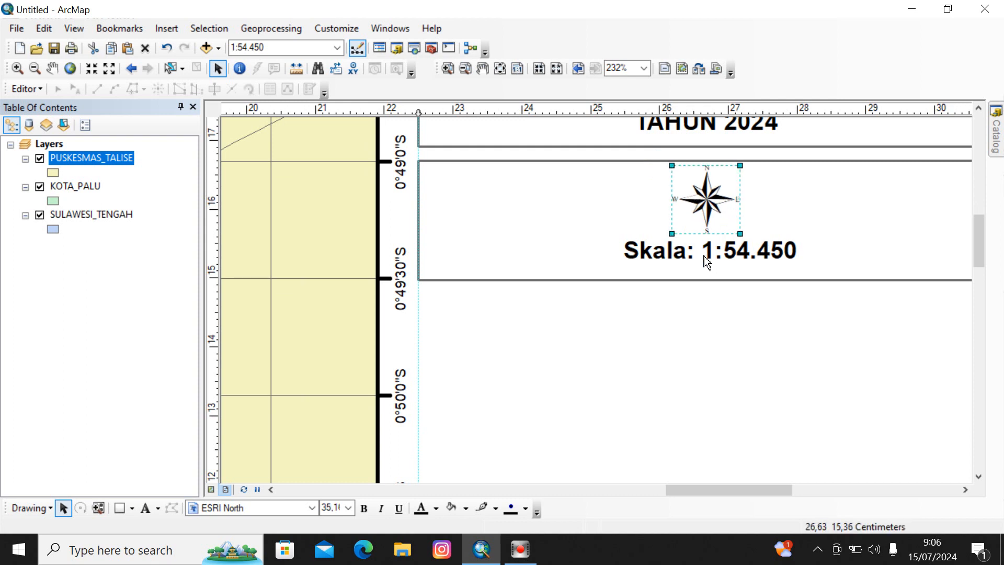
pyautogui.click(728, 309)
# Duplicate the scale text's rectangle, place the copy directly beneath it and extend its lower edge to make it taller.
pyautogui.scroll(-2, 731, 310)
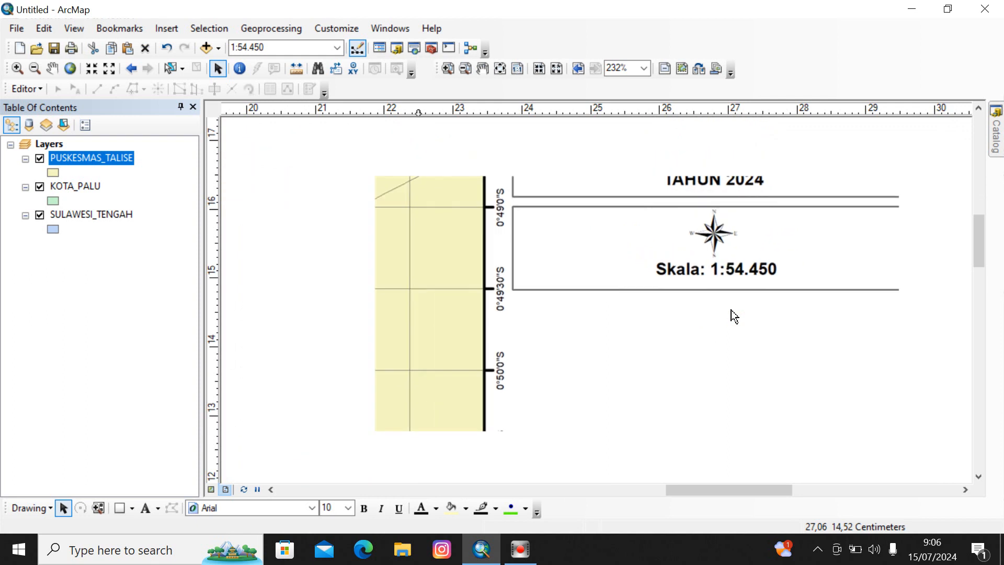
pyautogui.scroll(-3, 731, 310)
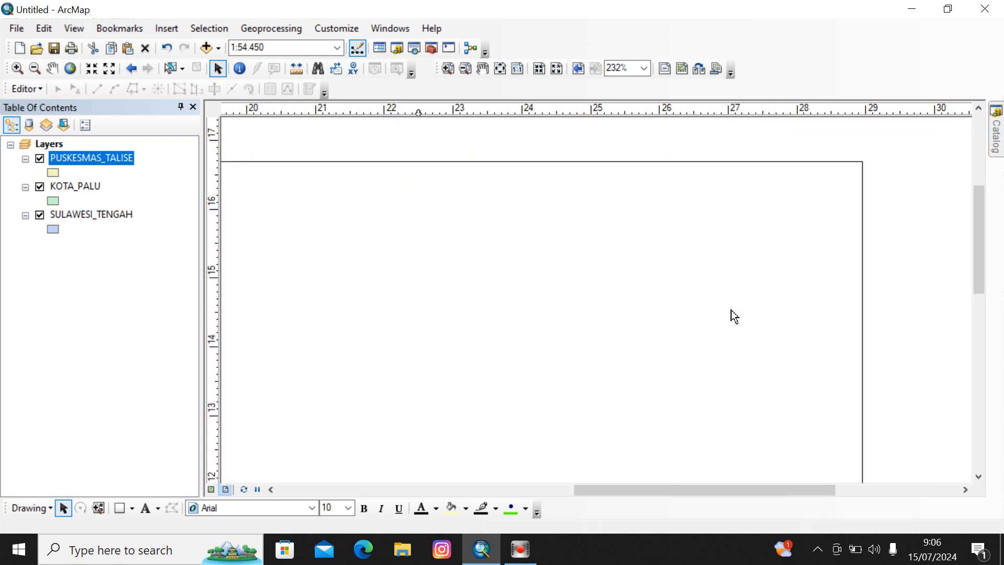
pyautogui.scroll(-1, 913, 286)
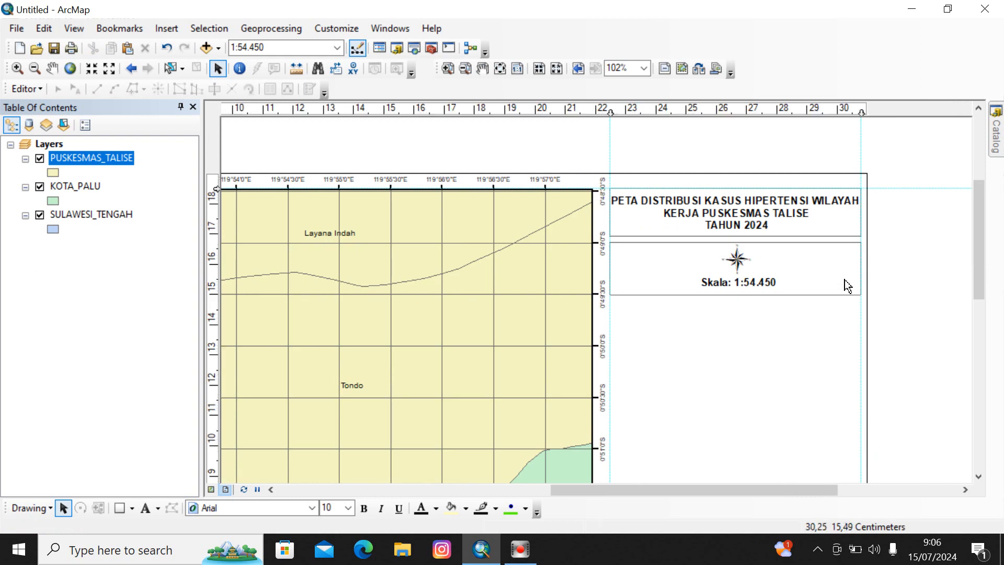
pyautogui.moveTo(751, 492); pyautogui.dragTo(775, 492)
pyautogui.moveTo(980, 226); pyautogui.dragTo(980, 243)
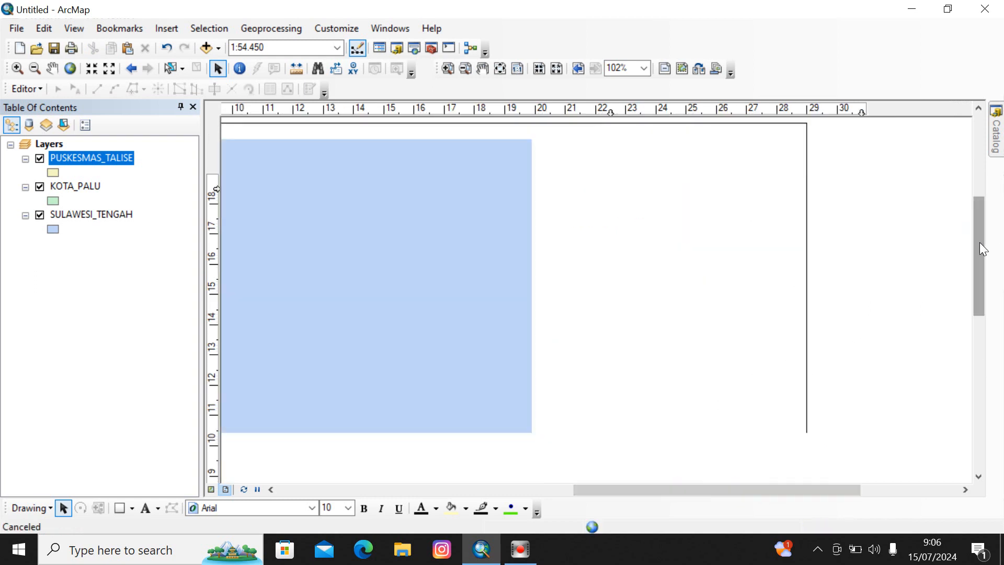
pyautogui.click(770, 225)
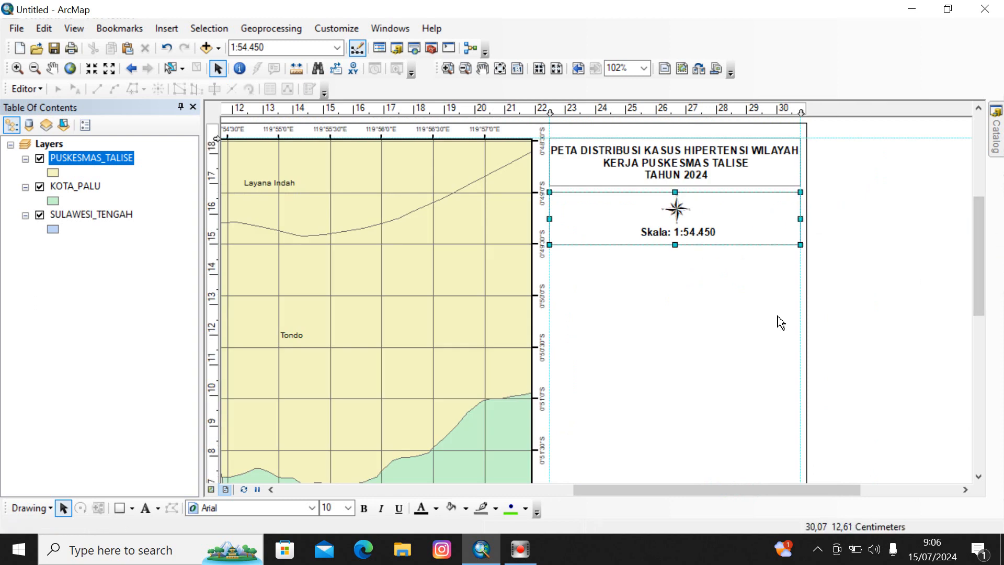
pyautogui.hotkey('ctrl', 'v')
pyautogui.moveTo(755, 253); pyautogui.dragTo(732, 291)
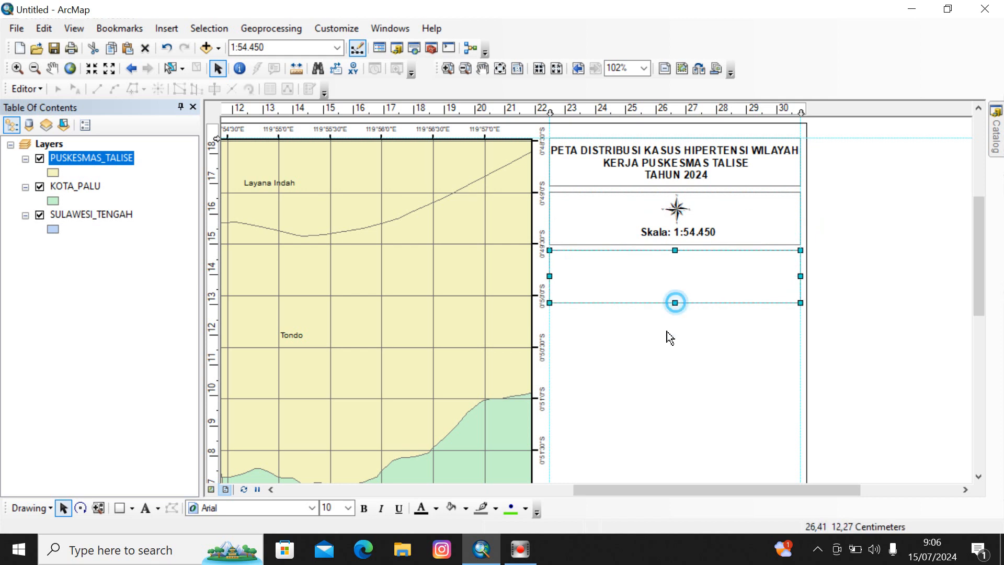
pyautogui.moveTo(661, 391); pyautogui.dragTo(666, 399)
# Duplicate the tall third rectangle and place the copy directly beneath it with a small gap.
pyautogui.click(916, 357)
pyautogui.moveTo(974, 269); pyautogui.dragTo(979, 342)
pyautogui.click(684, 159)
pyautogui.hotkey('ctrl', 'c')
pyautogui.hotkey('ctrl', 'v')
pyautogui.moveTo(716, 188); pyautogui.dragTo(682, 328)
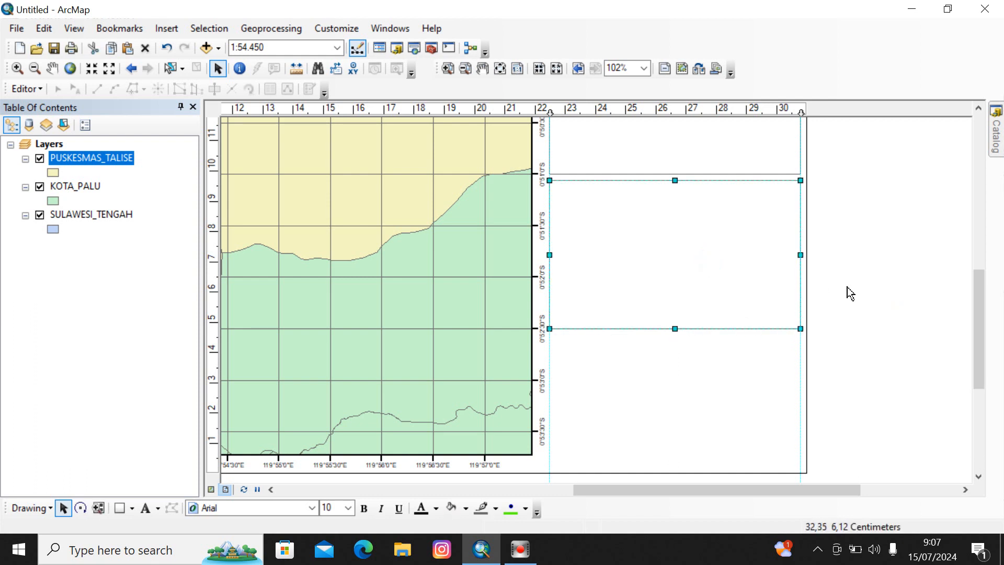
# Duplicate the fourth rectangle and align the copy beneath it as a fifth box.
pyautogui.hotkey('ctrl', 'c')
pyautogui.hotkey('ctrl', 'v')
pyautogui.moveTo(773, 267); pyautogui.dragTo(751, 400)
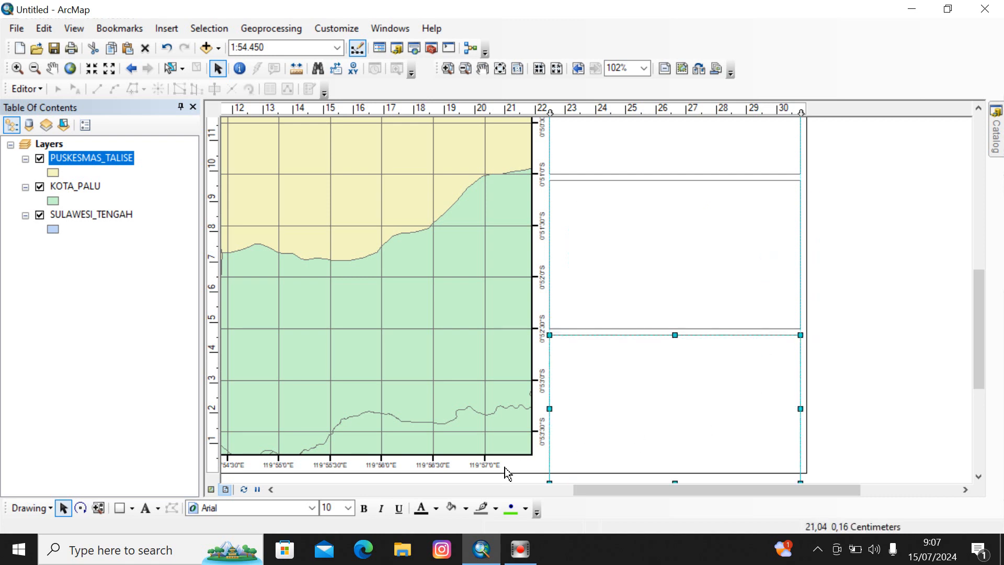
# Add a horizontal guide just above the page's lower edge and shorten the fifth rectangle to end on it.
pyautogui.click(218, 464)
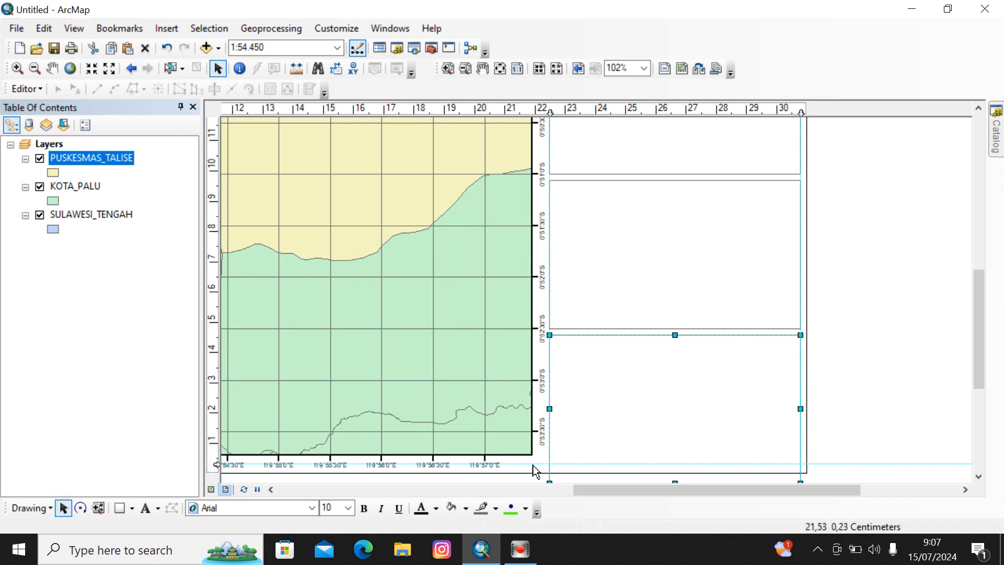
pyautogui.moveTo(983, 339); pyautogui.dragTo(981, 366)
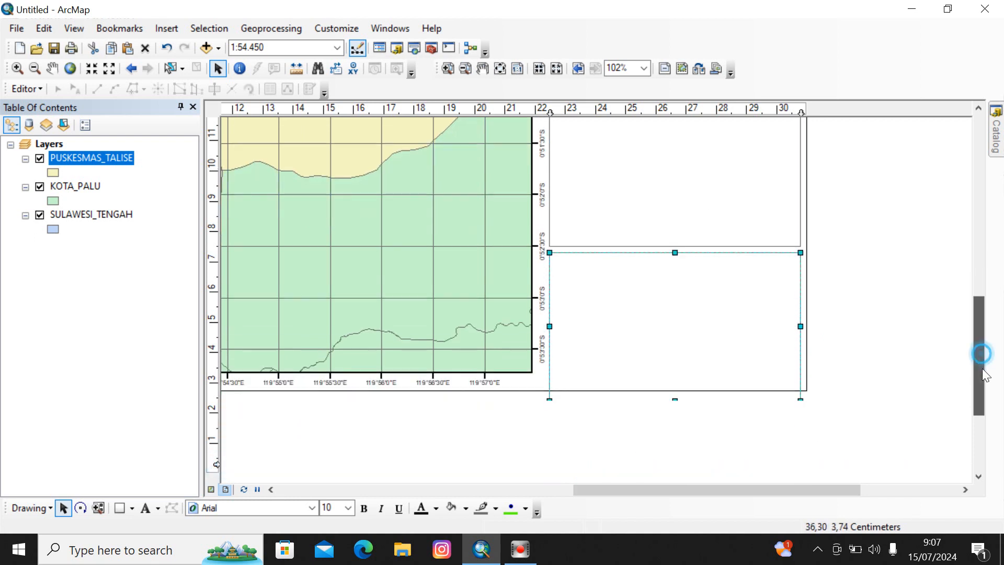
pyautogui.moveTo(674, 397); pyautogui.dragTo(674, 381)
pyautogui.click(885, 329)
# Duplicate the "Skala: 1:54.450" text and move the copy into the upper part of the fifth rectangle.
pyautogui.moveTo(977, 343); pyautogui.dragTo(980, 247)
pyautogui.click(688, 224)
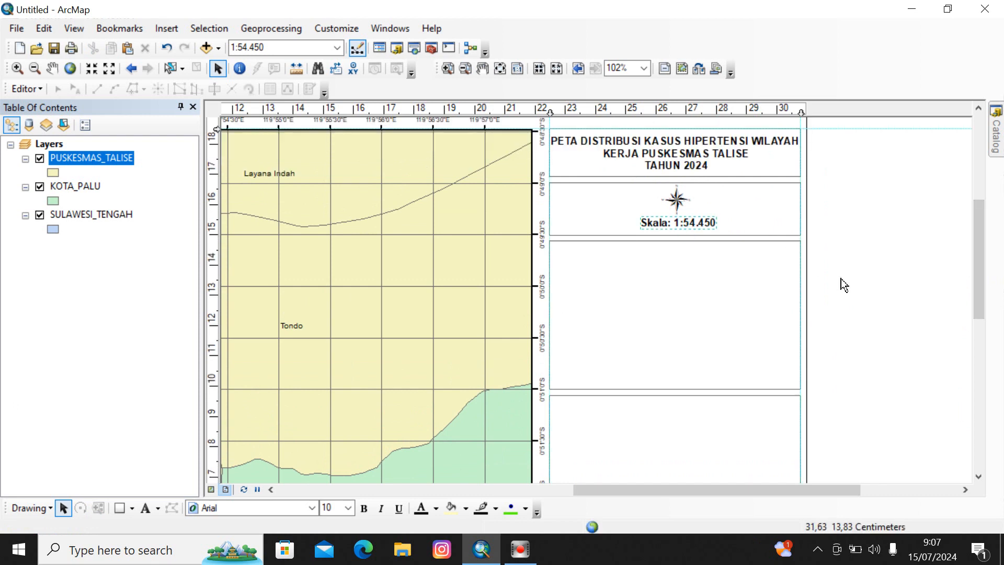
pyautogui.hotkey('ctrl', 'c')
pyautogui.hotkey('ctrl', 'v')
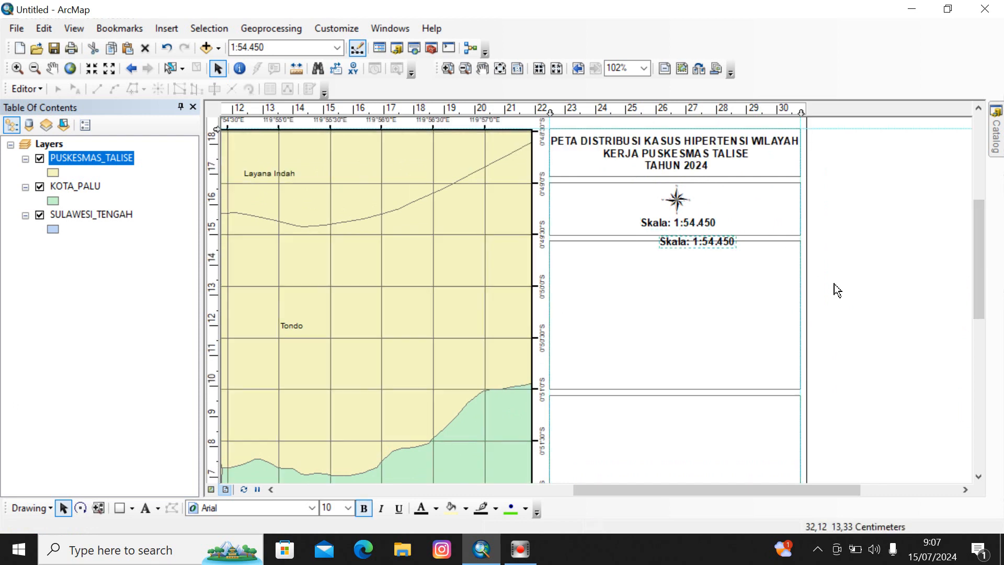
pyautogui.moveTo(705, 444); pyautogui.dragTo(704, 444)
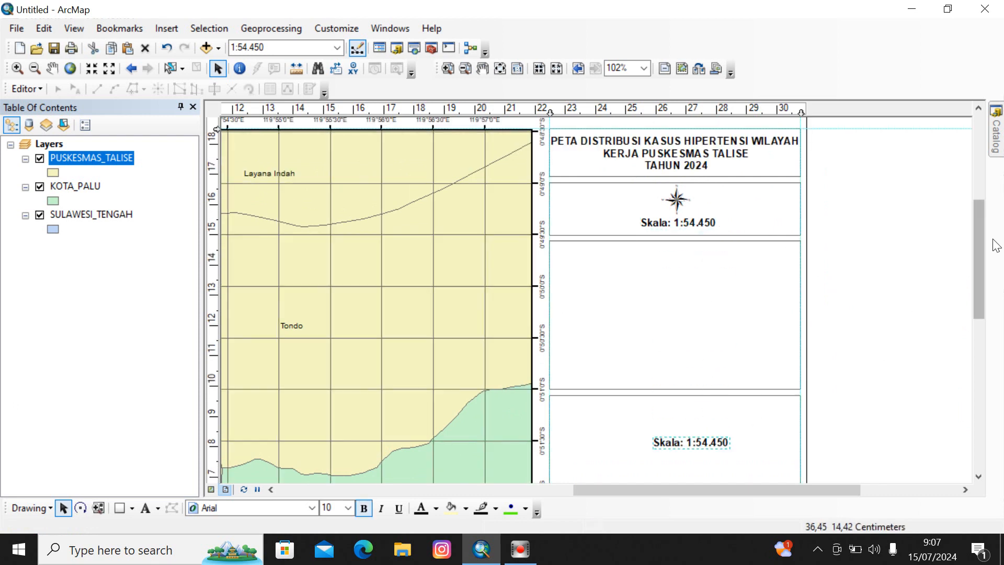
pyautogui.moveTo(979, 252); pyautogui.dragTo(982, 344)
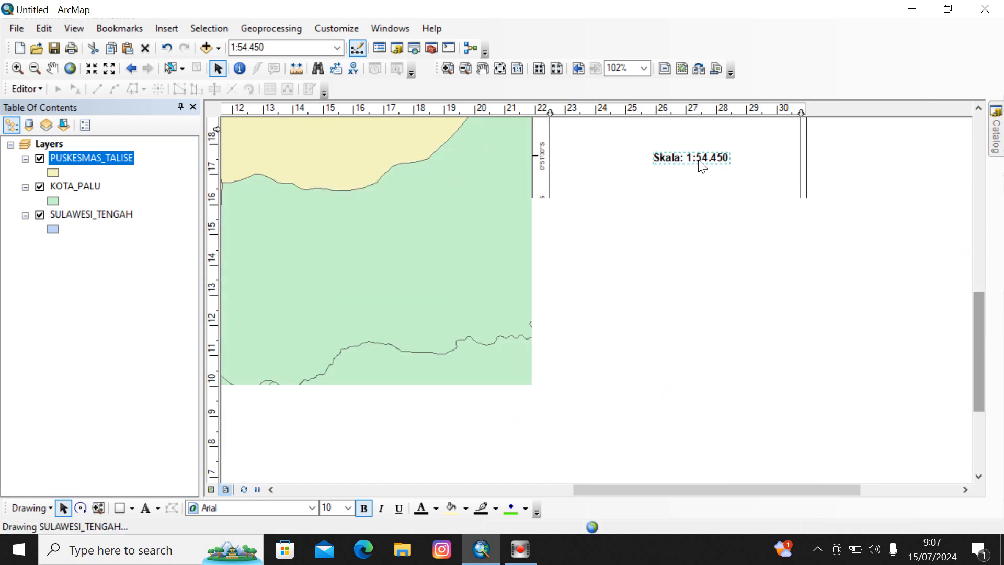
pyautogui.moveTo(689, 158); pyautogui.dragTo(676, 274)
# Replace the copied text with "DEPARTEMEN EPIDEMIOLOGI", "FAKULTAS KESEHATAN MASYARAKAT", "UNIVERSITAS TADULAKO", blank lines, "DIBUAT OLEH:", a dotted line and "NIM" on separate lines.
pyautogui.doubleClick(676, 275)
pyautogui.moveTo(433, 186); pyautogui.dragTo(371, 196)
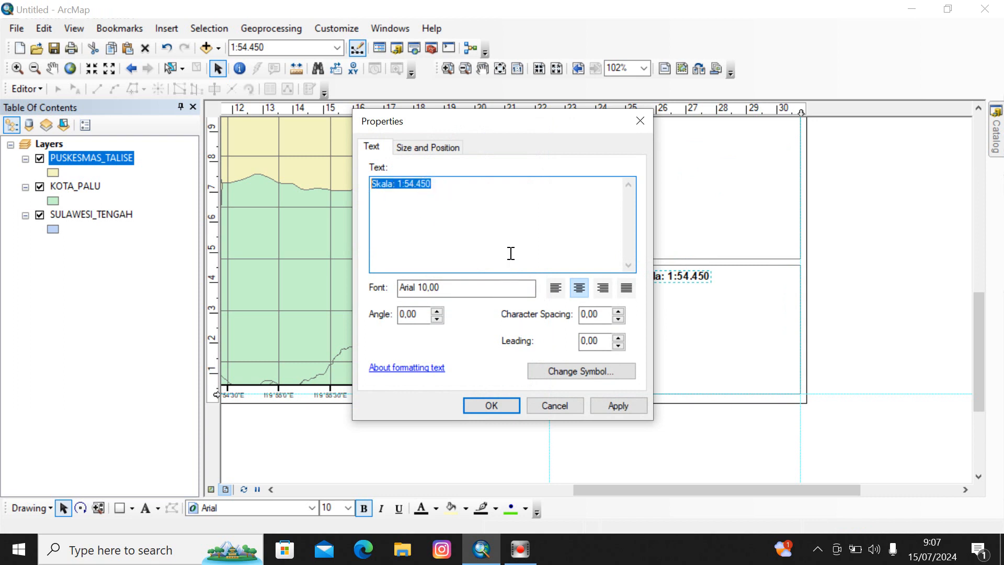
pyautogui.write('d')
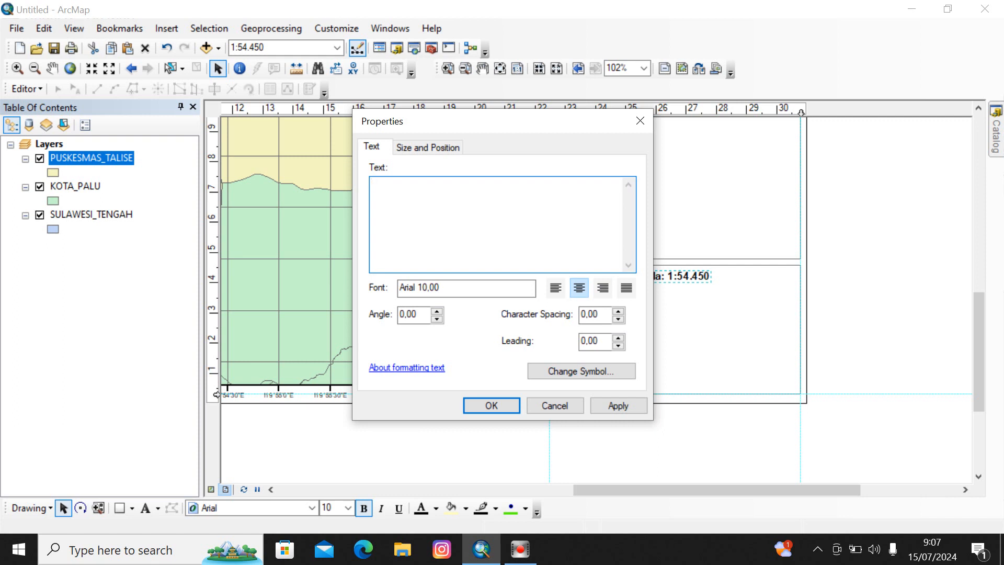
pyautogui.write('RTEMEN EPIDEMIOLOGI')
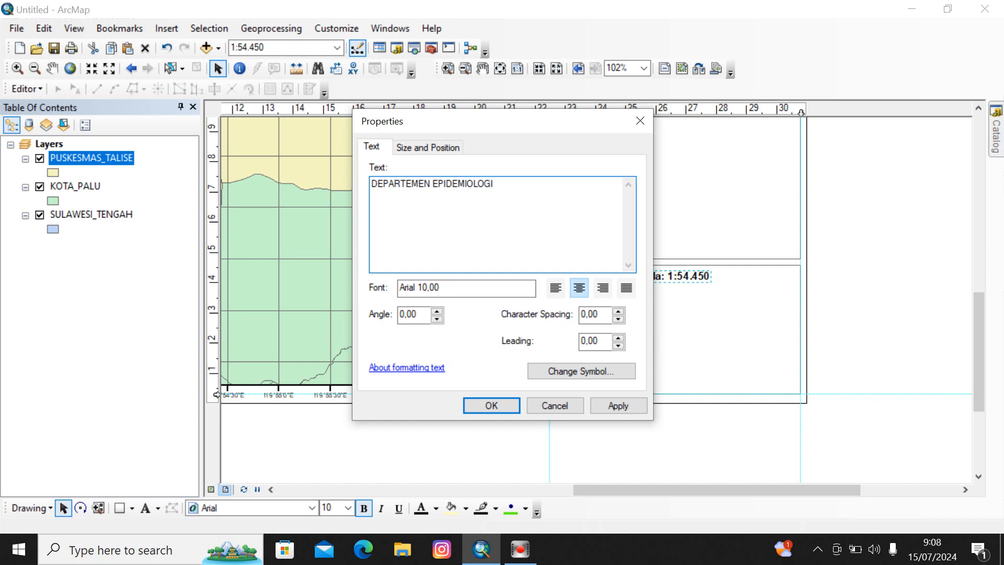
pyautogui.write(' FAKULTAS KESEHATAN MASYARAKAT')
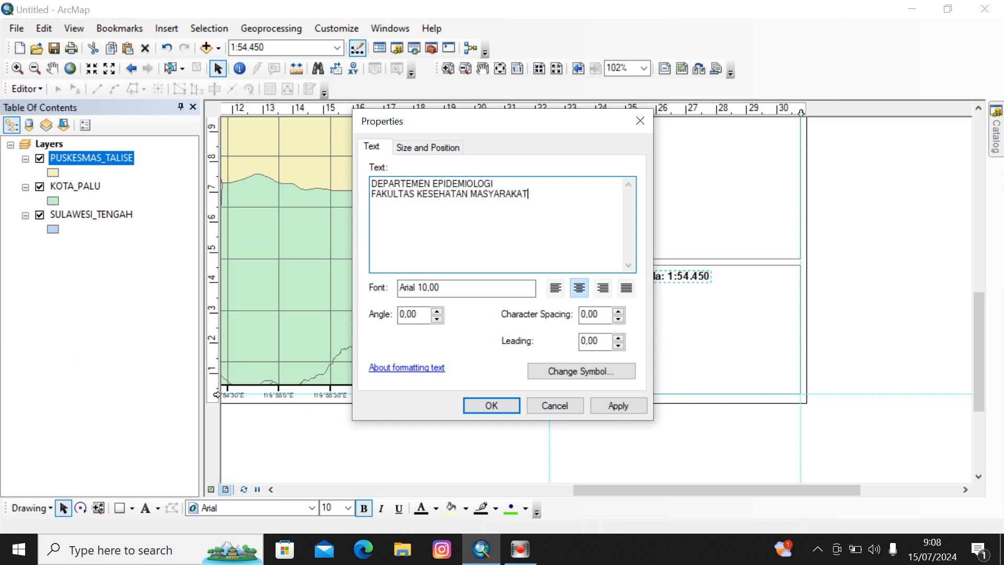
pyautogui.write(' UNIVERS')
pyautogui.write('ITAS TADULAKO')
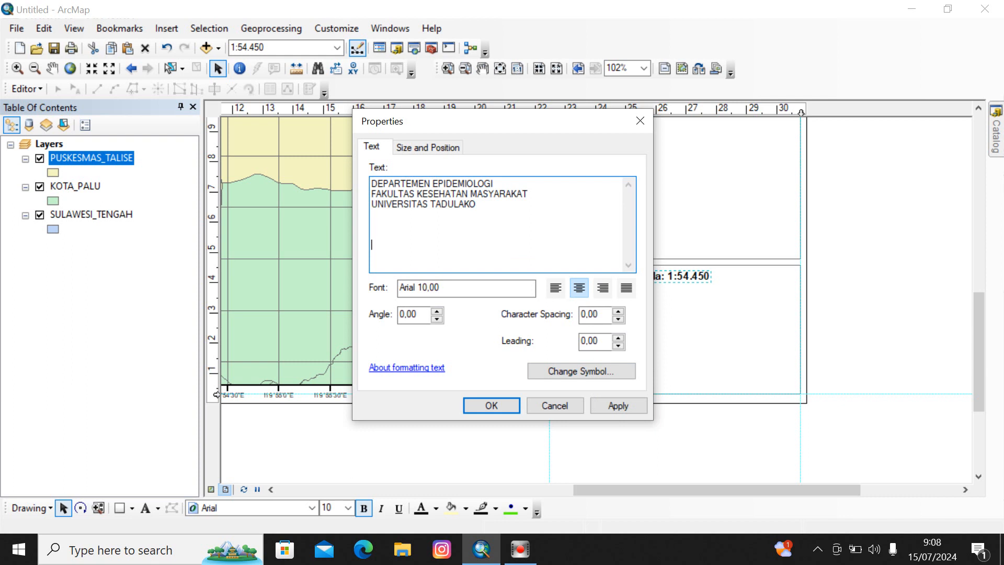
pyautogui.write('UAT OLEH:')
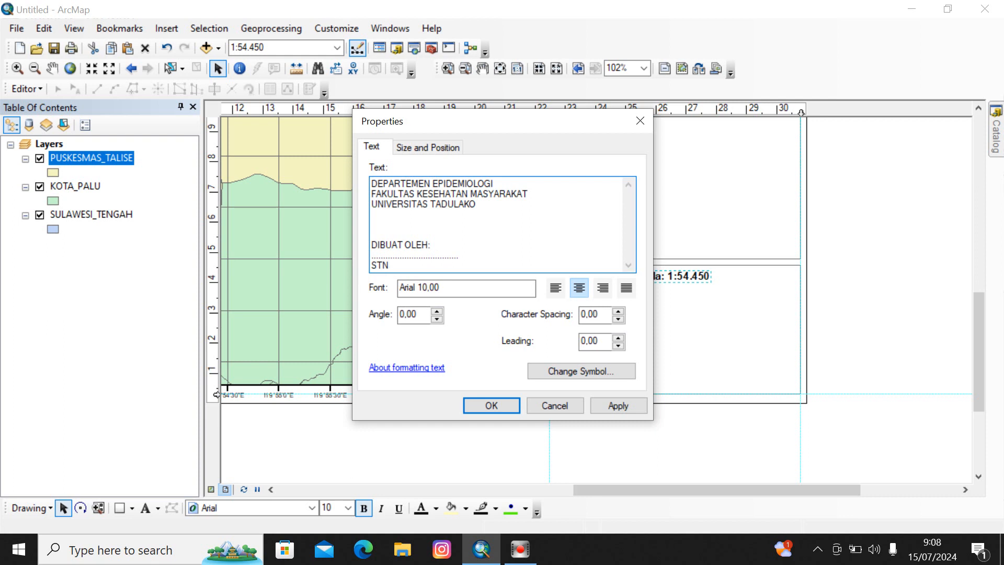
pyautogui.press('BackSpace')
pyautogui.press('BackSpace')
pyautogui.click(618, 406)
pyautogui.click(492, 406)
# Move the institution and author text block into the fifth rectangle and nudge it slightly right to centre it.
pyautogui.hotkey('ctrl', 'c')
pyautogui.hotkey('ctrl', 'v')
pyautogui.moveTo(663, 201); pyautogui.dragTo(663, 311)
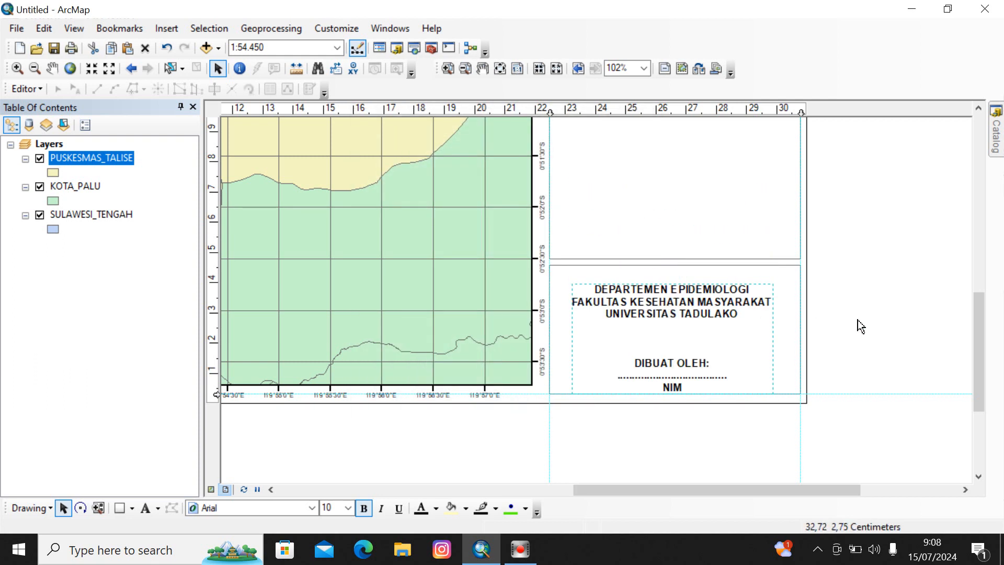
pyautogui.click(687, 300)
pyautogui.click(839, 299)
pyautogui.click(696, 294)
pyautogui.press('Right')
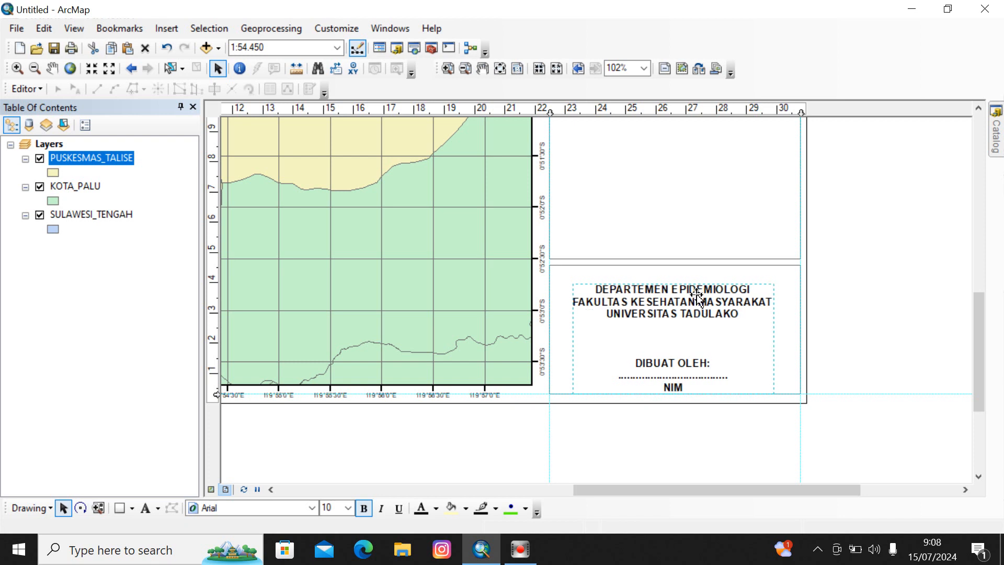
# Remove one blank line between "UNIVERSITAS TADULAKO" and "DIBUAT OLEH:" in the text block.
pyautogui.click(861, 329)
pyautogui.doubleClick(663, 305)
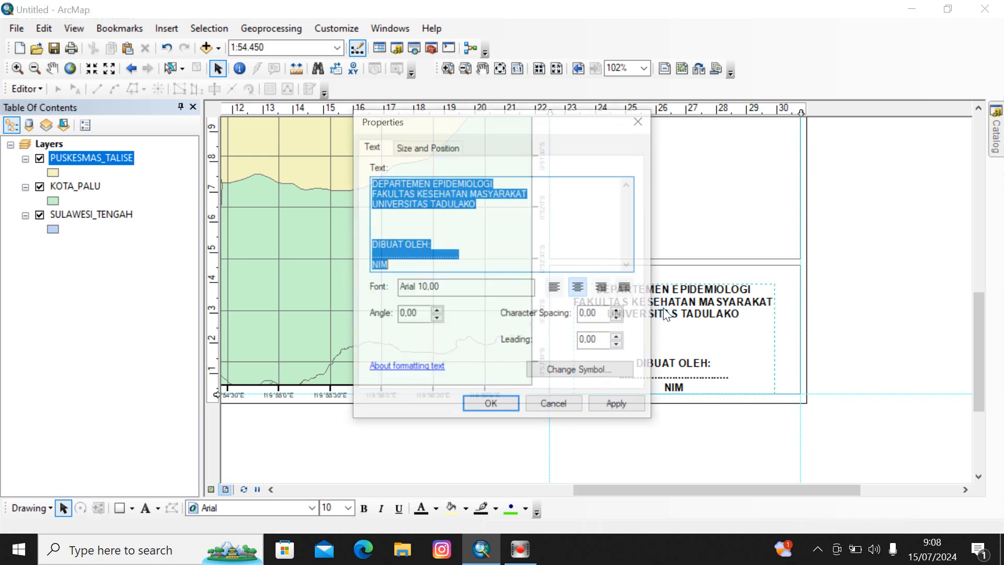
pyautogui.click(421, 224)
pyautogui.press('Delete')
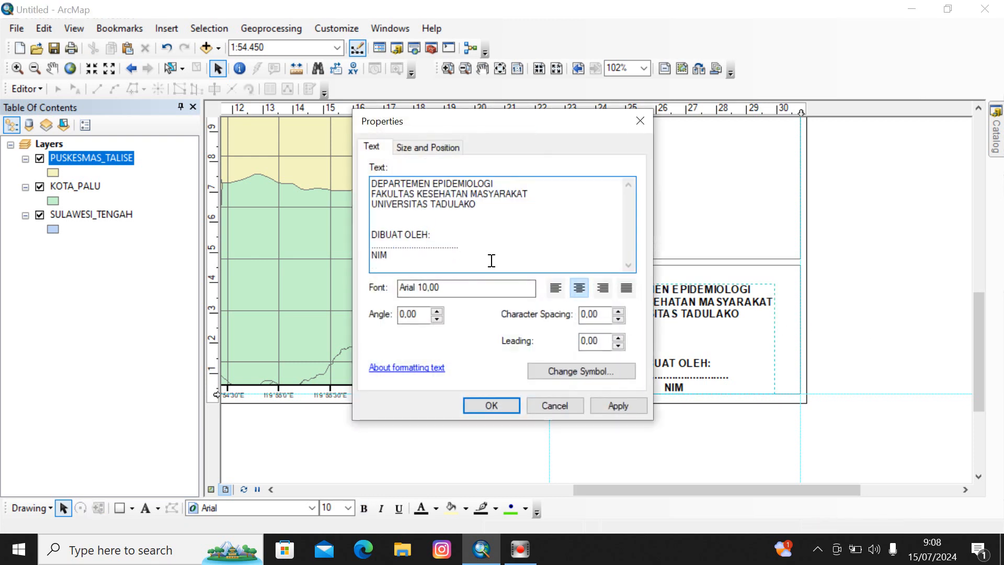
pyautogui.click(628, 409)
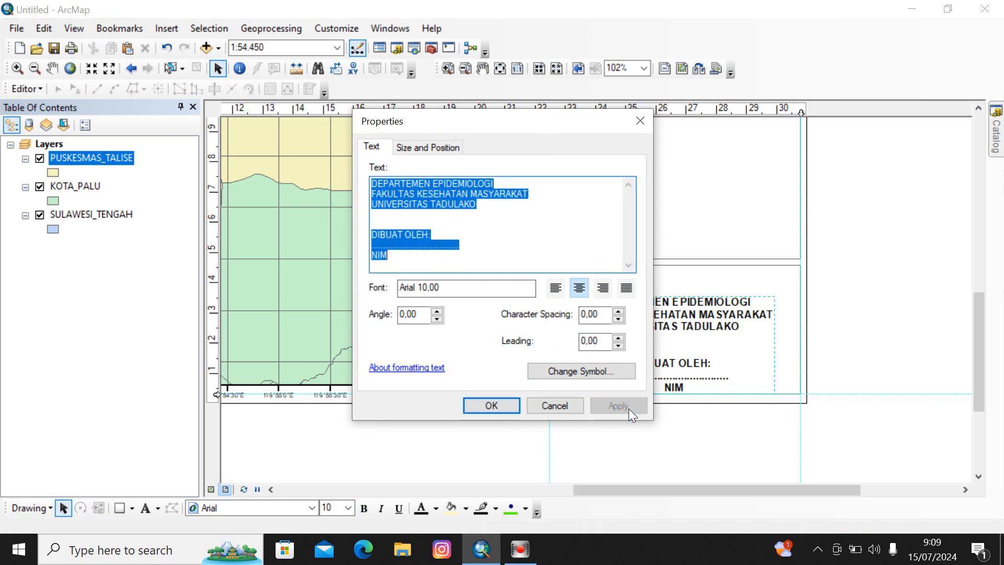
pyautogui.click(509, 405)
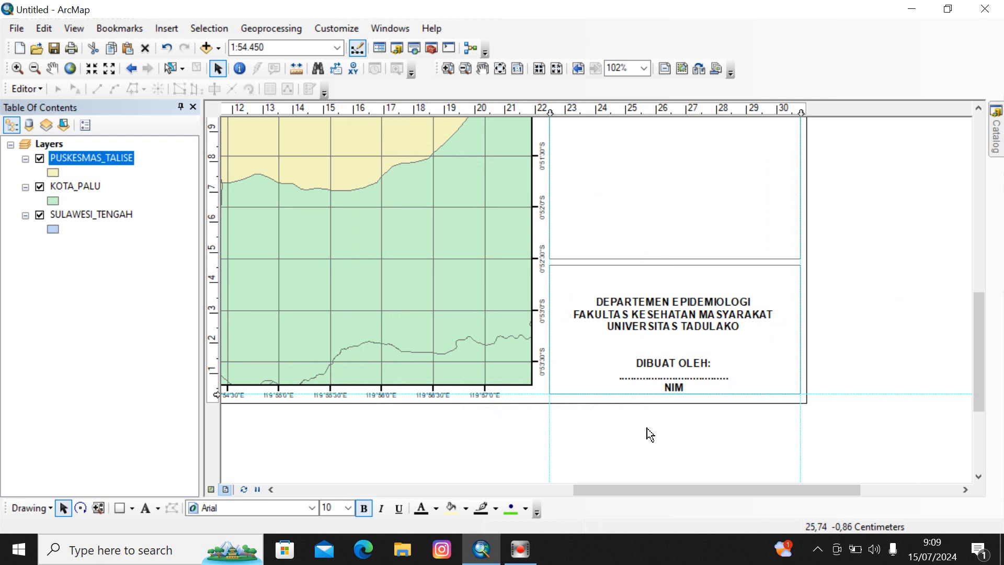
pyautogui.scroll(2, 650, 434)
pyautogui.scroll(1, 647, 428)
pyautogui.scroll(-4, 647, 428)
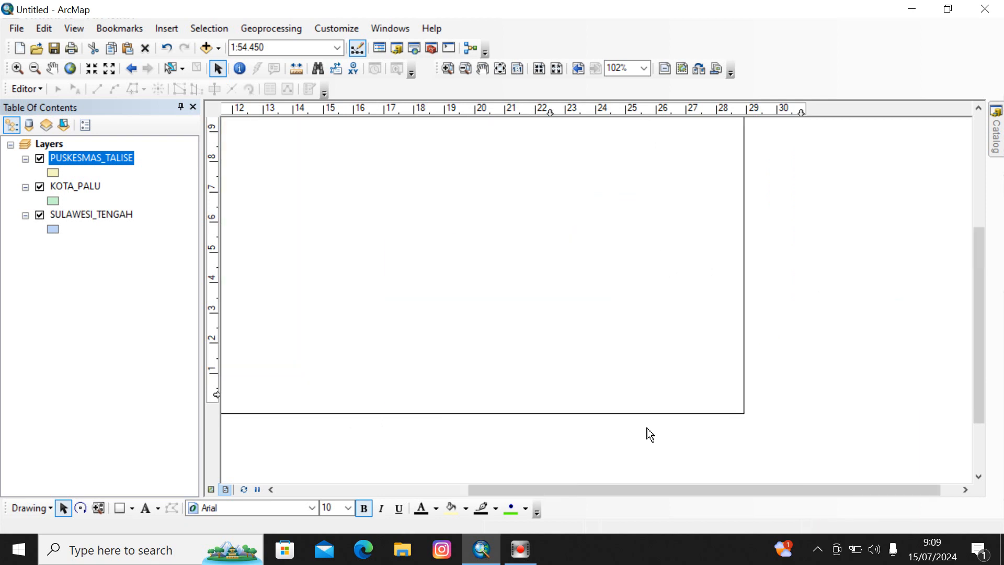
pyautogui.moveTo(703, 491); pyautogui.dragTo(598, 493)
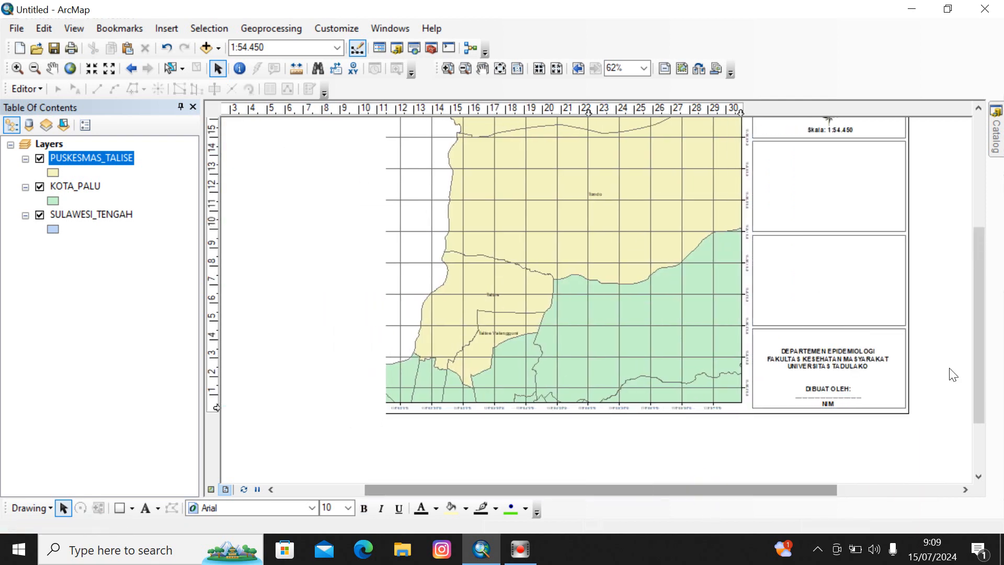
# Give the map's data frame a light blue background so the sea area is filled, and apply the frame change.
pyautogui.moveTo(980, 336); pyautogui.dragTo(977, 297)
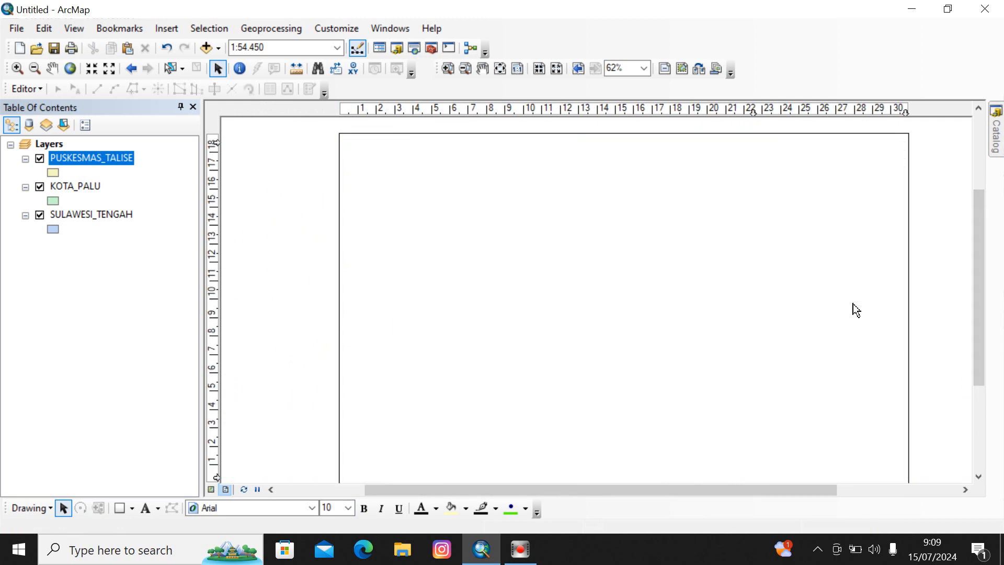
pyautogui.moveTo(722, 488); pyautogui.dragTo(755, 500)
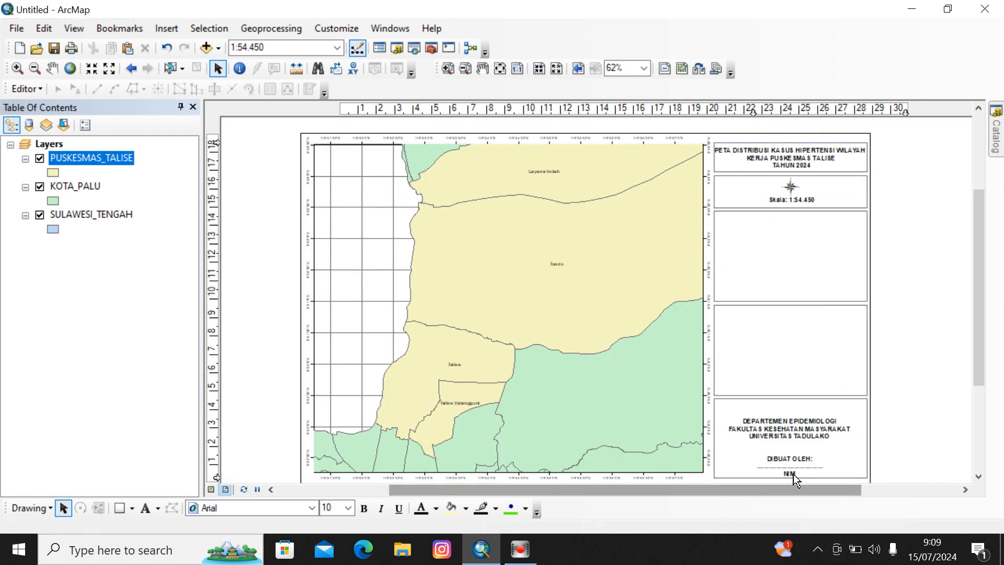
pyautogui.moveTo(984, 318); pyautogui.dragTo(974, 325)
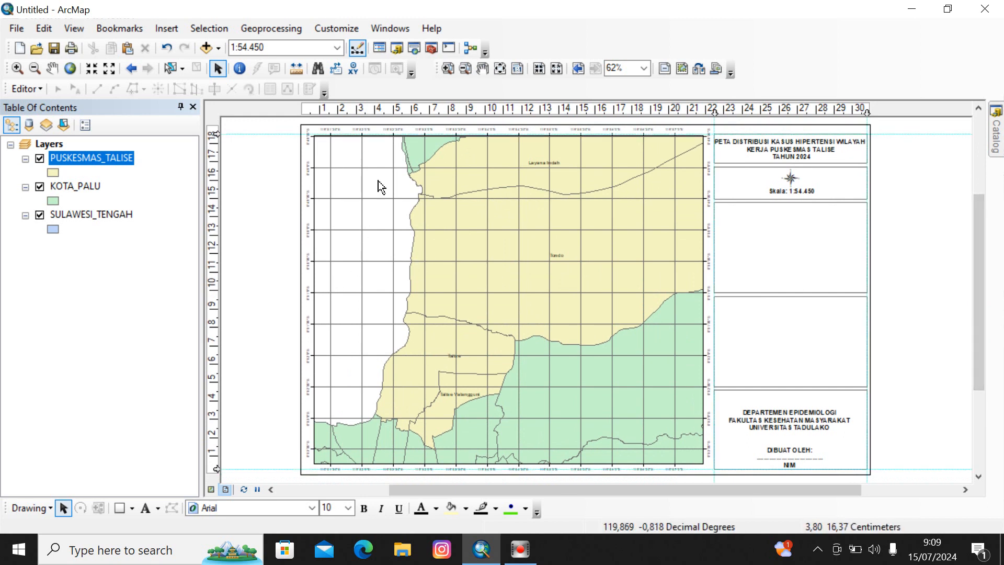
pyautogui.rightClick(372, 244)
pyautogui.click(423, 517)
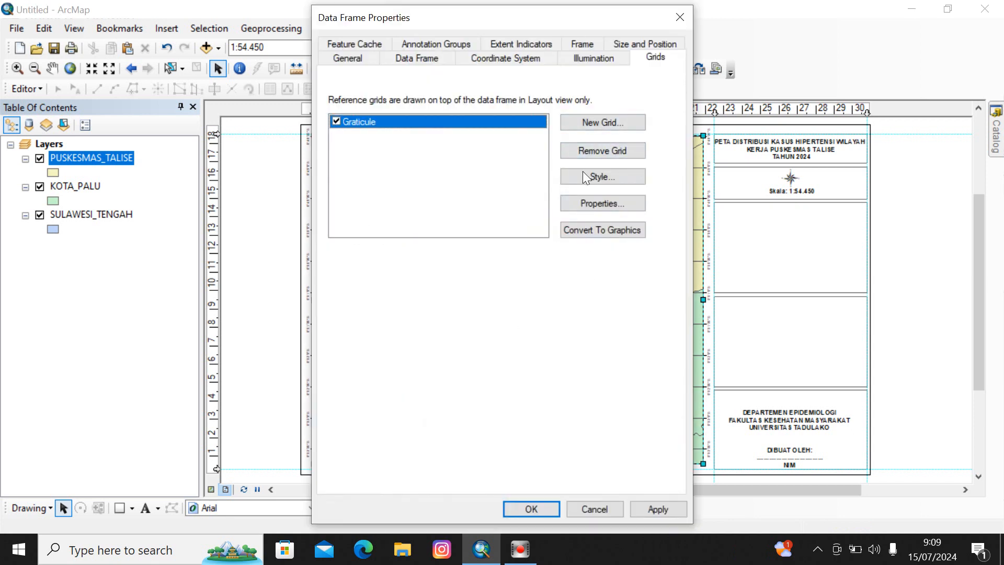
pyautogui.click(583, 45)
pyautogui.click(467, 183)
pyautogui.click(361, 225)
pyautogui.click(659, 508)
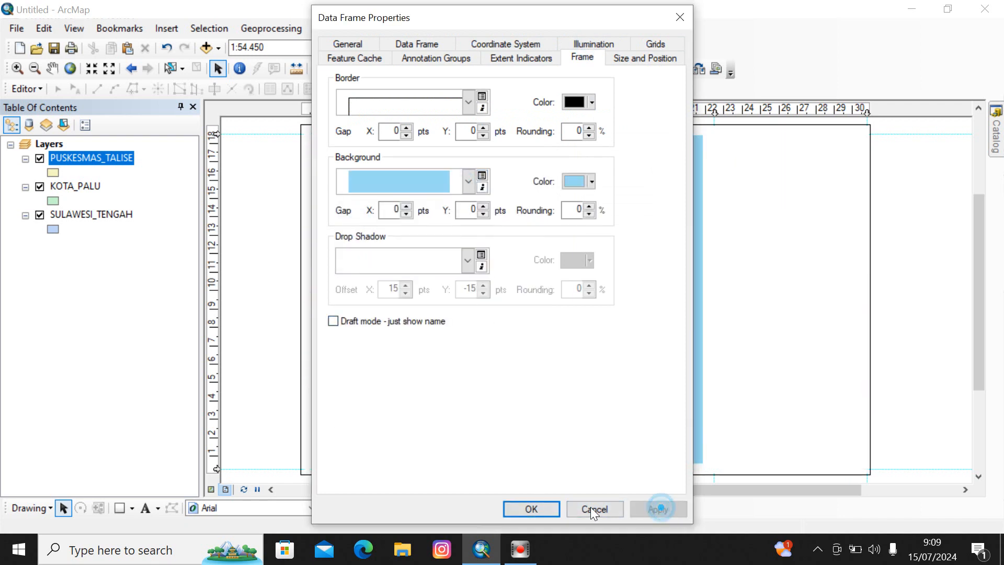
pyautogui.click(528, 510)
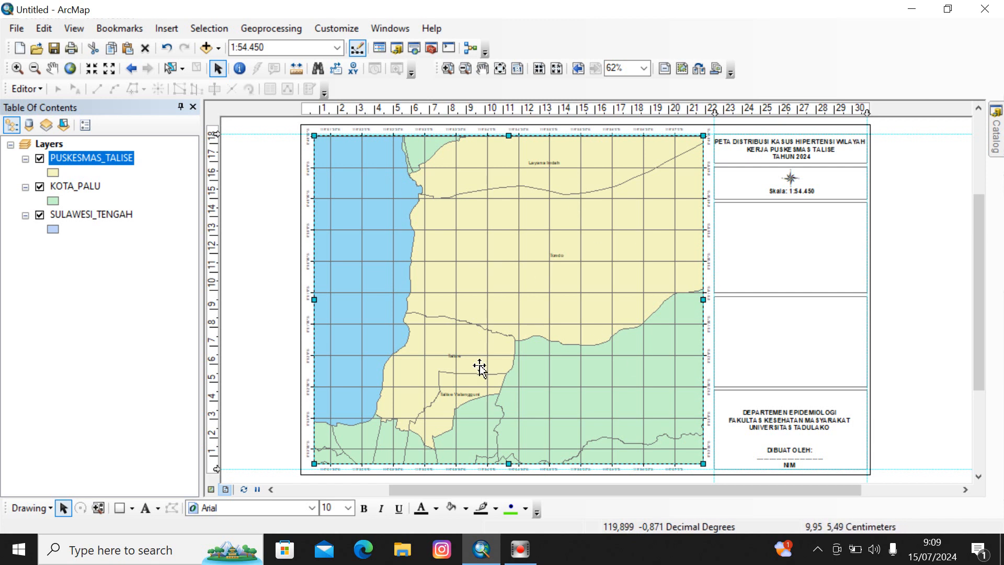
# Set the fill color of the PUSKESMAS_TALISE layer symbol to white.
pyautogui.click(52, 172)
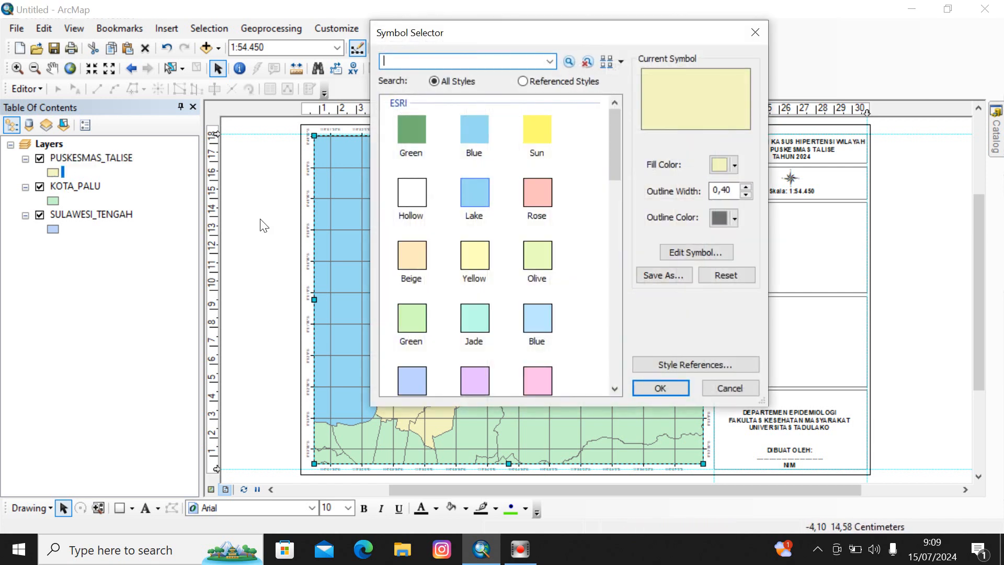
pyautogui.click(721, 161)
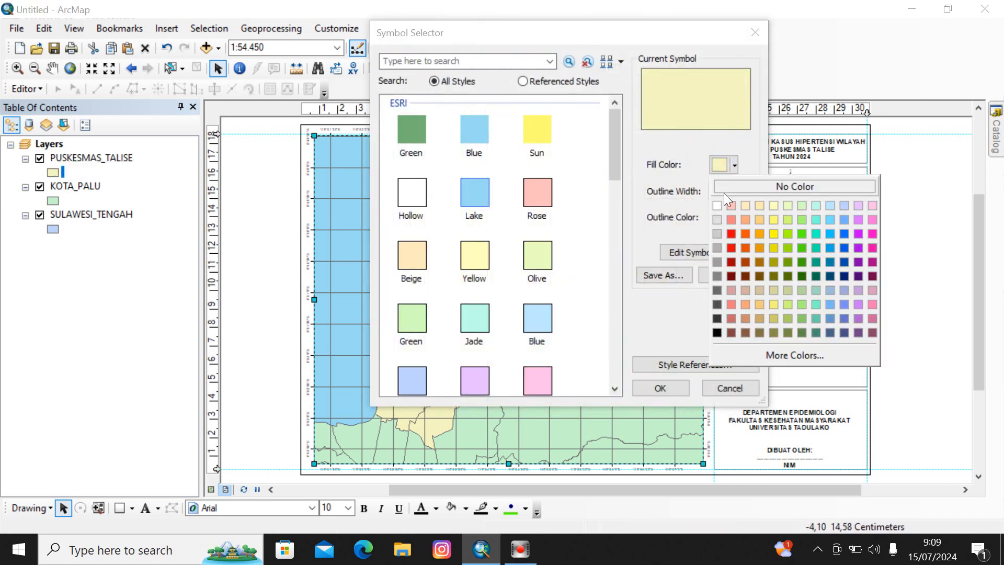
pyautogui.click(715, 205)
pyautogui.click(654, 390)
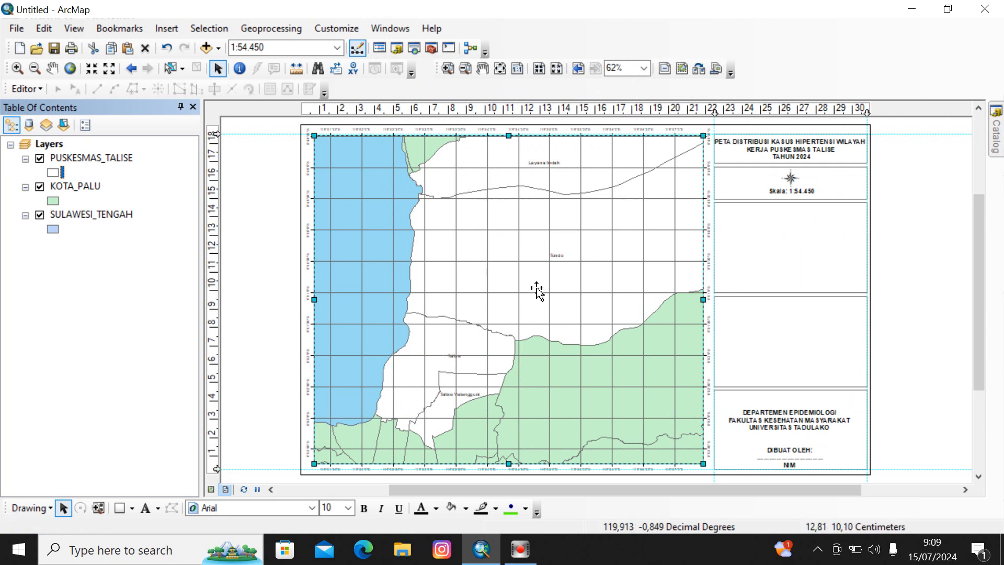
# Pan the map within its data frame to adjust the visible area.
pyautogui.click(53, 66)
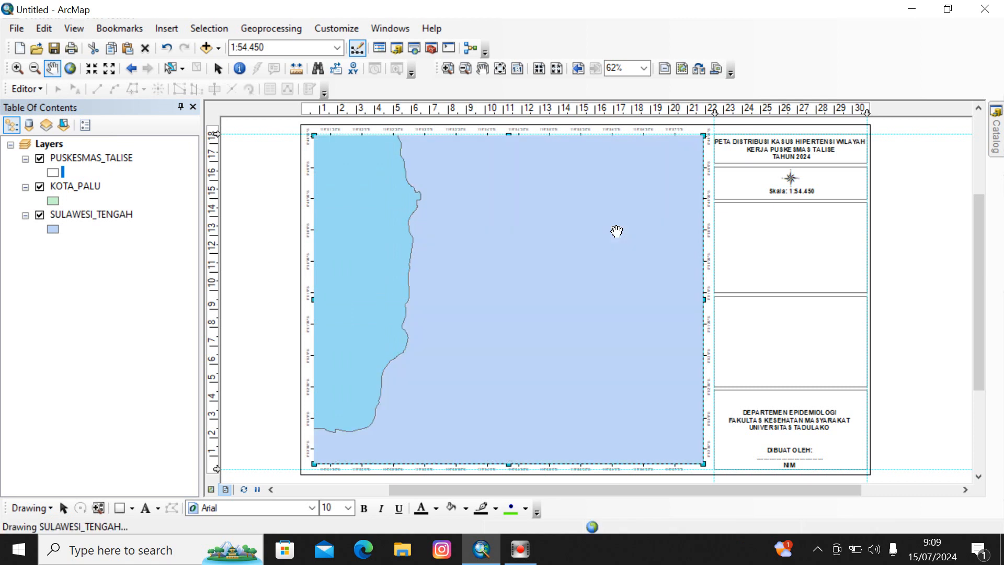